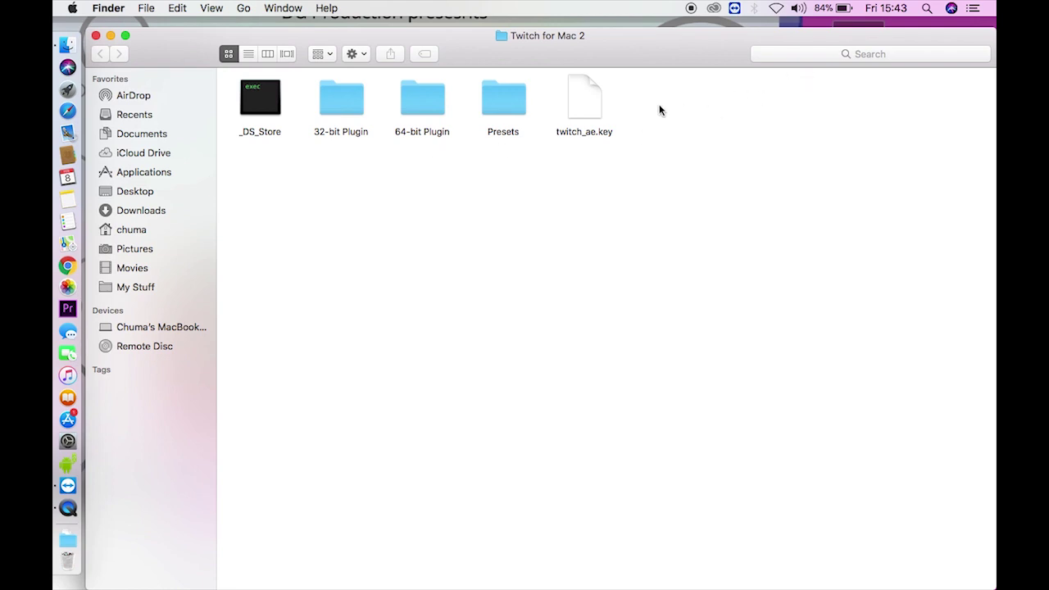
- Copy the twitch.plugin file from the 64-bit Plugin folder
double_click(421, 98)
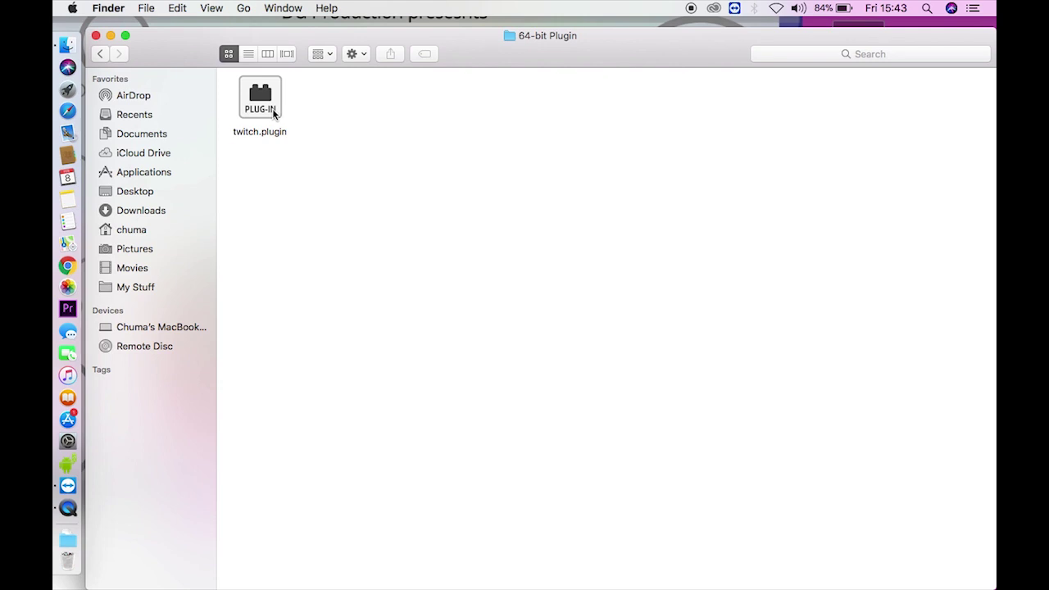
click(272, 108)
right_click(272, 108)
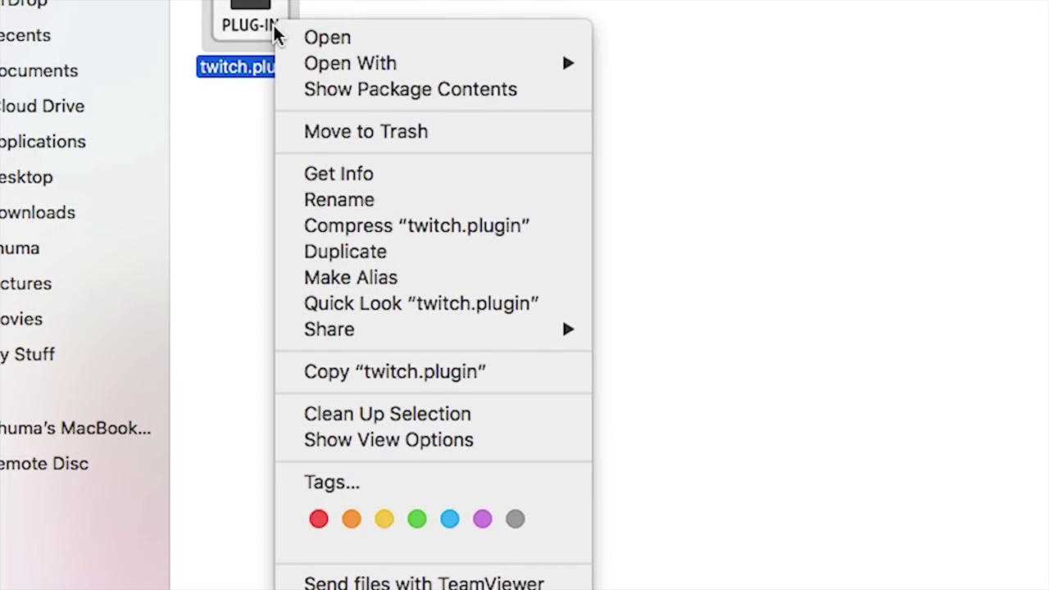
click(374, 373)
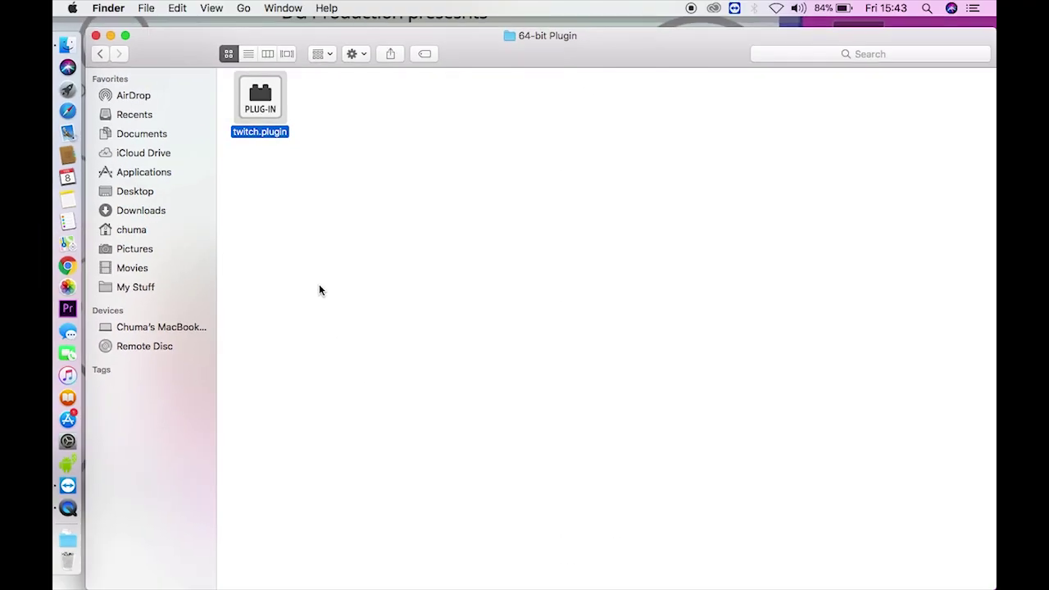
- Go to the Plug-ins folder of Adobe After Effects CC 2015 in Applications and locate twitch.plugin there
click(164, 172)
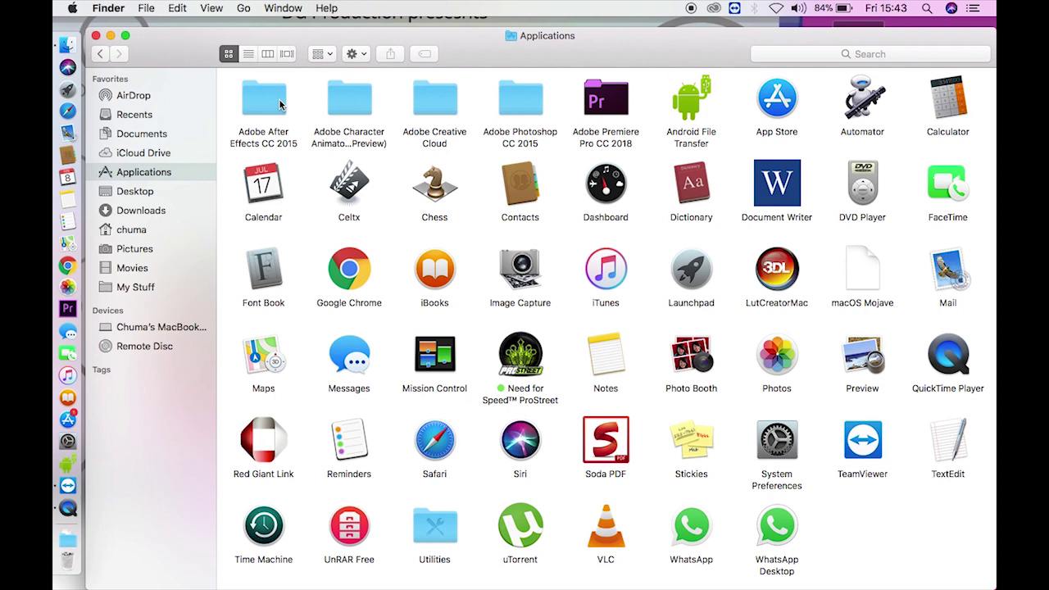
double_click(267, 104)
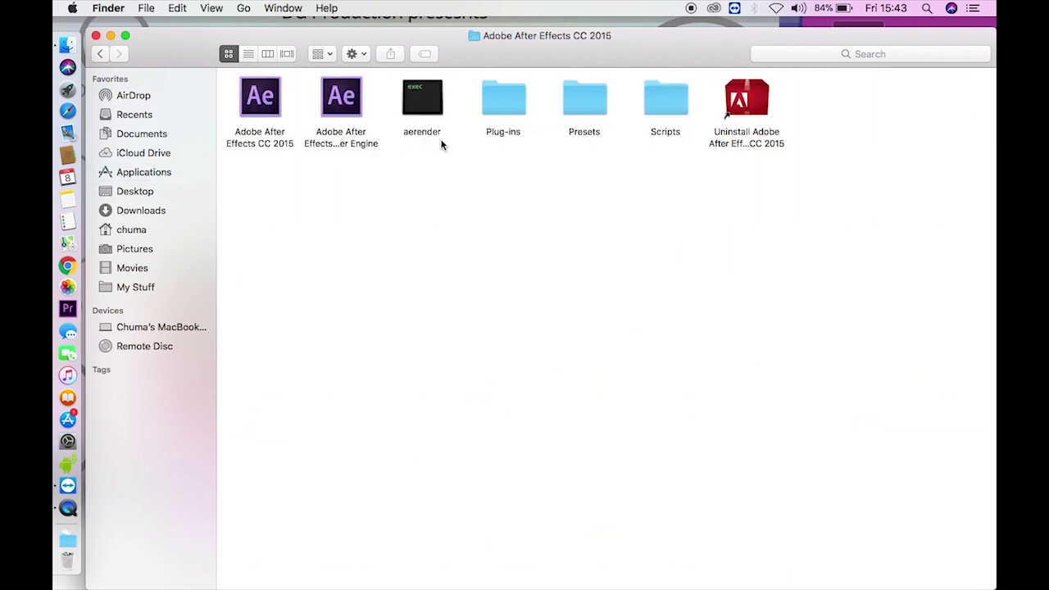
double_click(509, 94)
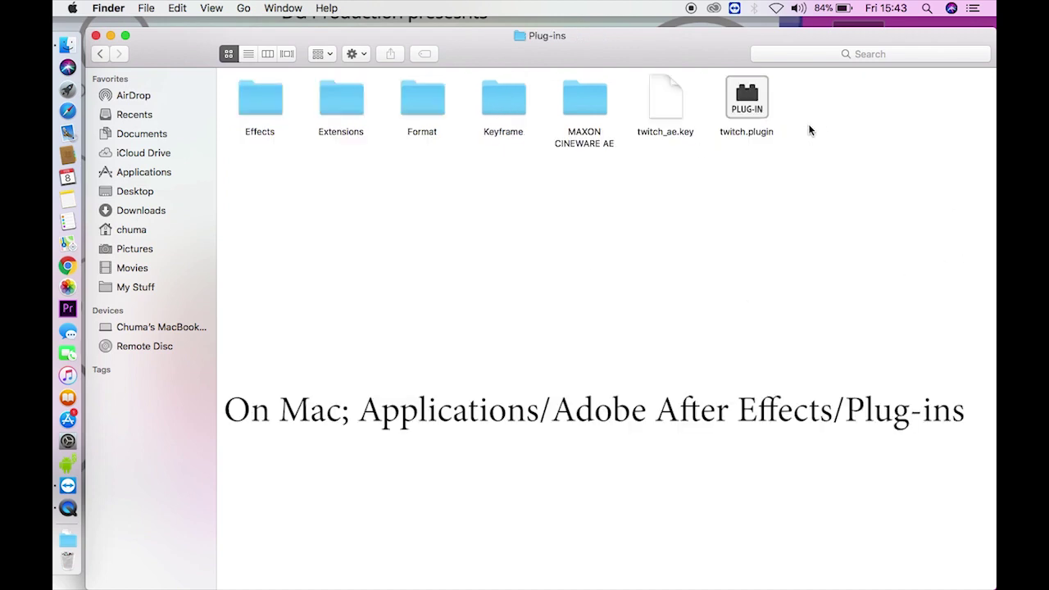
click(765, 114)
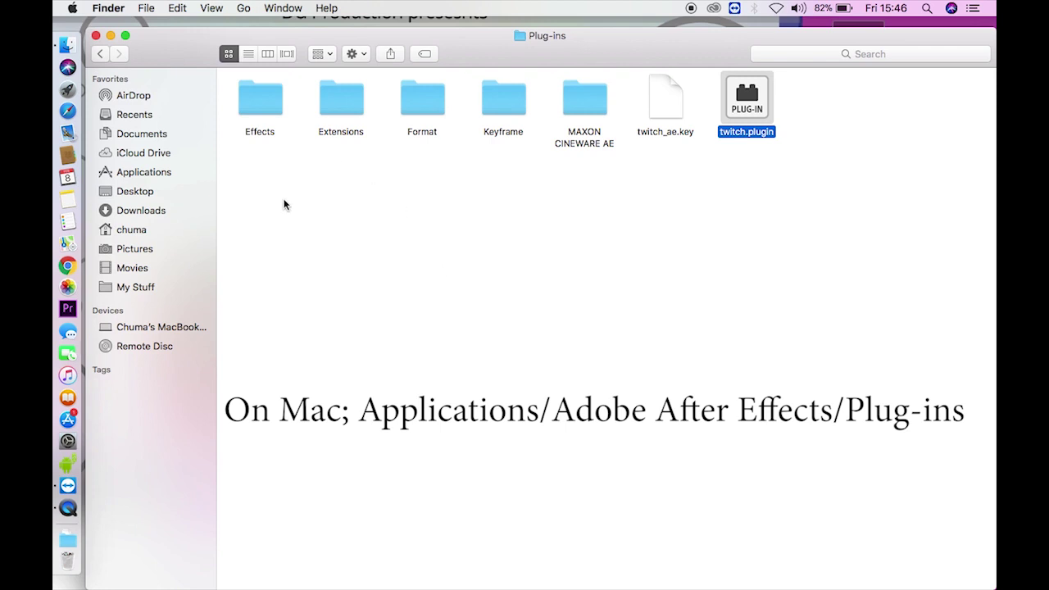
click(102, 53)
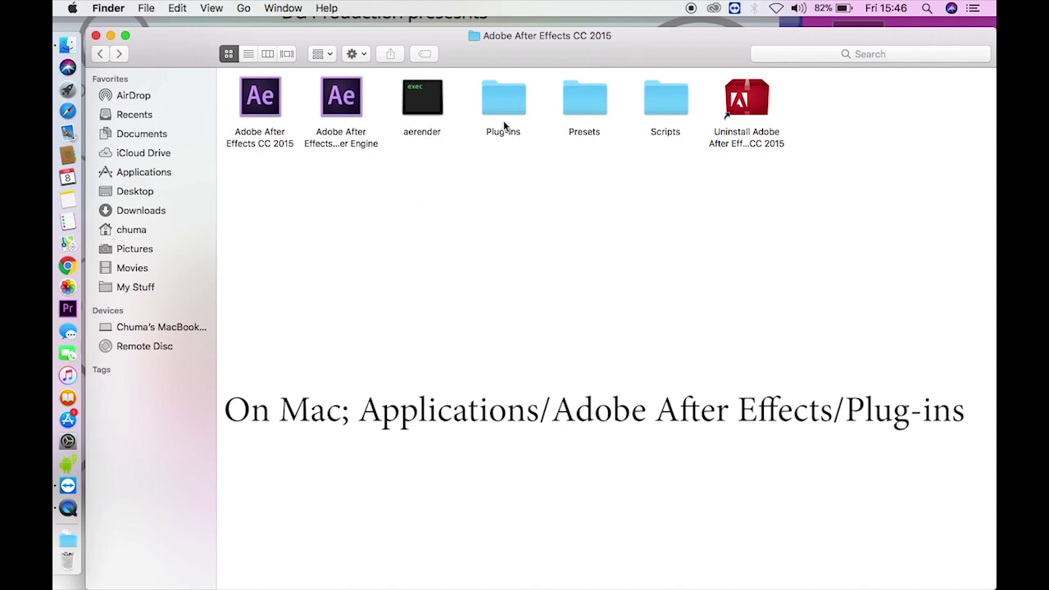
double_click(518, 100)
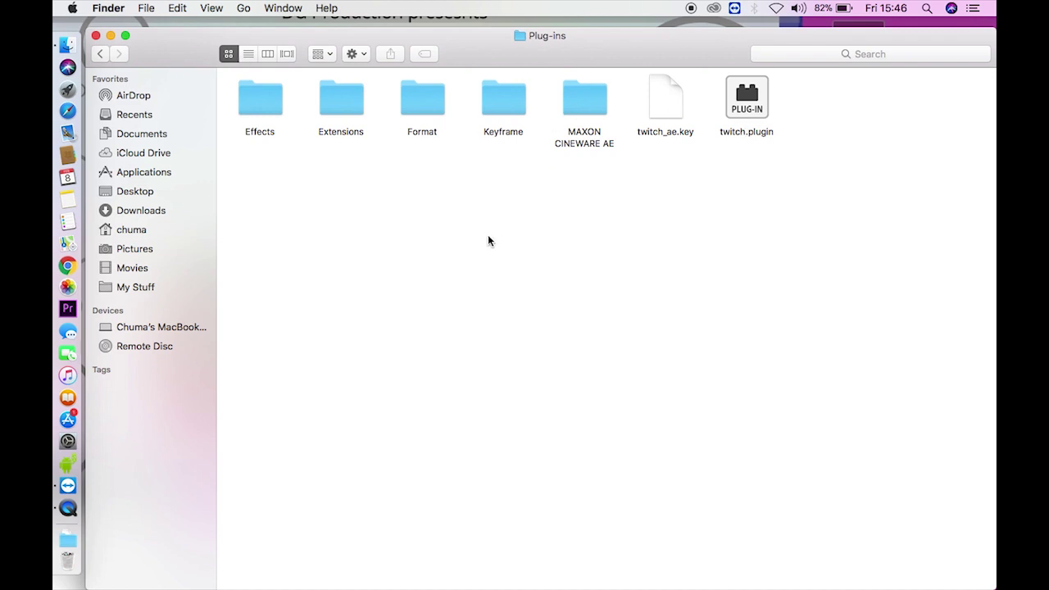
- Return to the Twitch for Mac 2 folder and copy the twitch_ae.key file
click(99, 54)
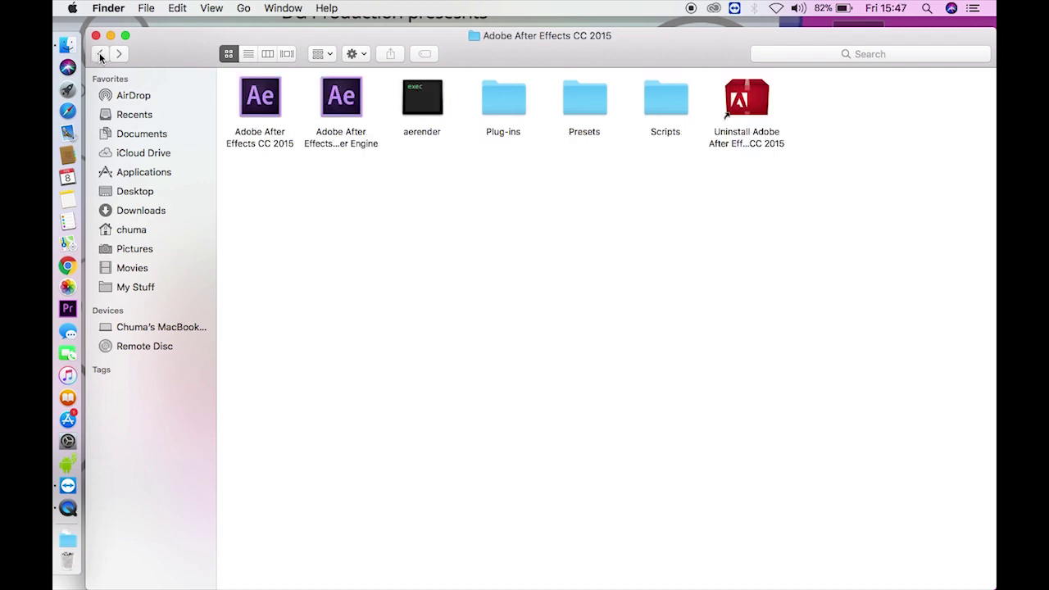
click(99, 54)
click(99, 54)
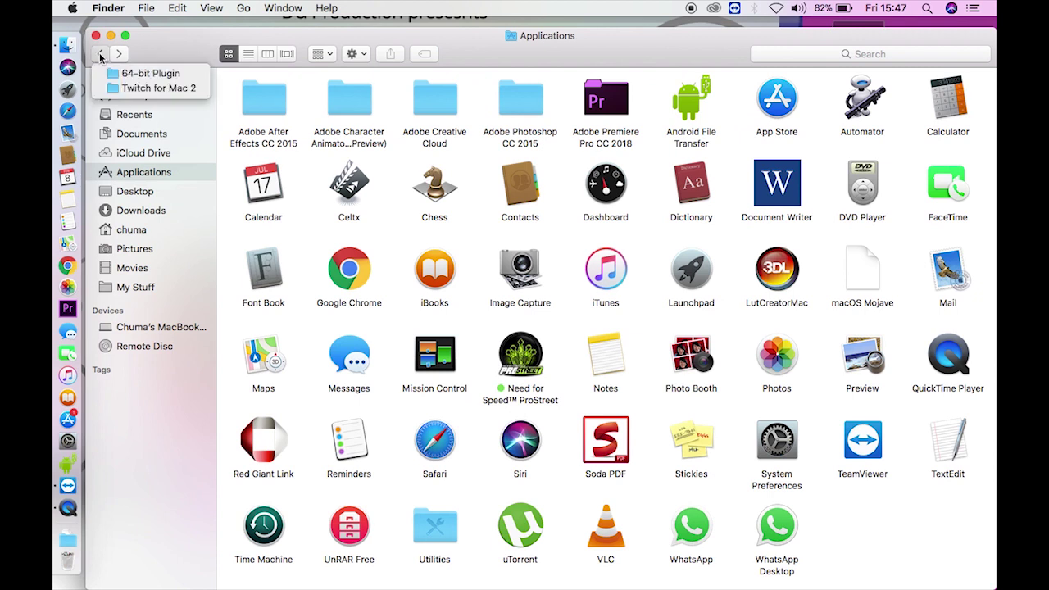
click(151, 73)
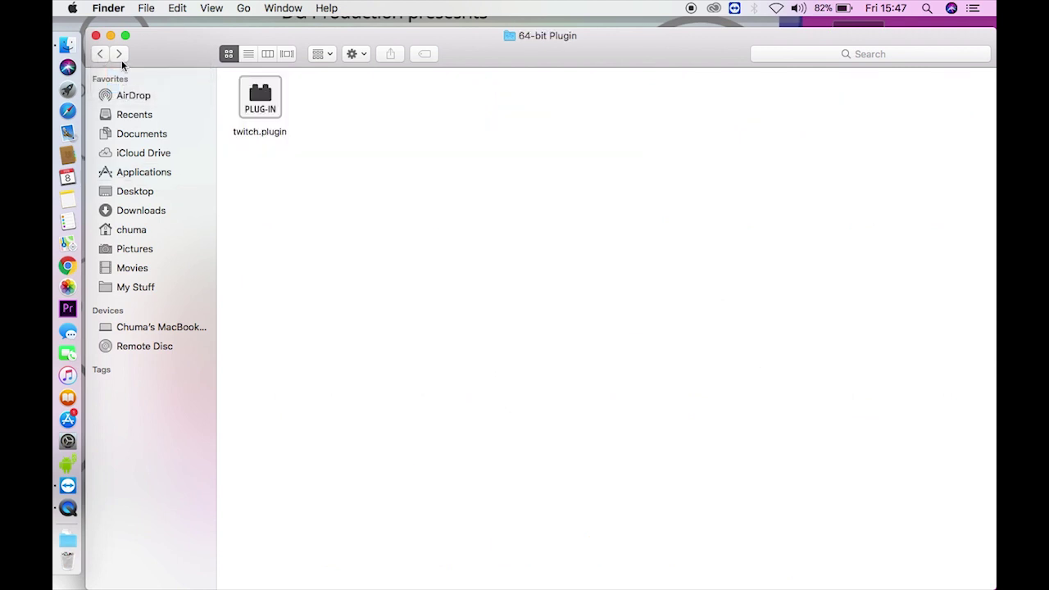
click(99, 54)
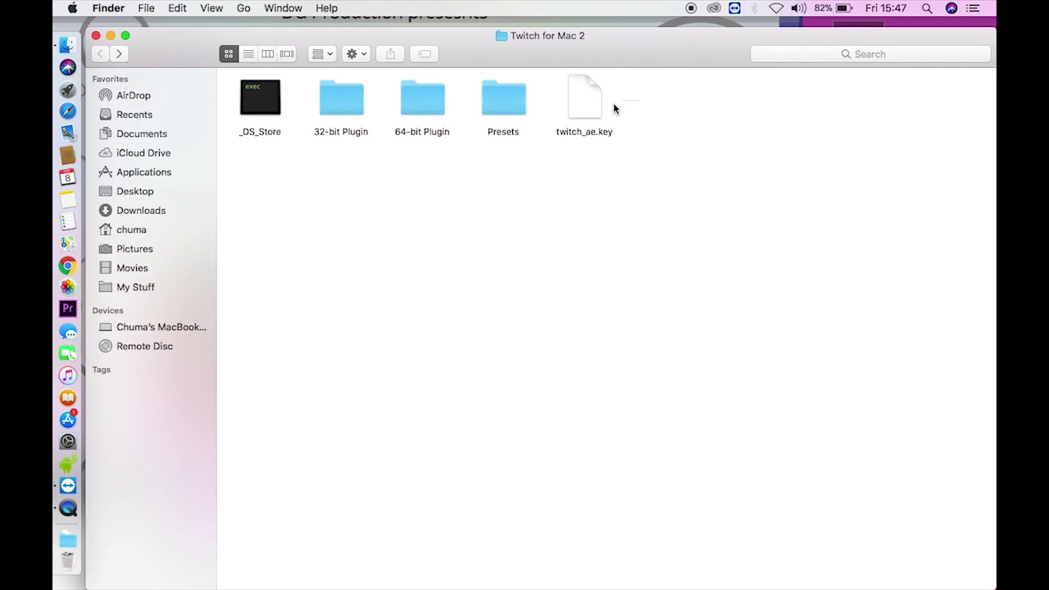
click(583, 105)
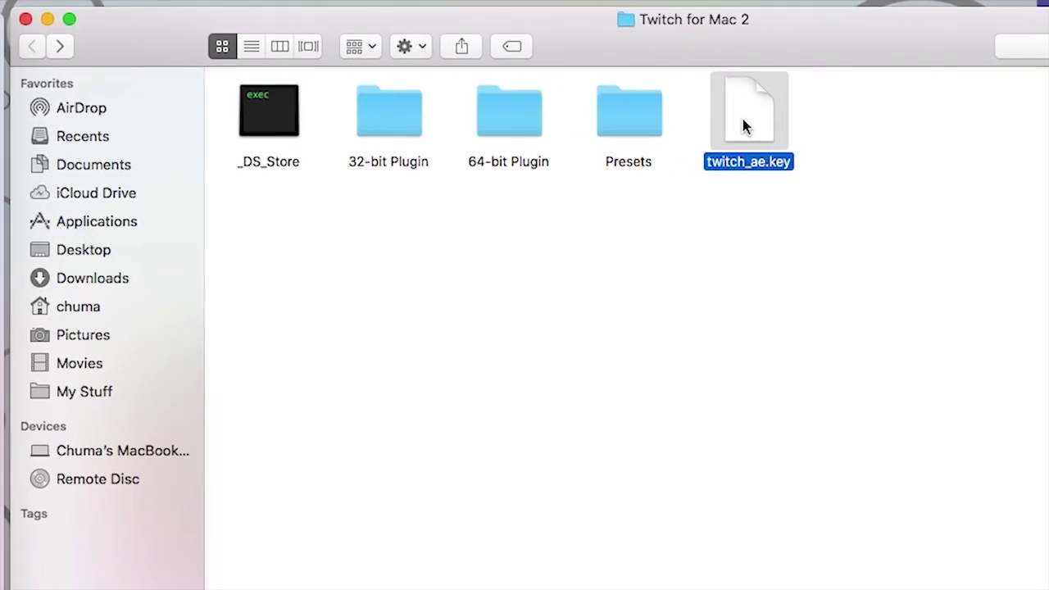
right_click(745, 126)
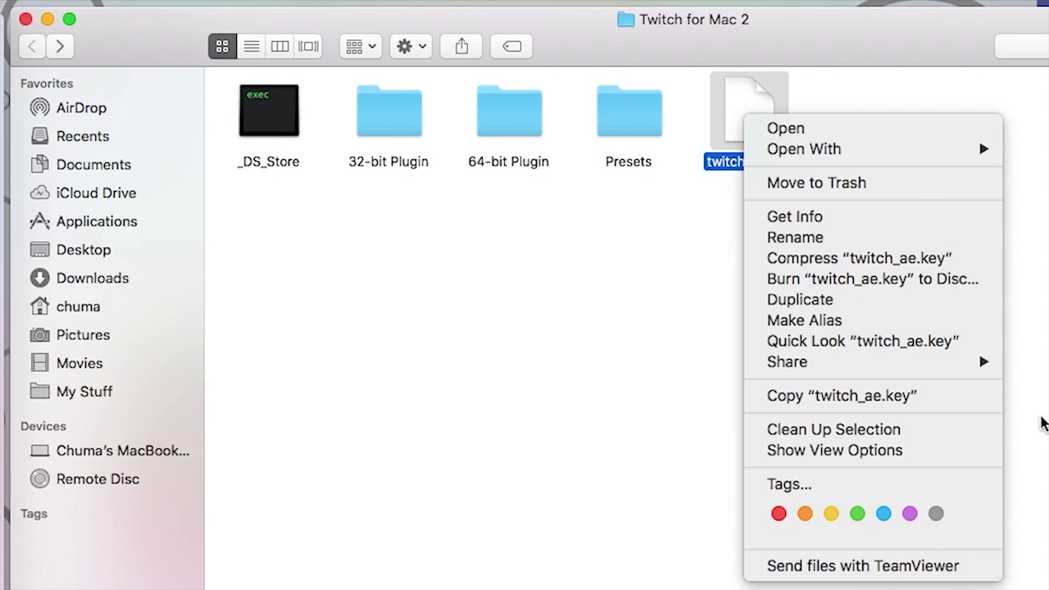
click(968, 396)
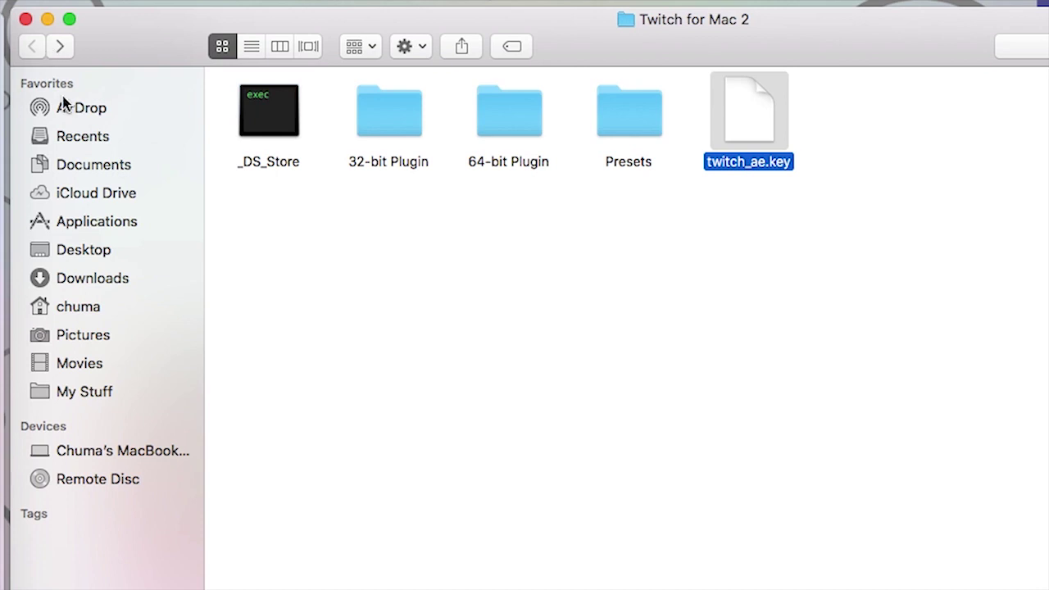
- Go back to the After Effects Plug-ins folder and select twitch_ae.key in it
drag(65, 43, 167, 149)
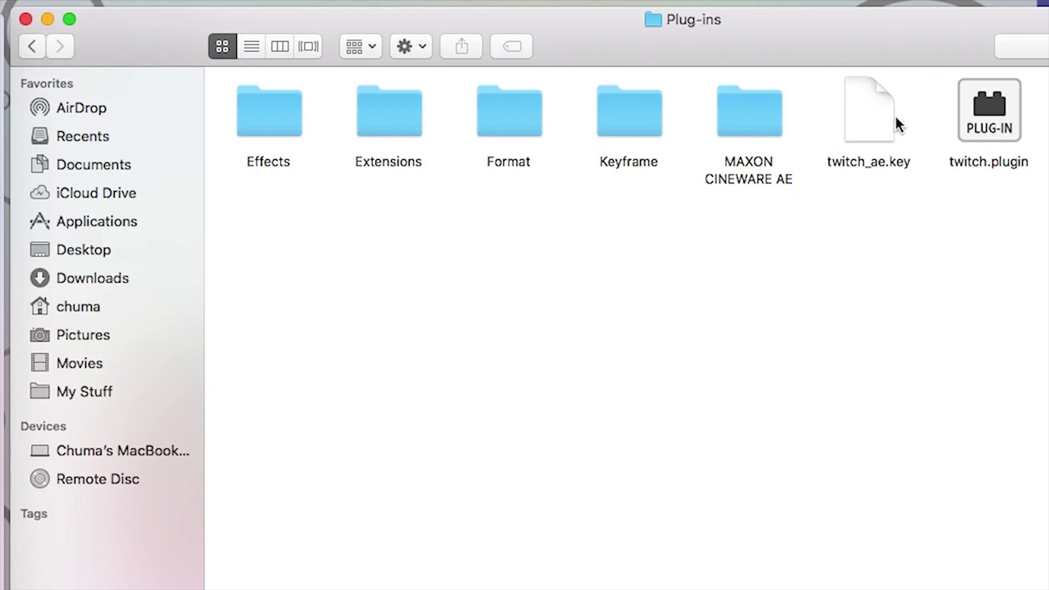
click(857, 155)
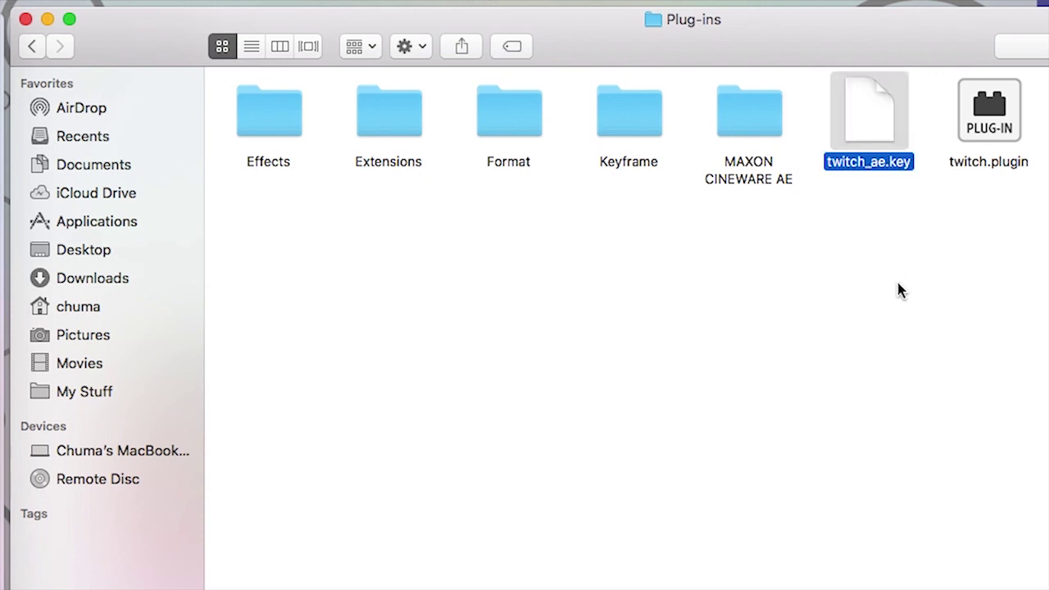
- Return to the Twitch for Mac 2 folder and copy the __-Twitch-__ folder from its Presets folder
click(34, 47)
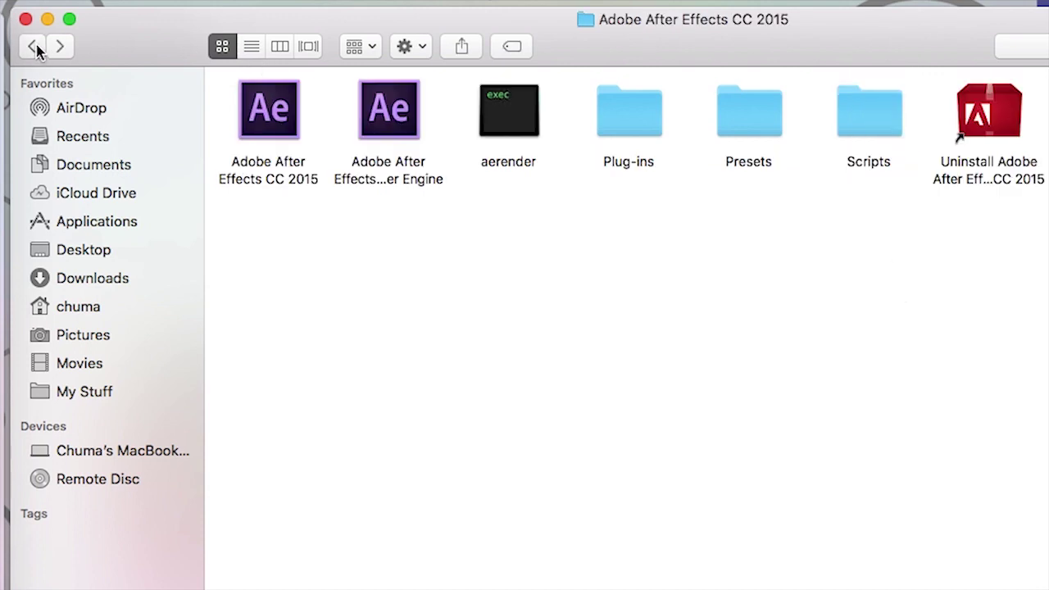
click(35, 47)
click(34, 47)
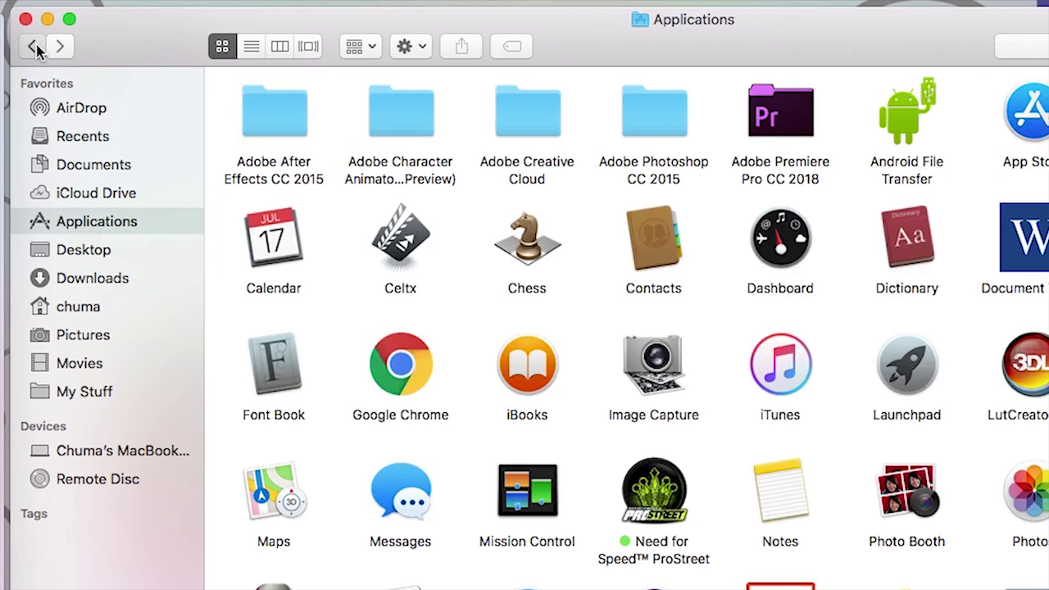
click(34, 47)
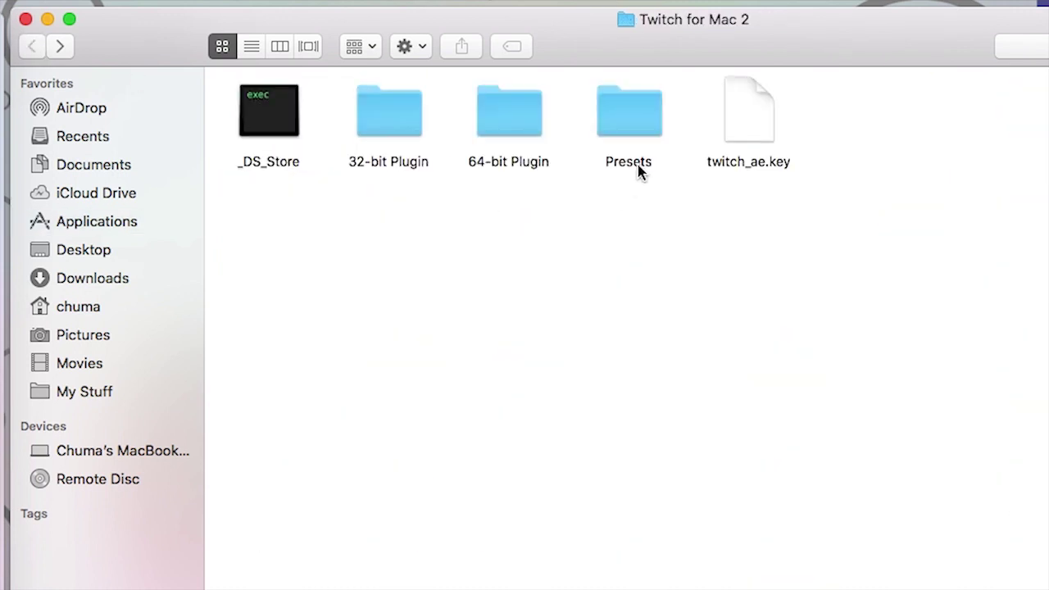
click(647, 111)
right_click(647, 113)
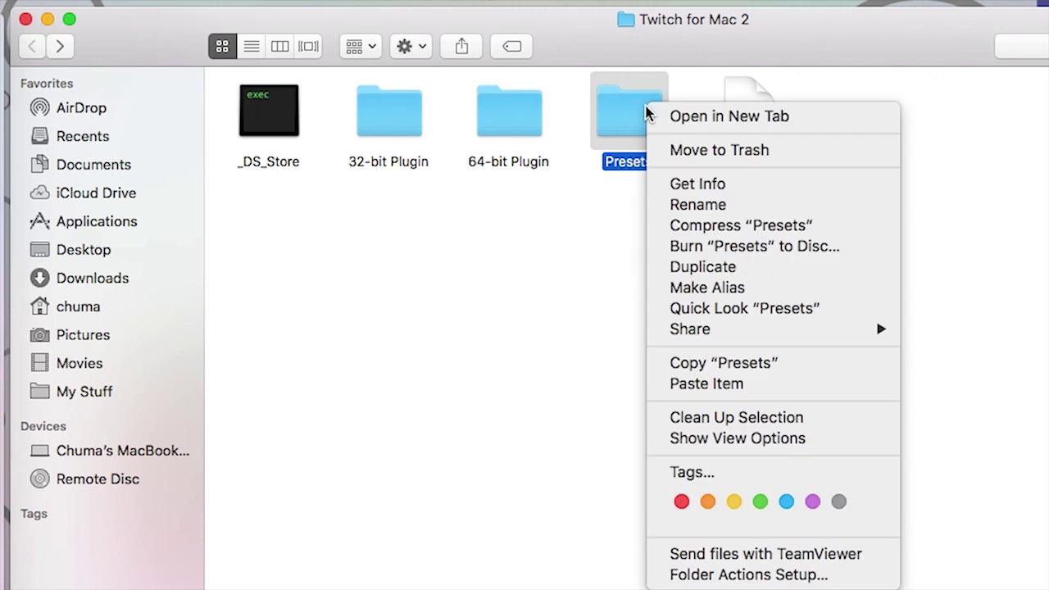
click(609, 113)
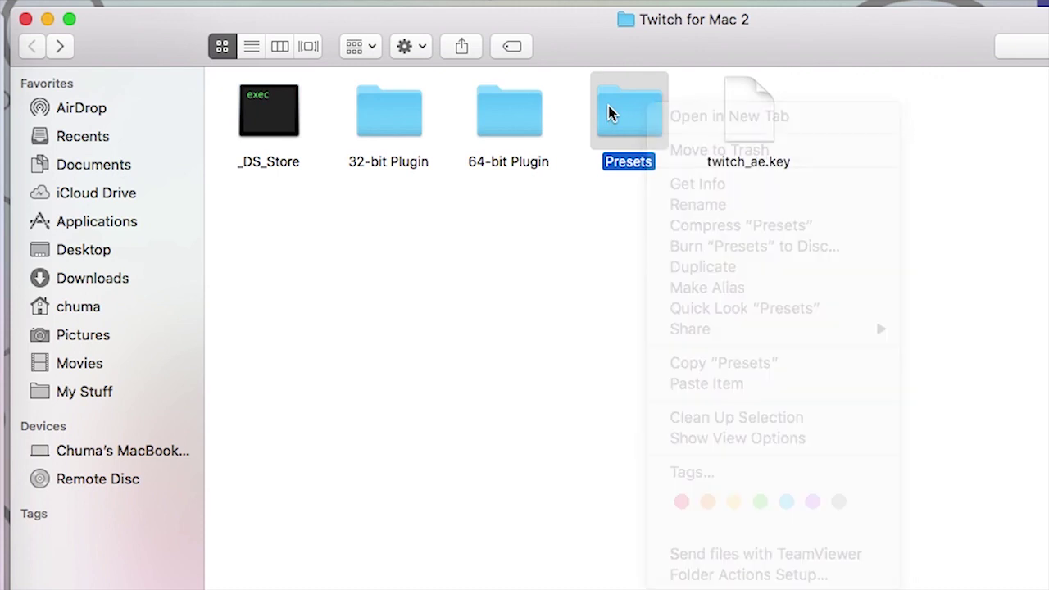
double_click(609, 111)
click(288, 117)
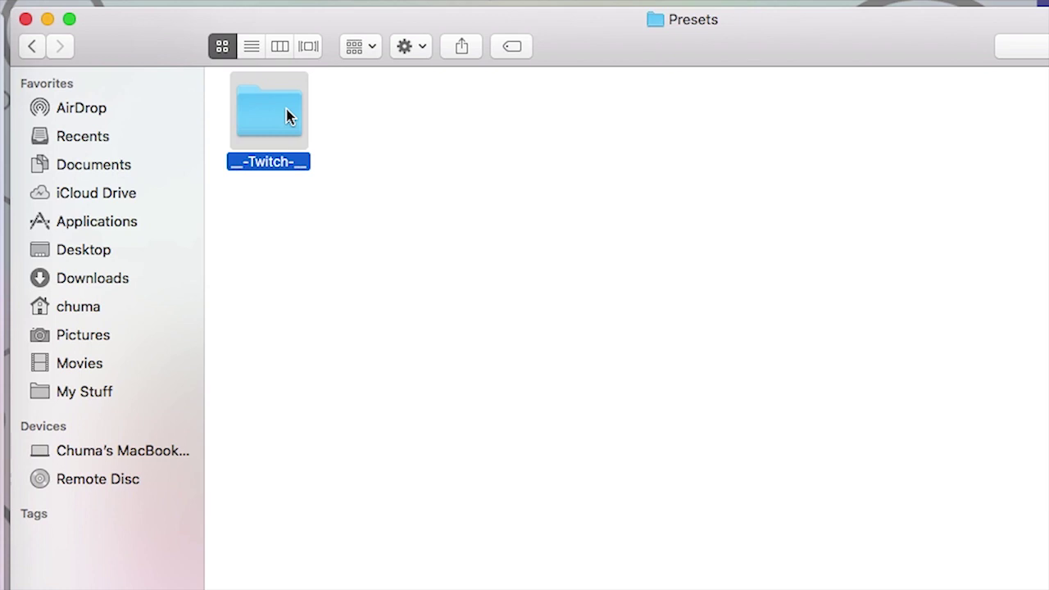
right_click(286, 111)
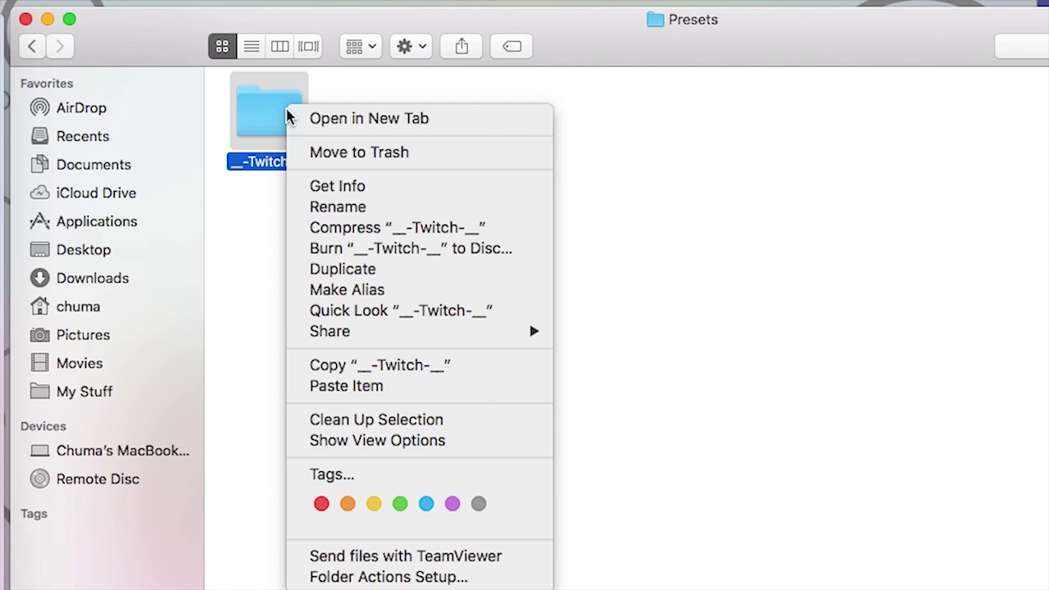
click(390, 365)
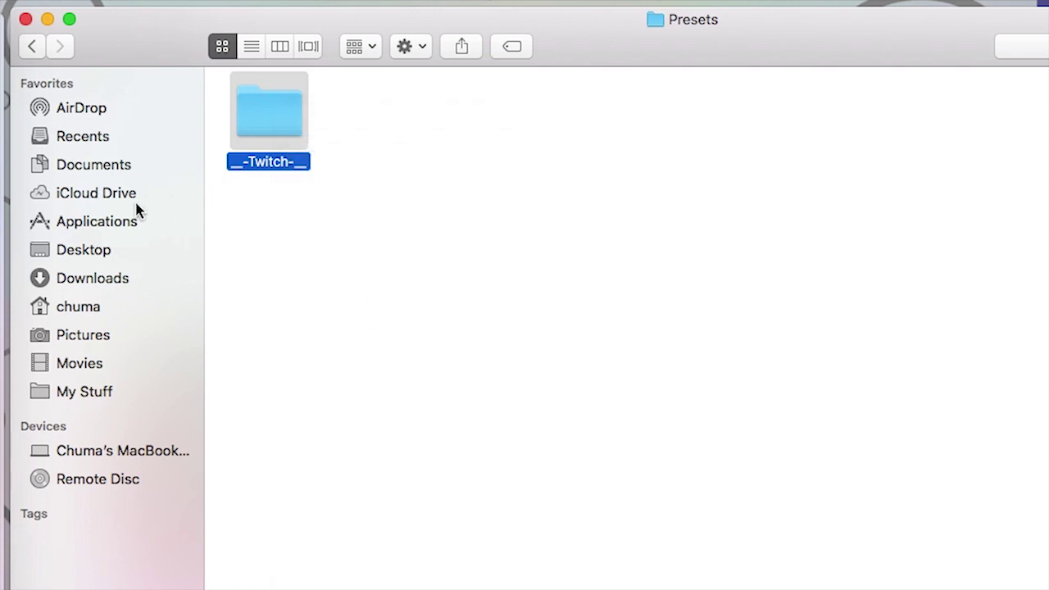
- Open the Presets folder of Adobe After Effects CC 2015 in Applications and select the __-Twitch-__ folder there
click(122, 223)
double_click(298, 117)
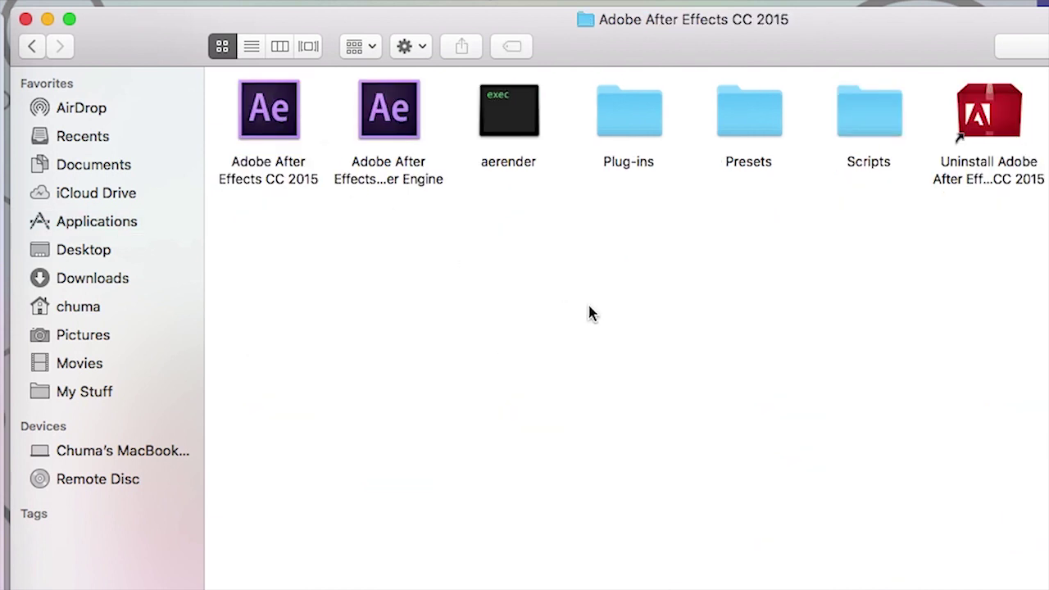
click(760, 140)
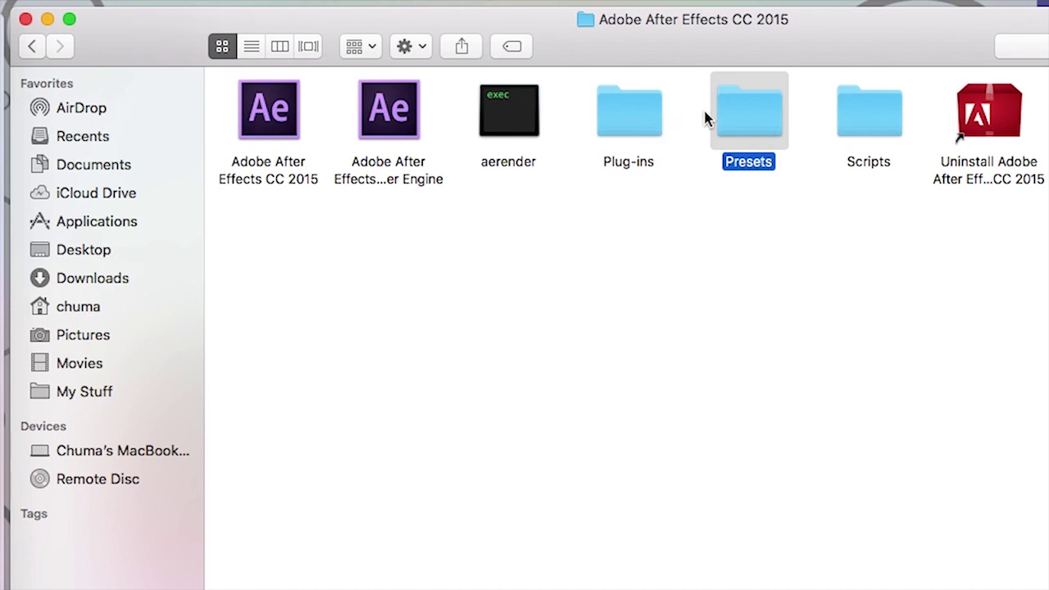
double_click(749, 112)
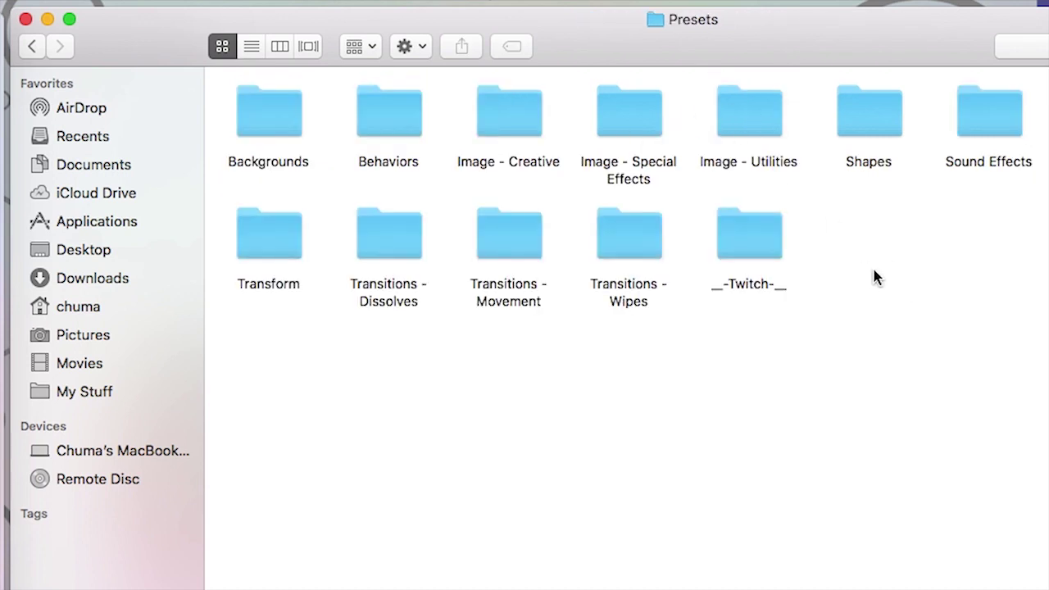
click(748, 257)
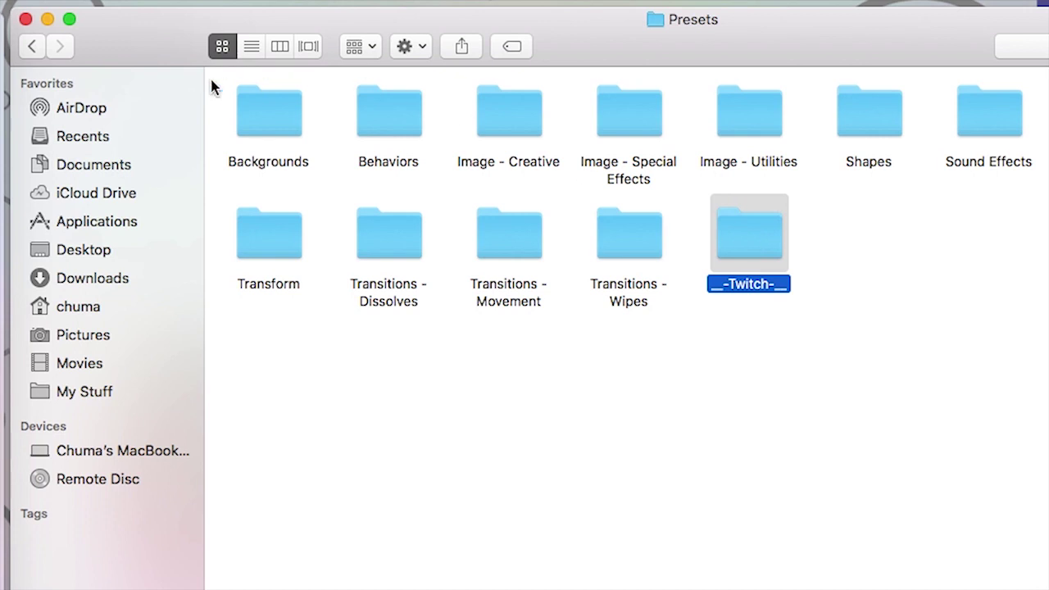
- Navigate back from the After Effects Presets folder to the Twitch source folders
click(33, 45)
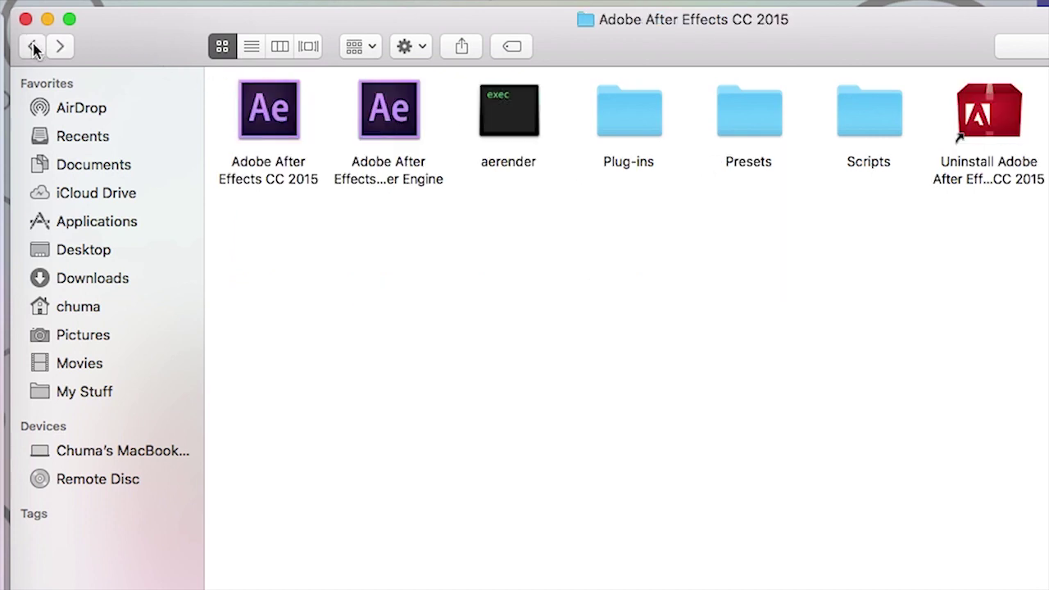
click(32, 46)
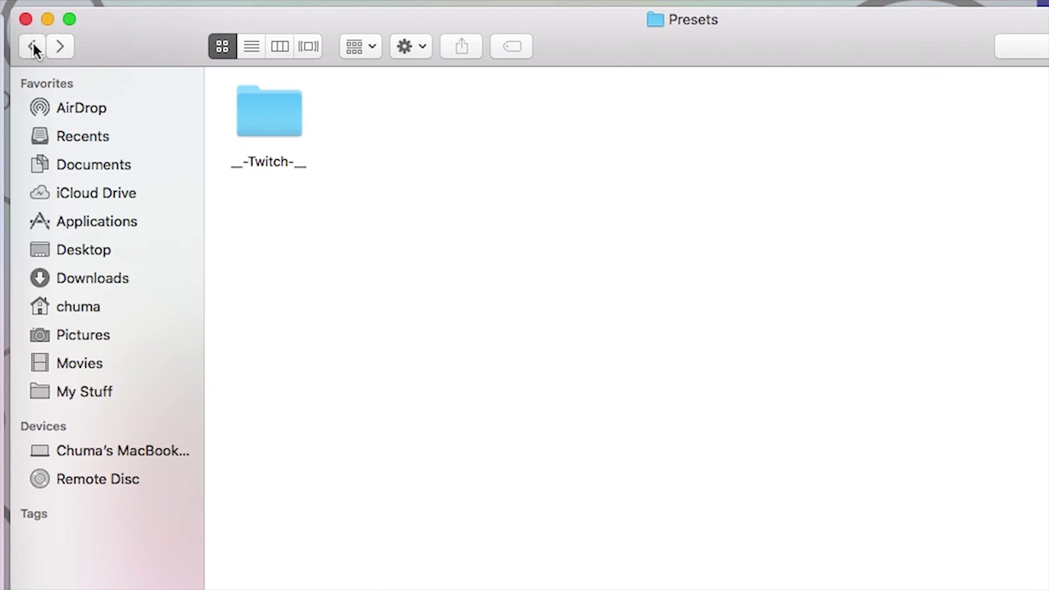
click(33, 46)
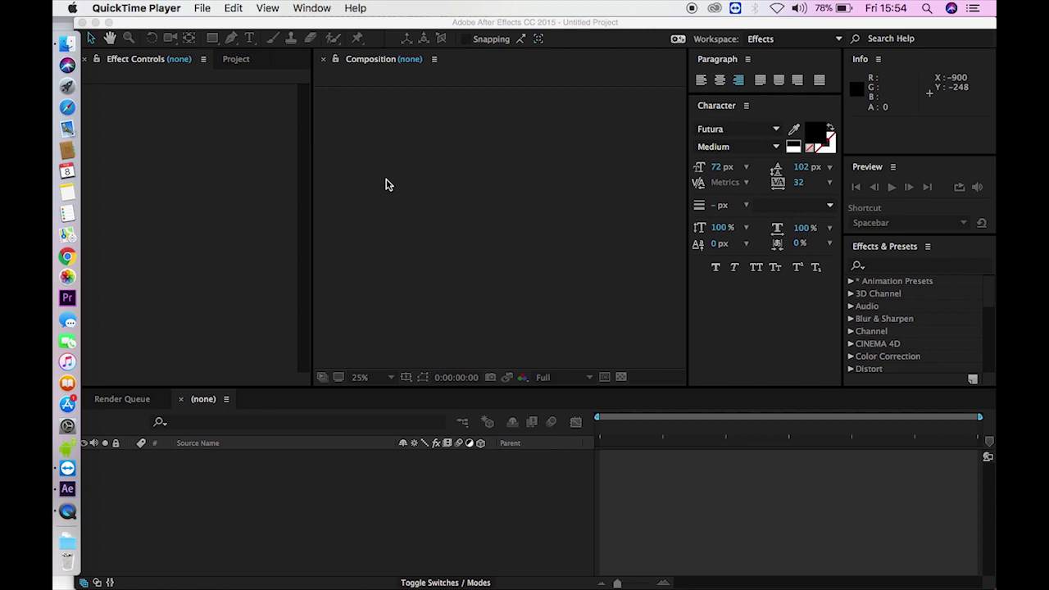
- Import the DJI_Showreel MP4 from the Desktop into the project as footage
click(163, 281)
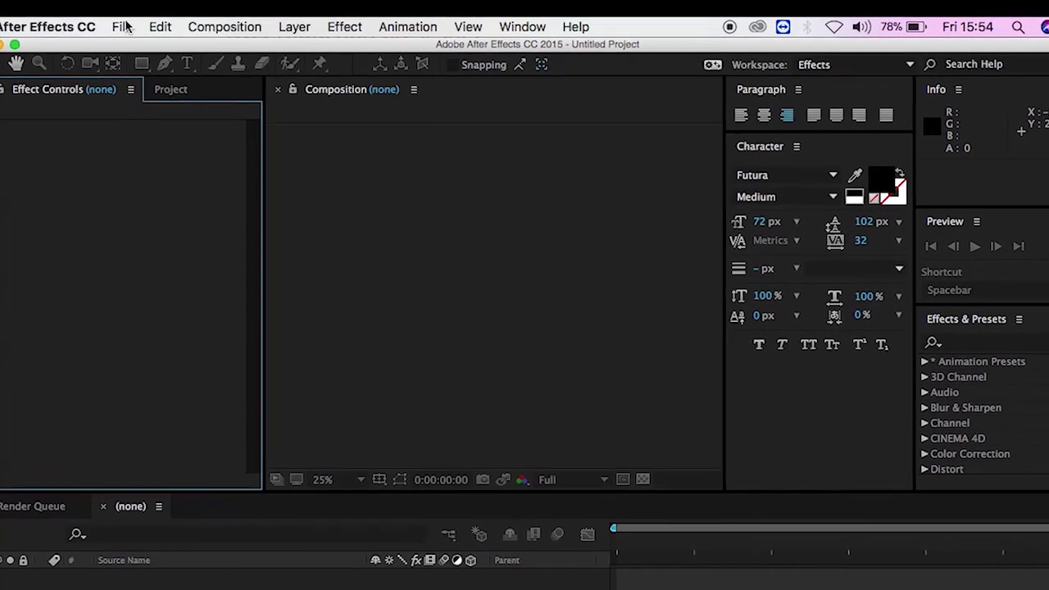
click(121, 27)
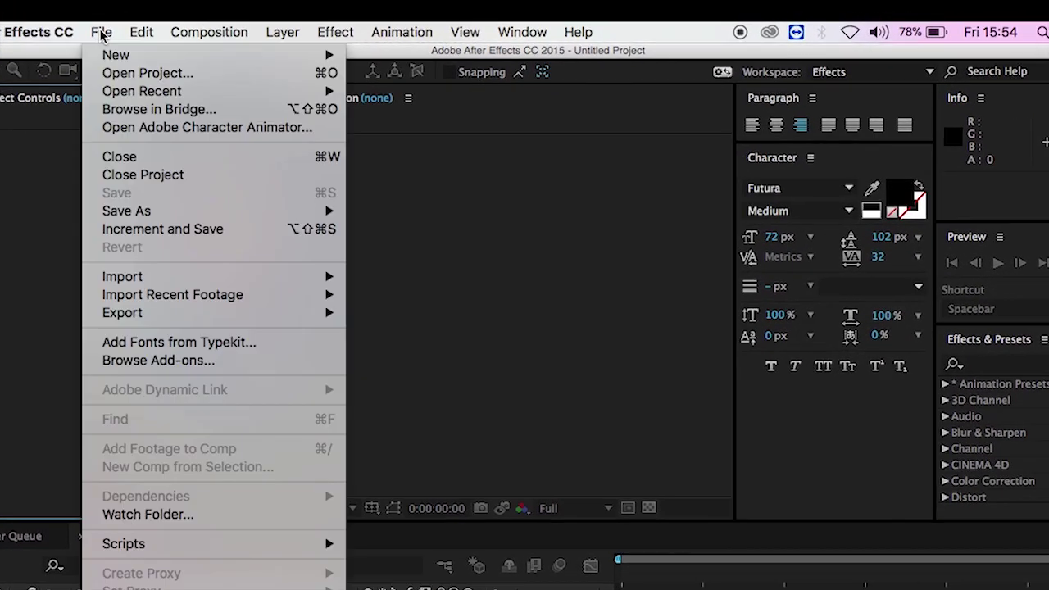
mouse_move(126, 261)
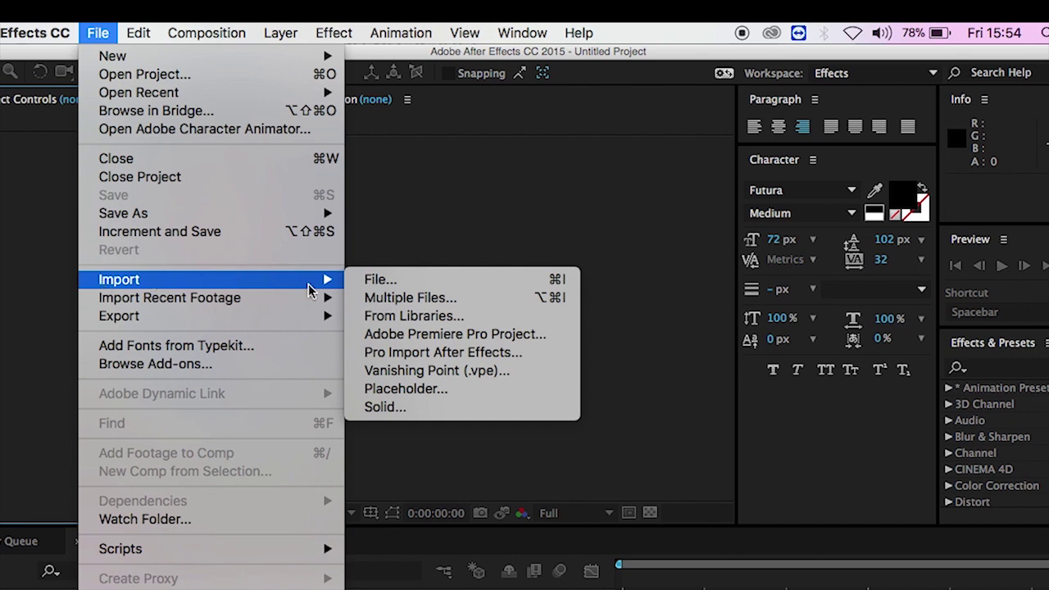
click(367, 287)
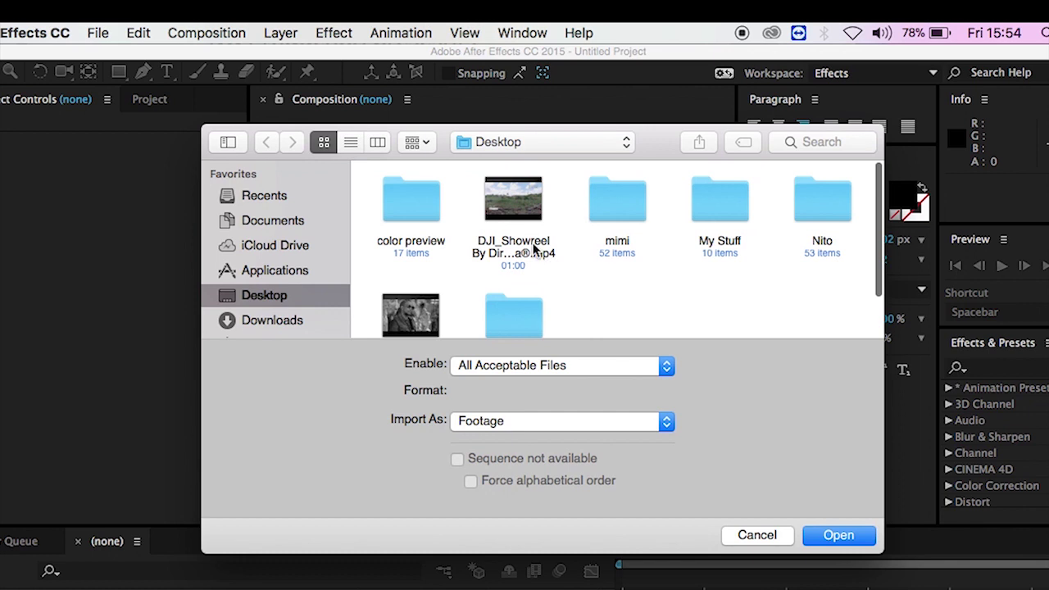
click(534, 248)
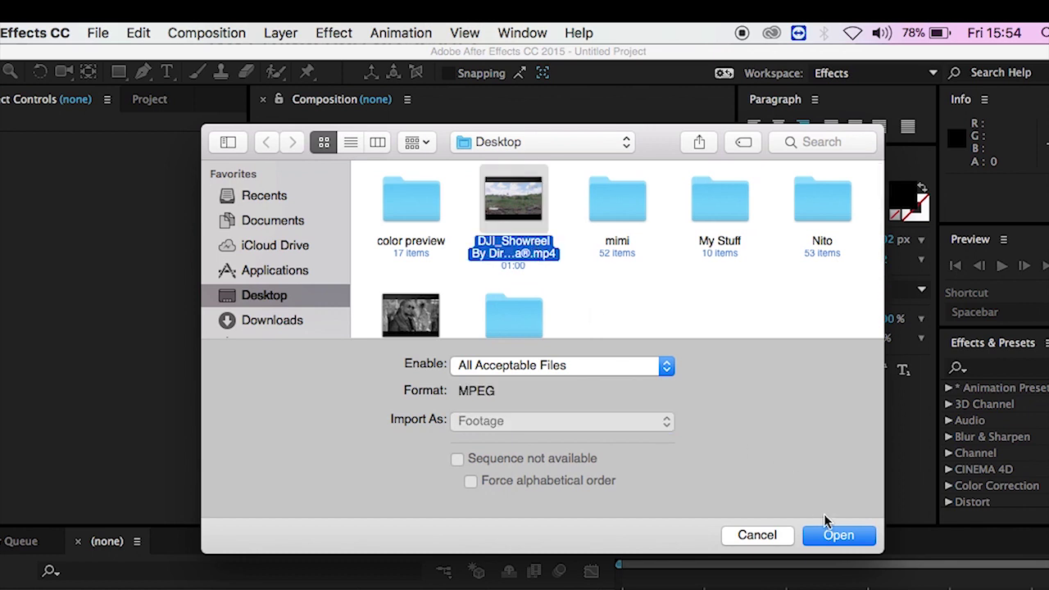
click(839, 535)
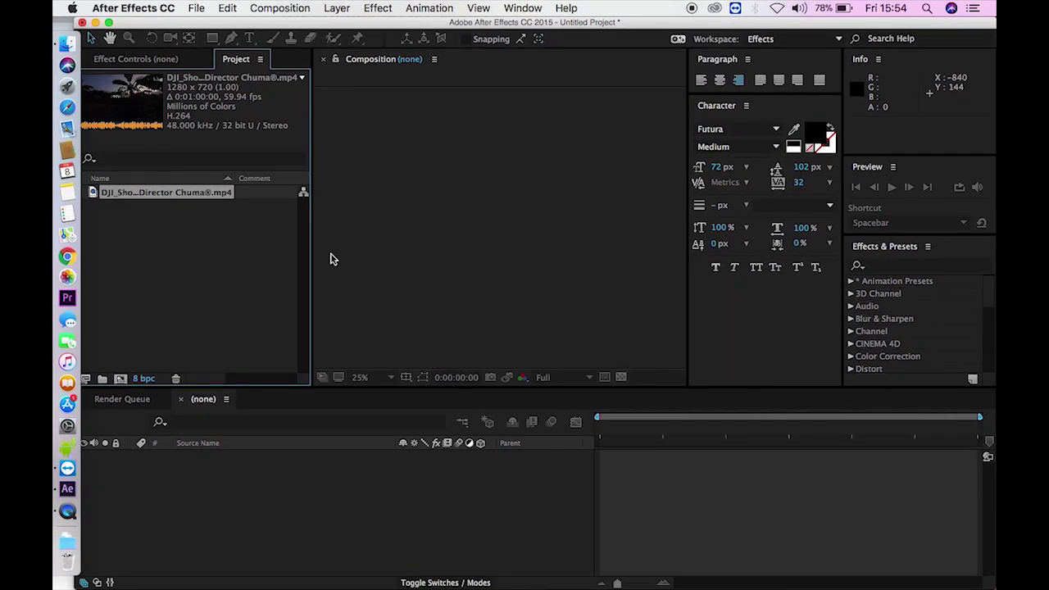
double_click(254, 272)
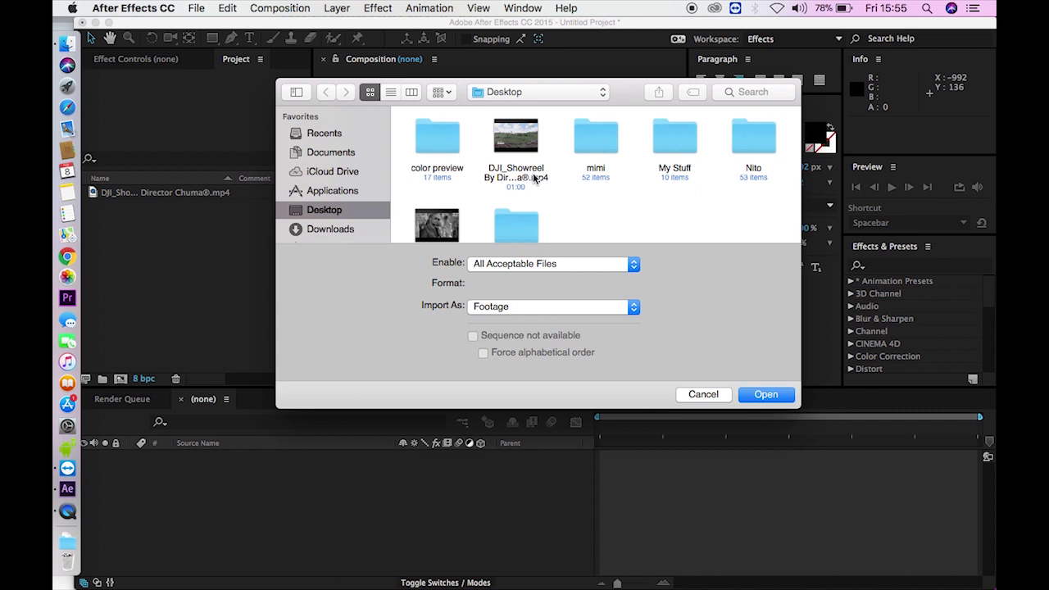
click(699, 394)
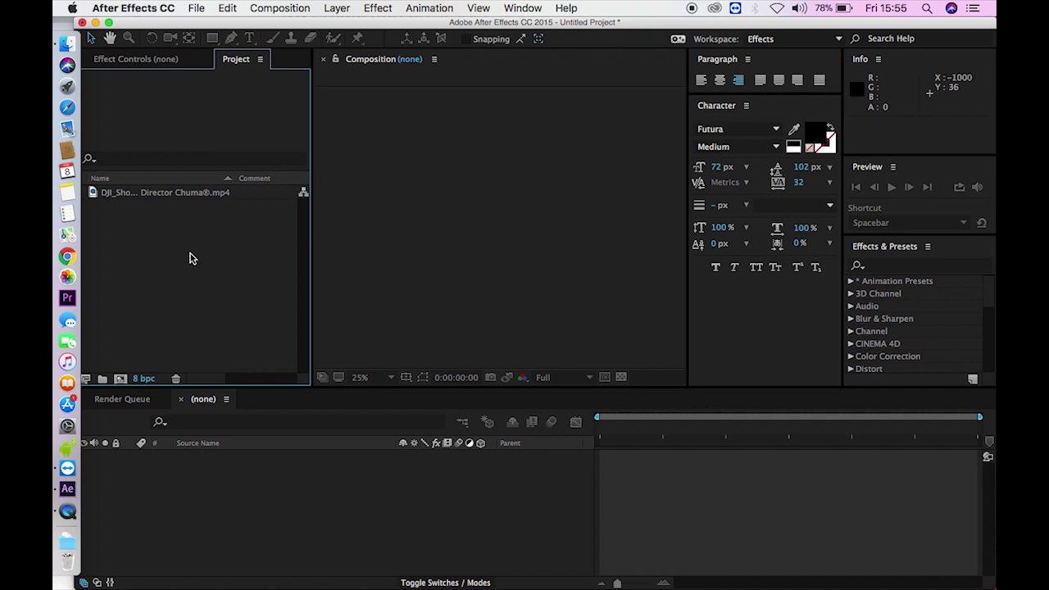
- Create a new composition from the imported DJI_Showreel footage, matching the clip's own settings
click(96, 199)
drag(95, 198, 122, 382)
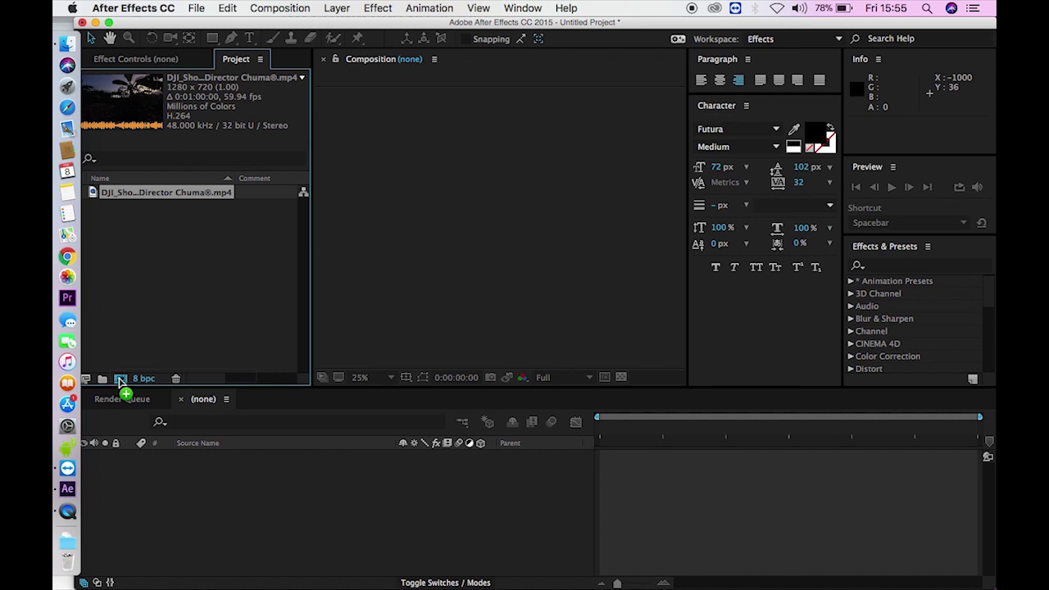
drag(121, 382, 121, 382)
drag(119, 379, 120, 379)
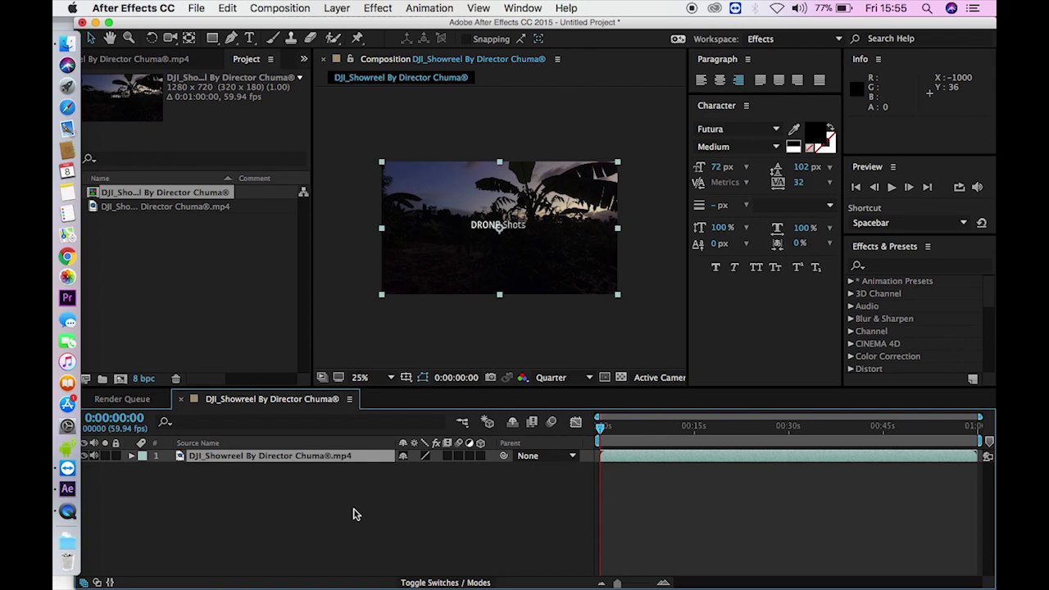
click(120, 379)
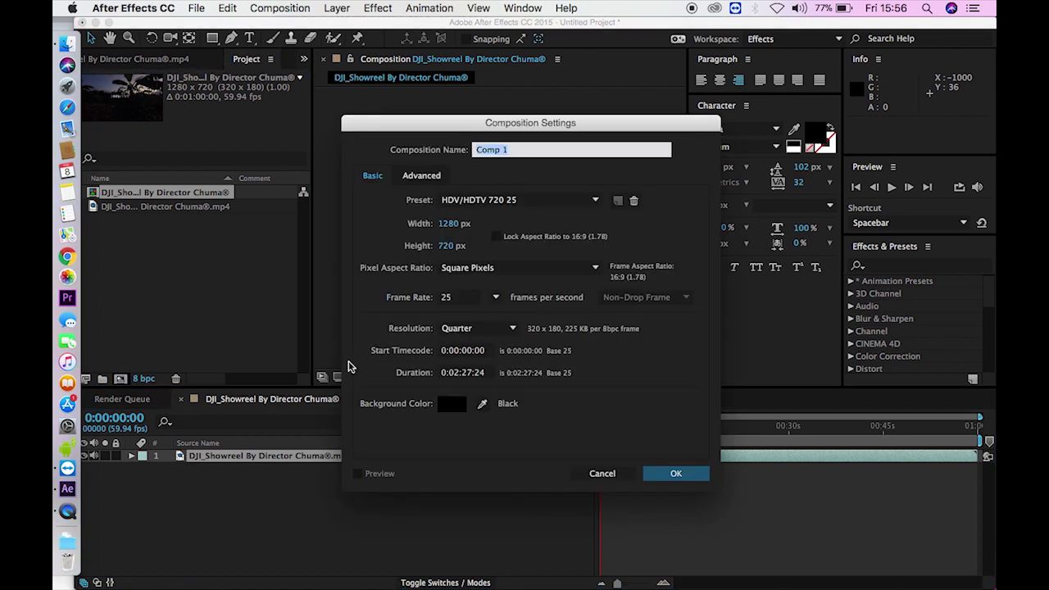
click(601, 473)
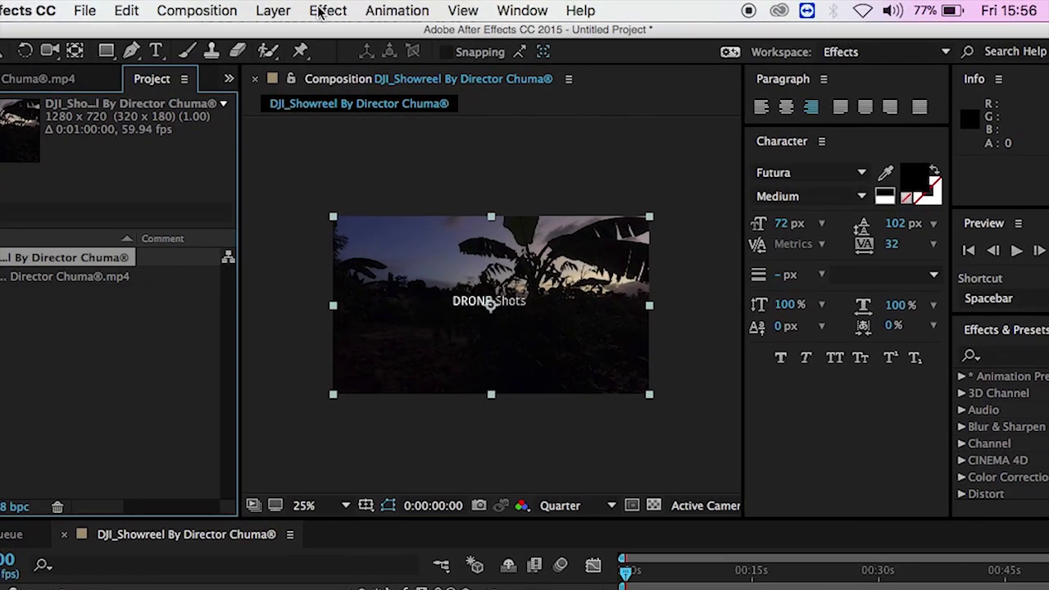
click(319, 15)
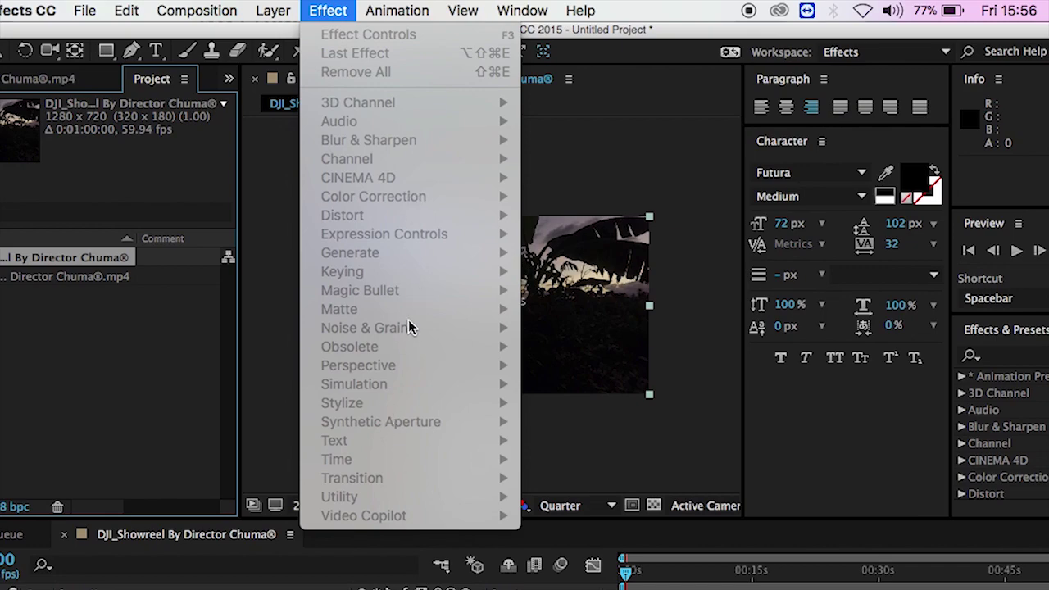
mouse_move(396, 10)
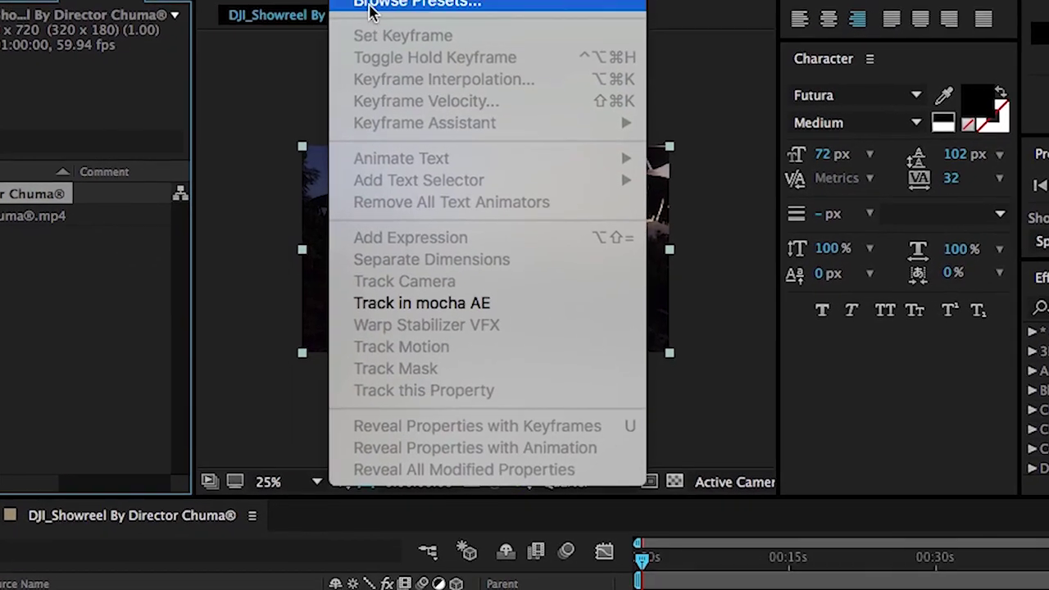
mouse_move(282, 2)
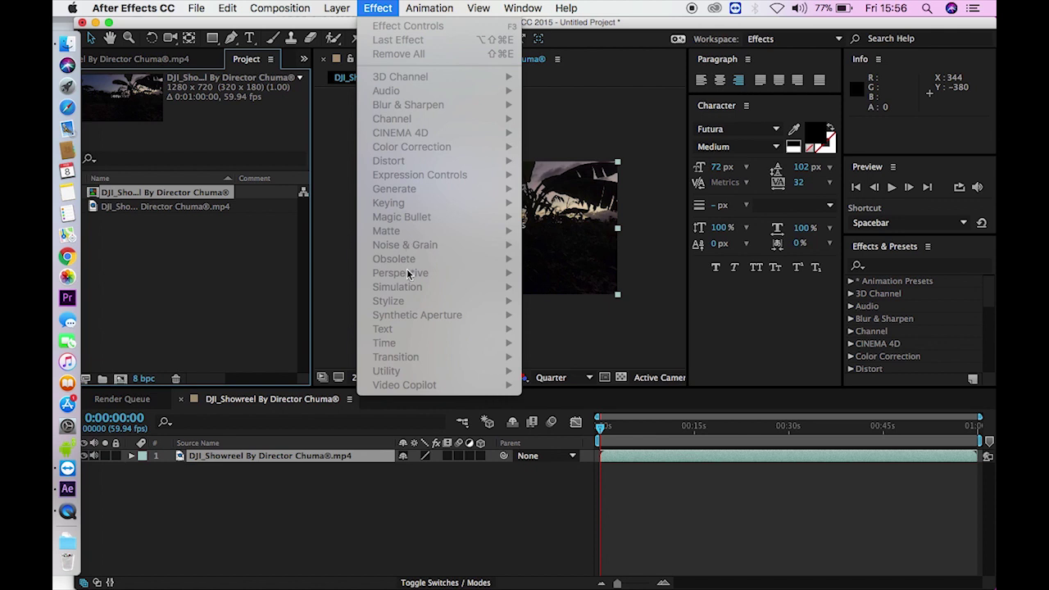
key(Escape)
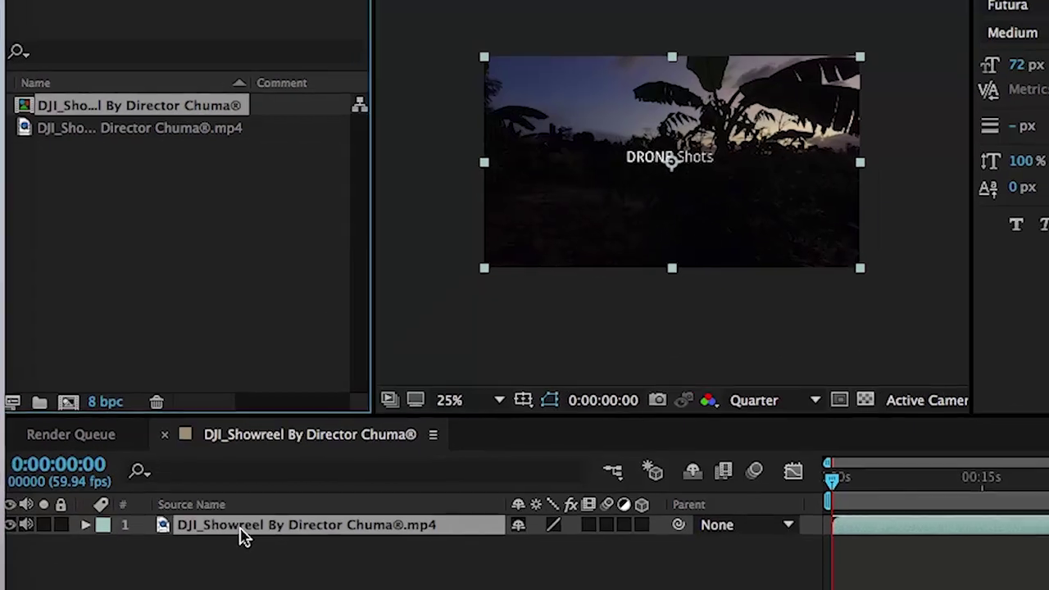
- Select the DJI_Showreel footage layer in the timeline and apply the Video Copilot Twitch effect to it
click(242, 534)
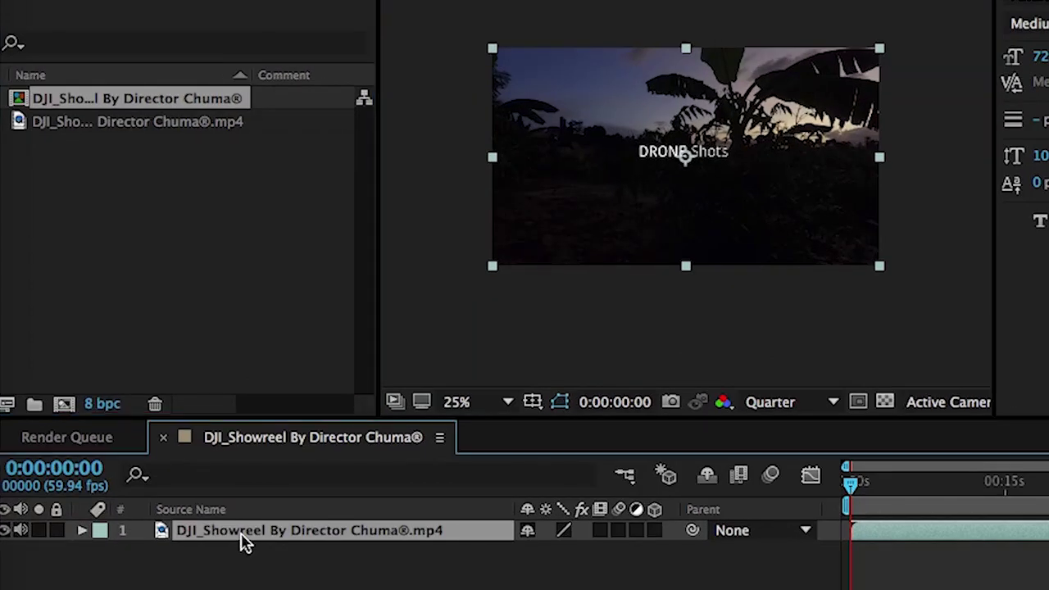
click(793, 146)
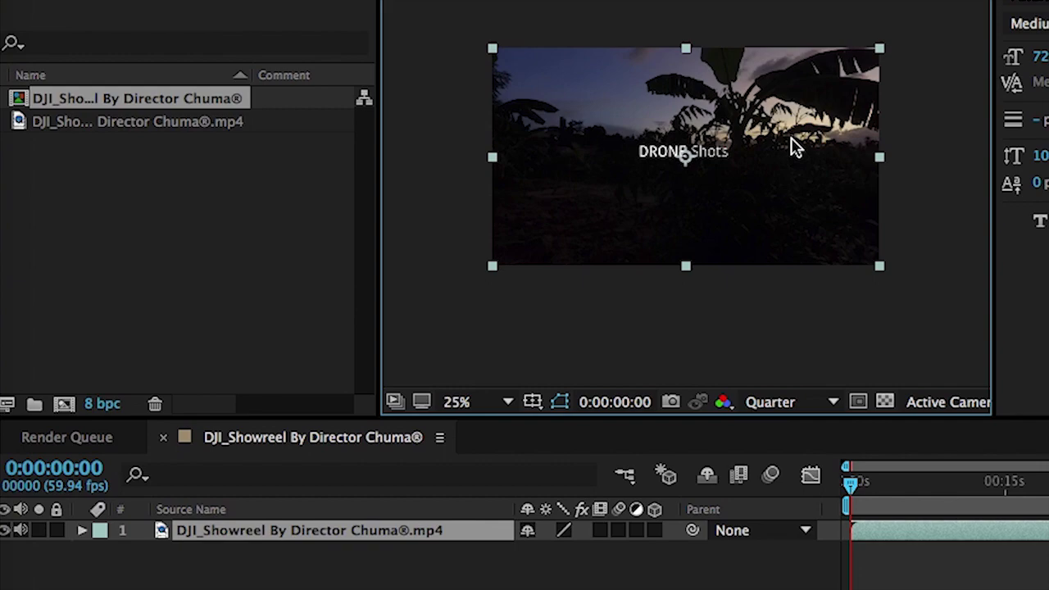
click(244, 535)
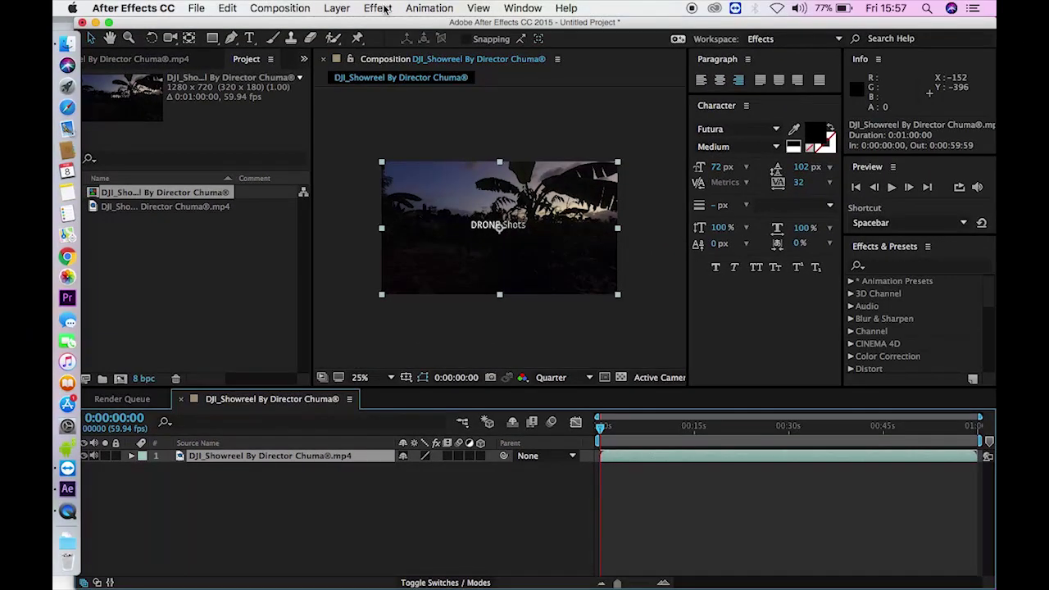
click(383, 8)
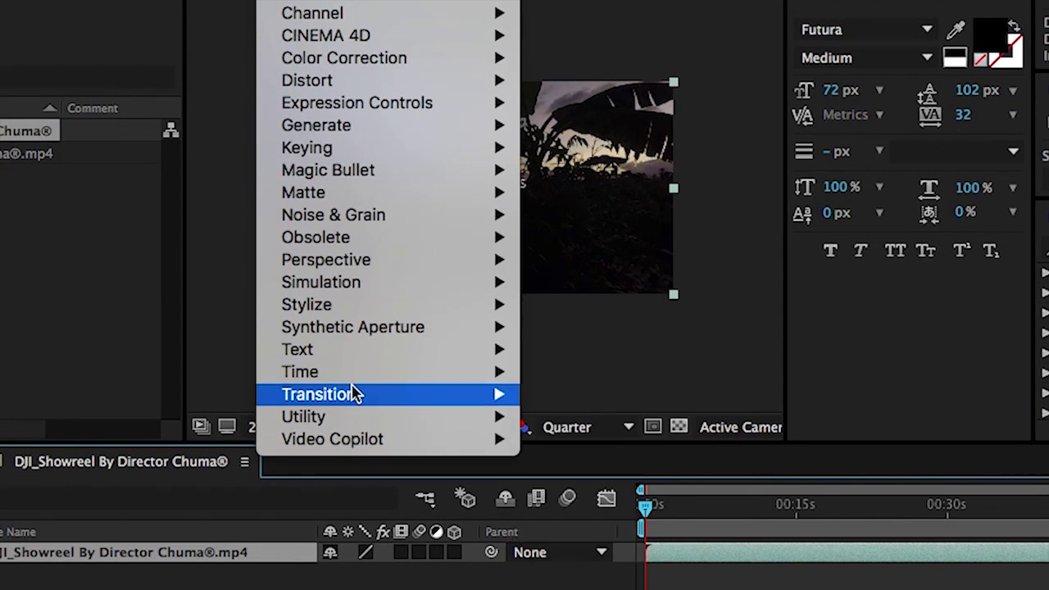
mouse_move(387, 405)
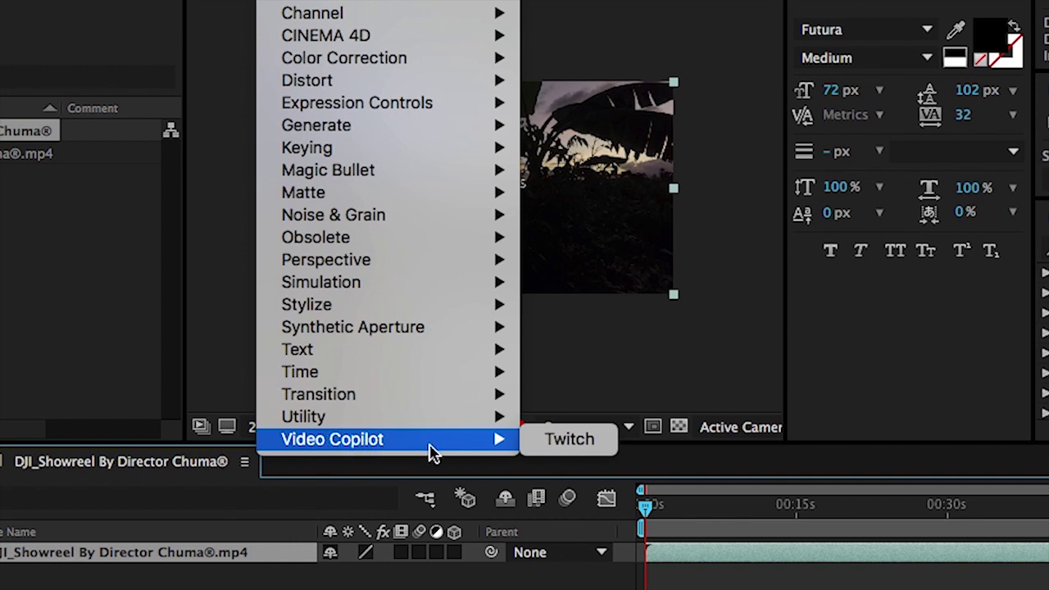
mouse_move(314, 450)
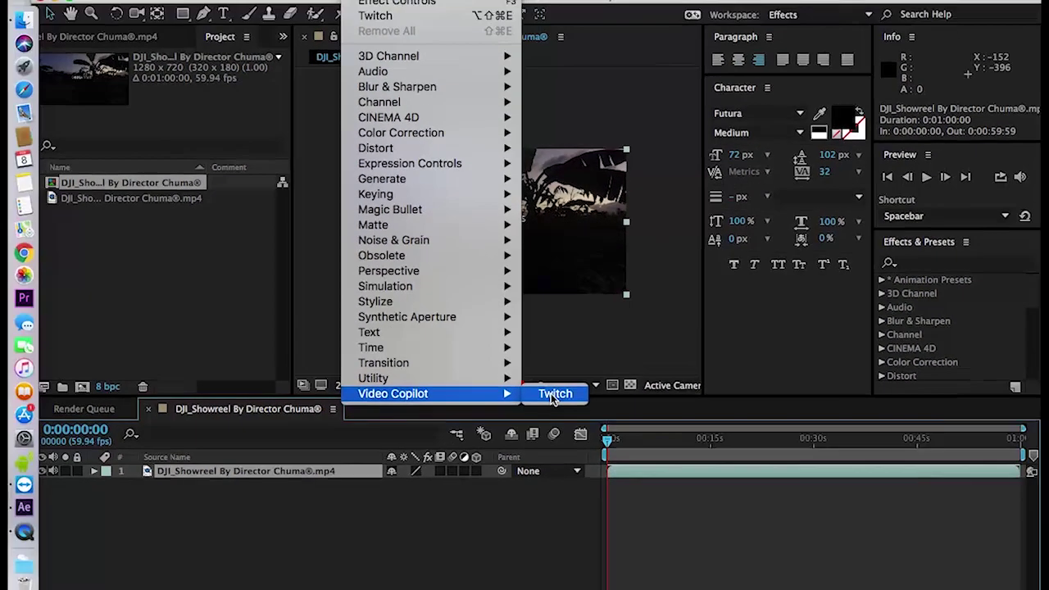
click(556, 412)
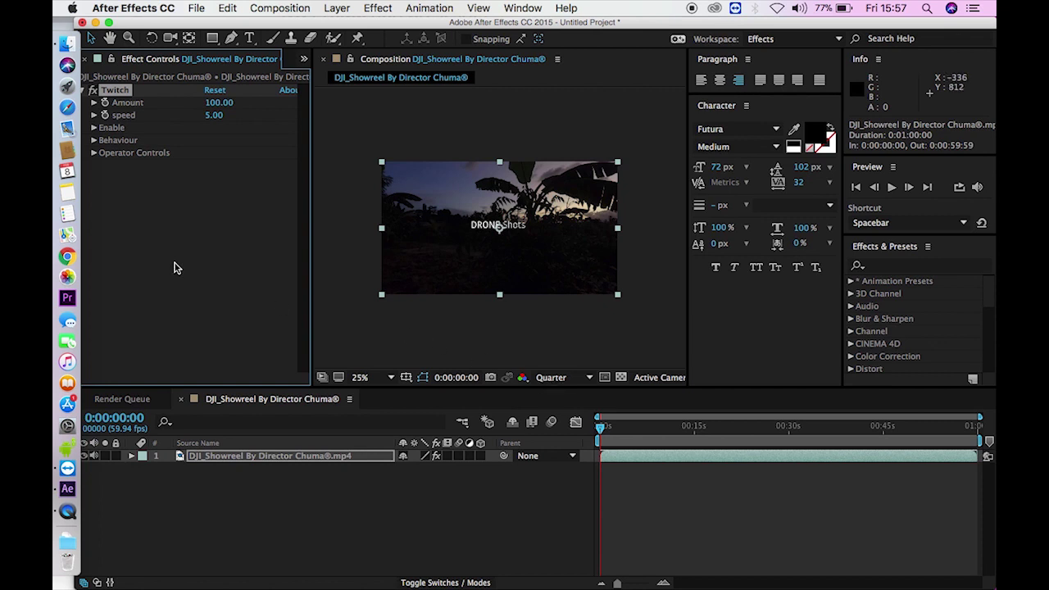
- Examine the settings in the Twitch effect's Enable, Behaviour and Operator Controls groups, then collapse all three groups
click(96, 136)
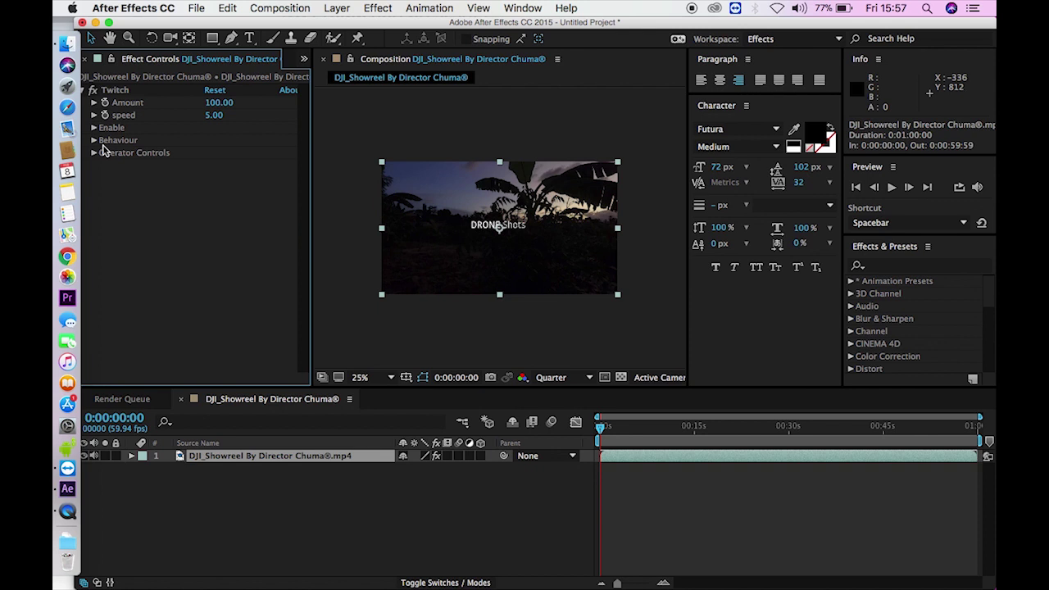
click(94, 129)
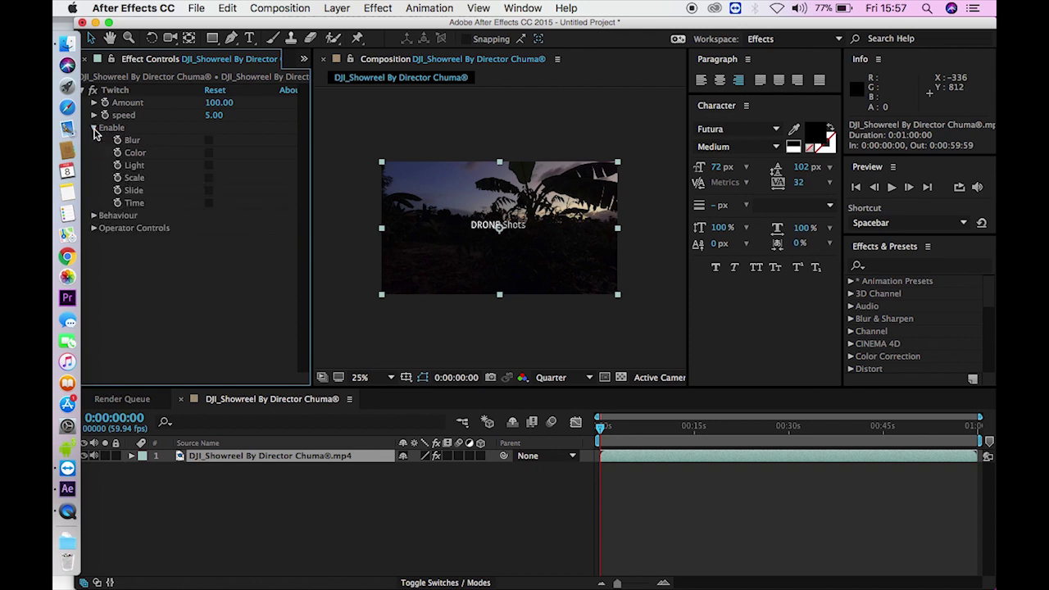
click(94, 216)
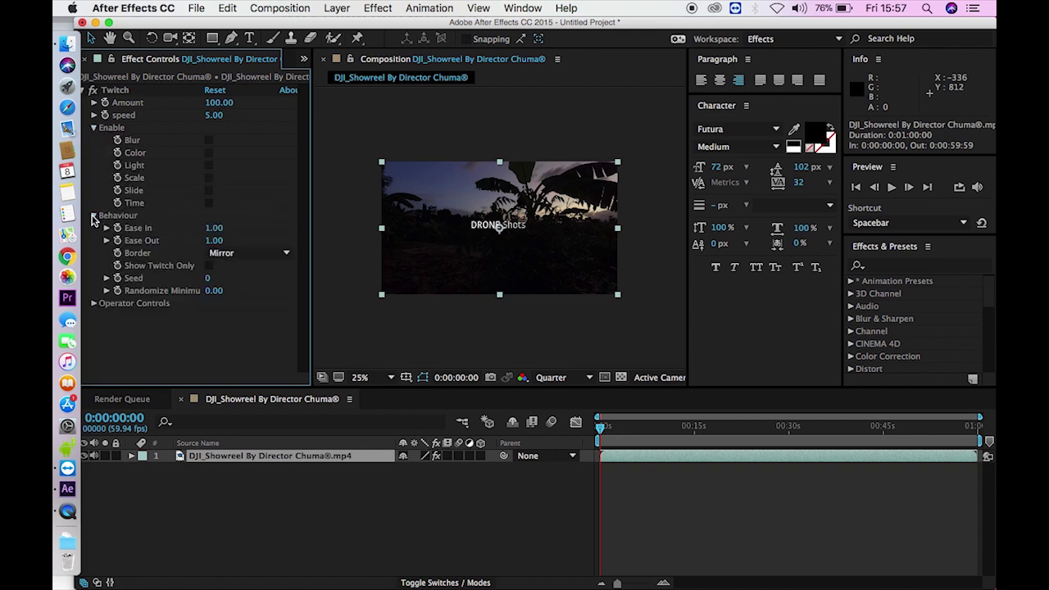
click(93, 304)
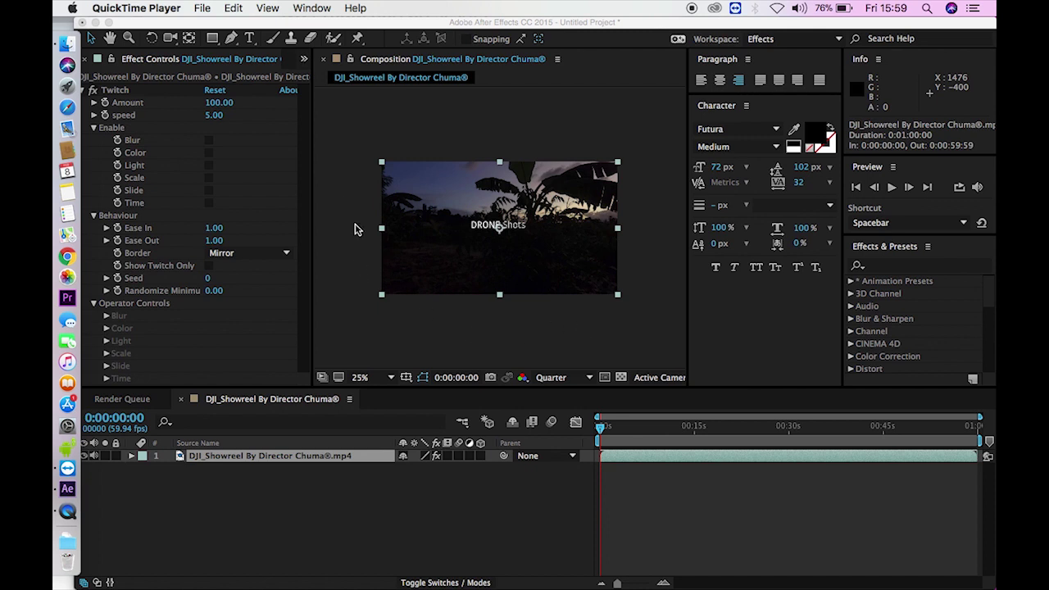
click(96, 133)
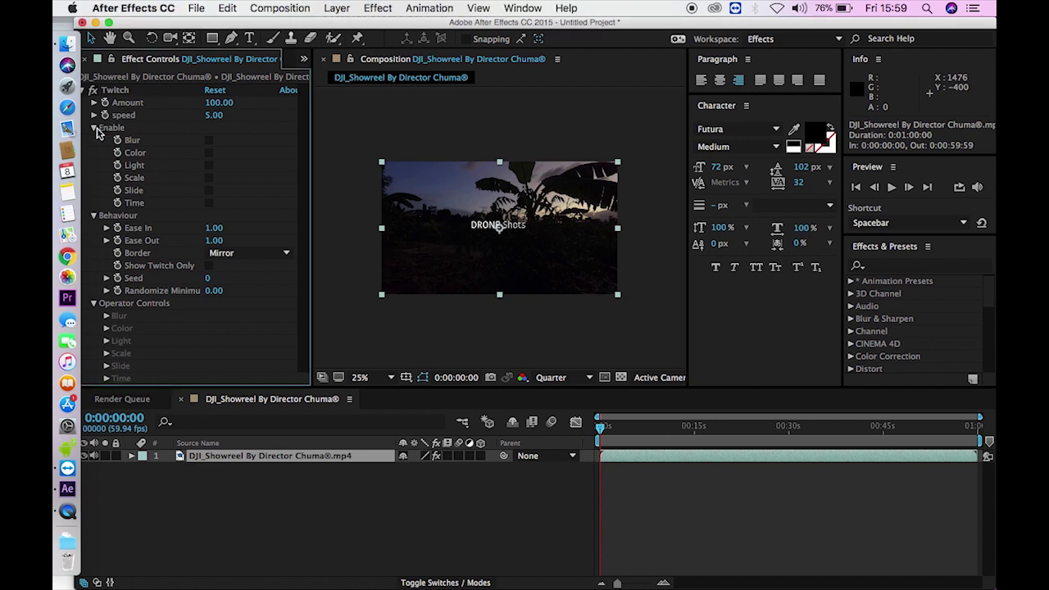
click(95, 131)
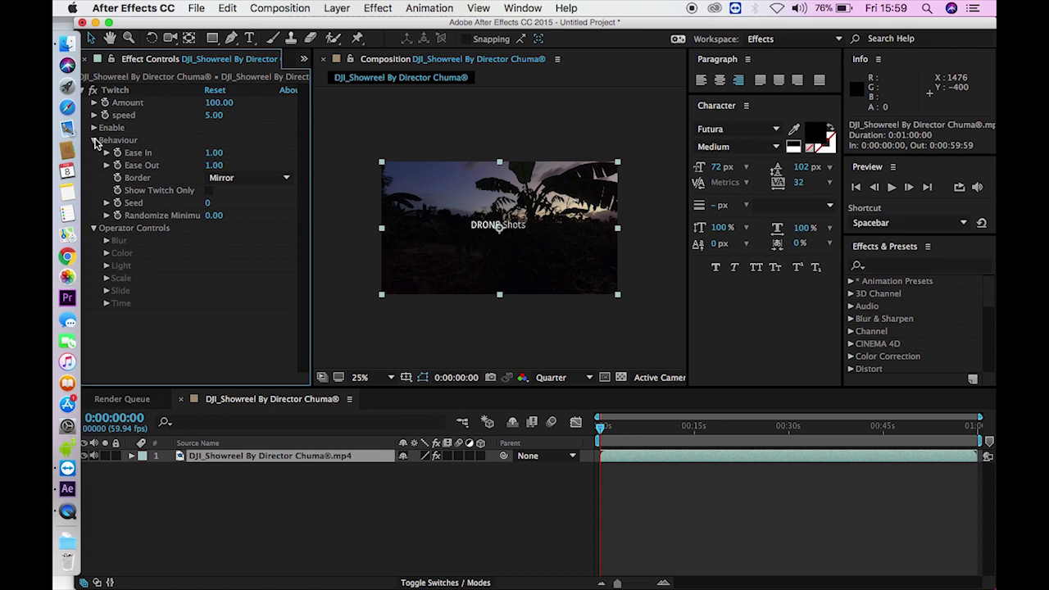
click(95, 142)
click(94, 153)
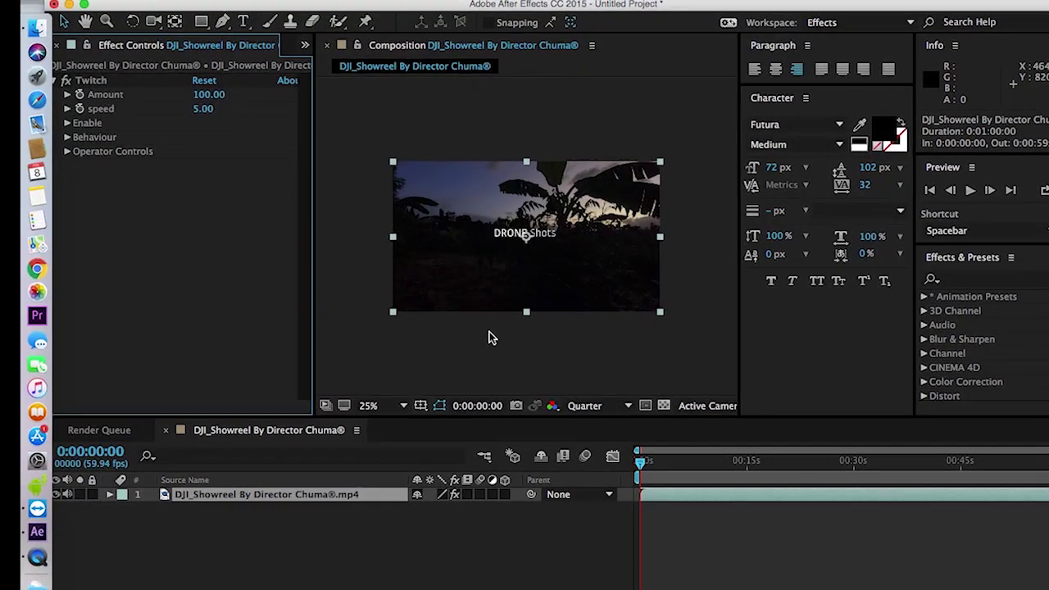
- Delete the Twitch effect from the DJI_Showreel footage layer
click(81, 77)
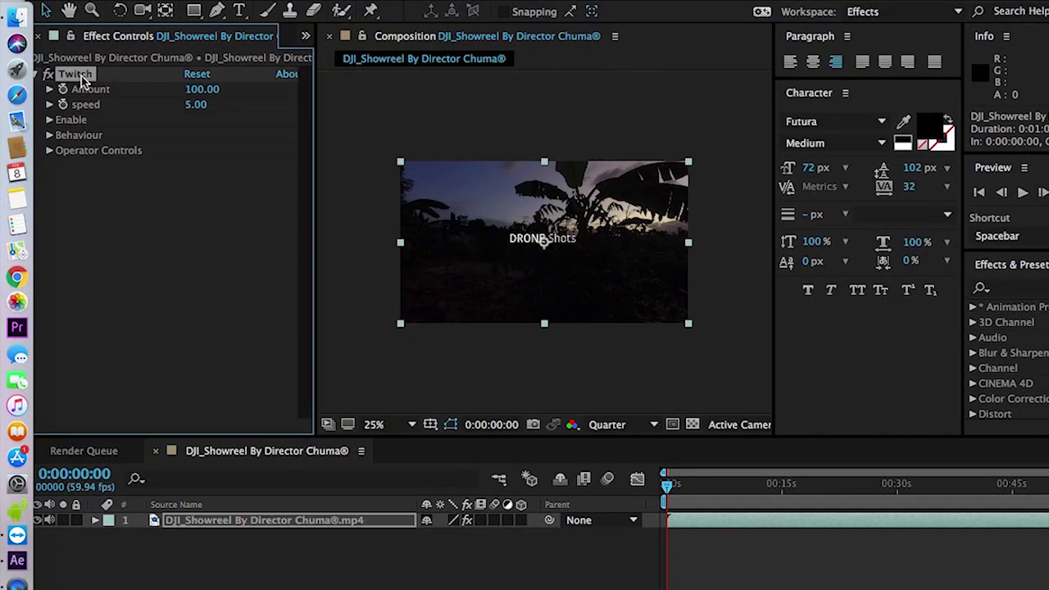
key(Delete)
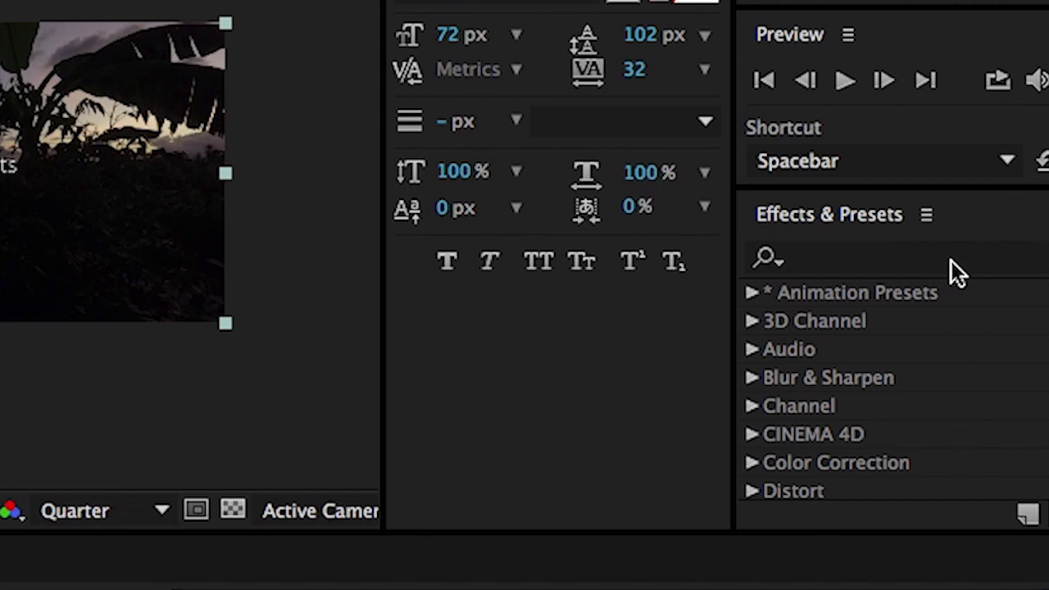
- Search the presets for "bad d" and apply the Twitch Bad Distortion preset to the DJI_Showreel footage layer
click(951, 261)
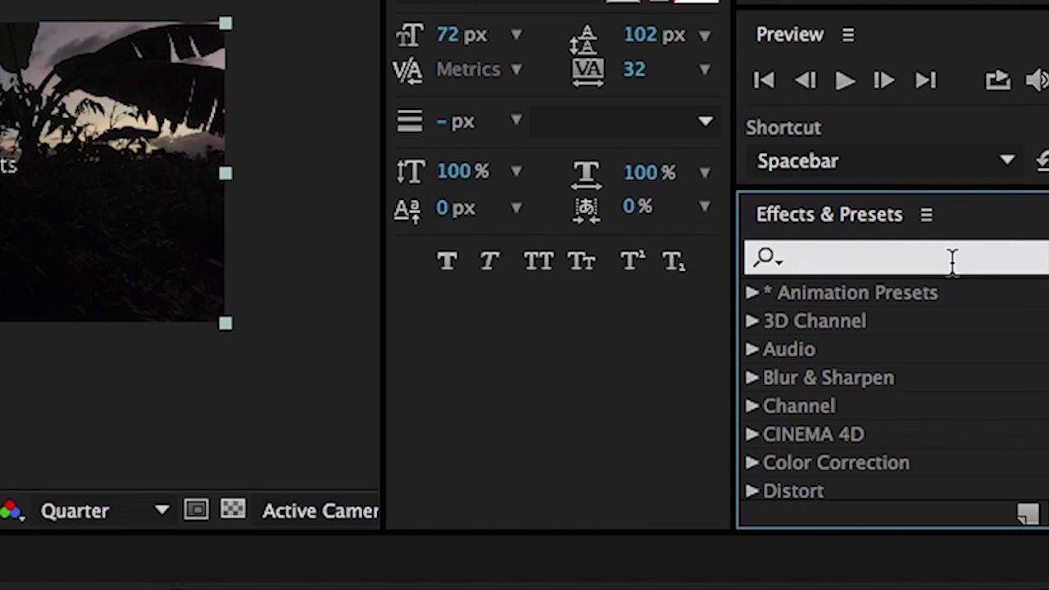
text(bad d)
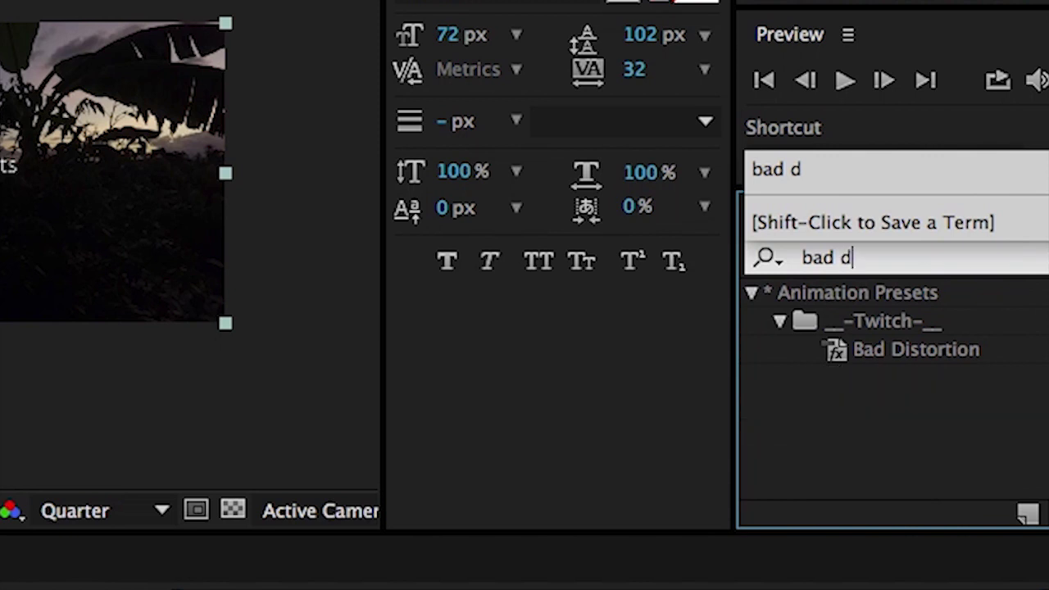
click(908, 346)
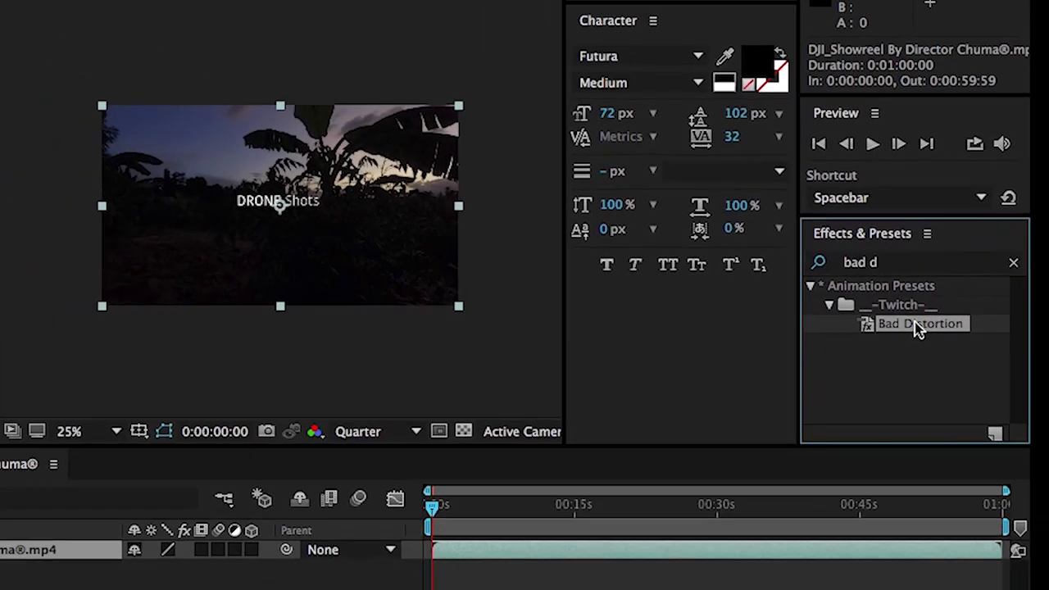
drag(908, 346, 829, 359)
drag(883, 321, 324, 464)
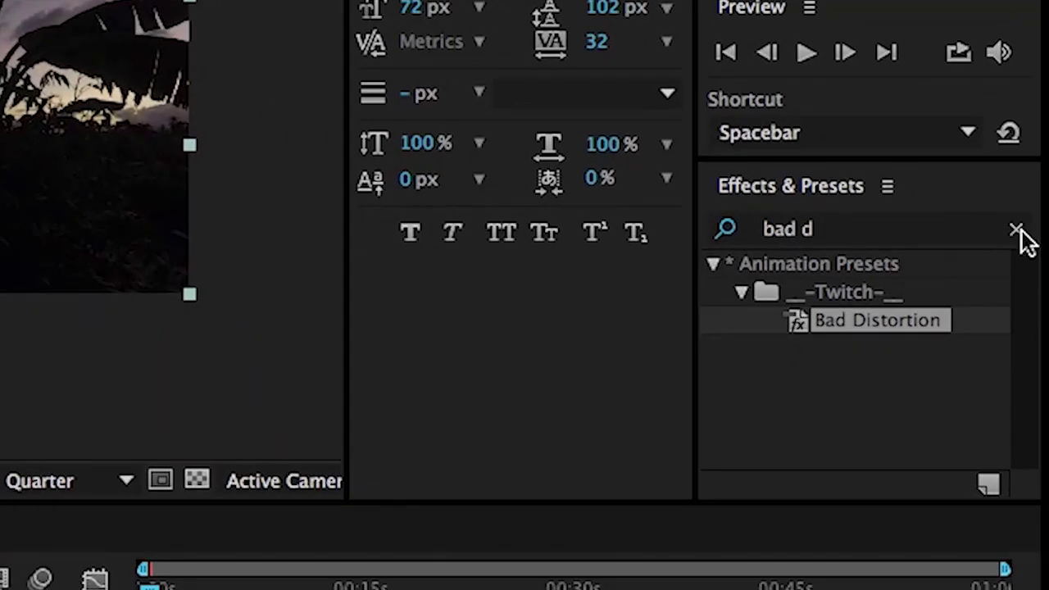
- Clear the preset search and look through the presets in the Twitch folder of the Animation Presets, then collapse the folder
click(1016, 230)
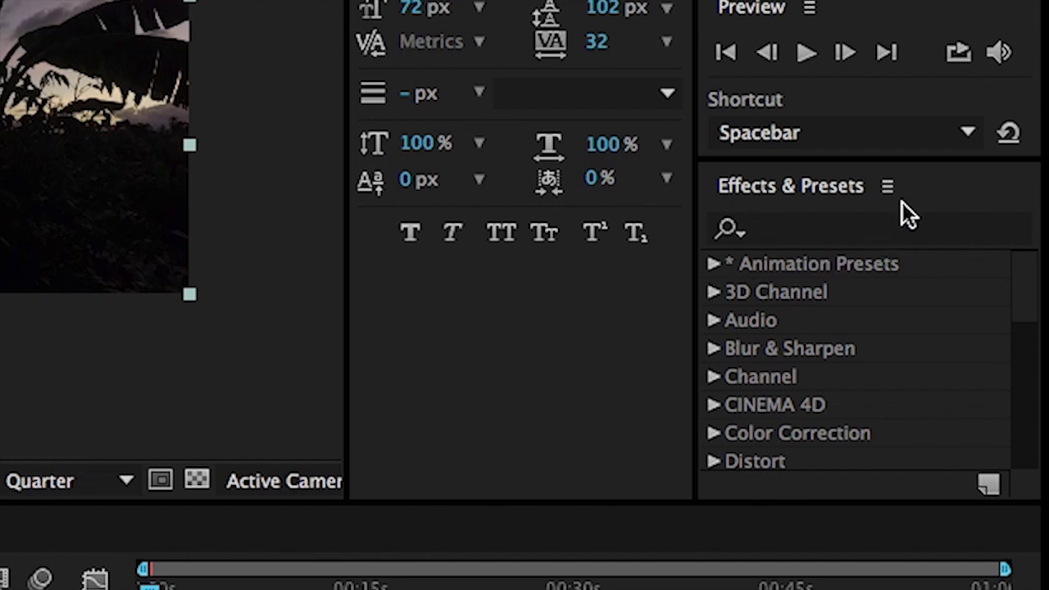
click(721, 265)
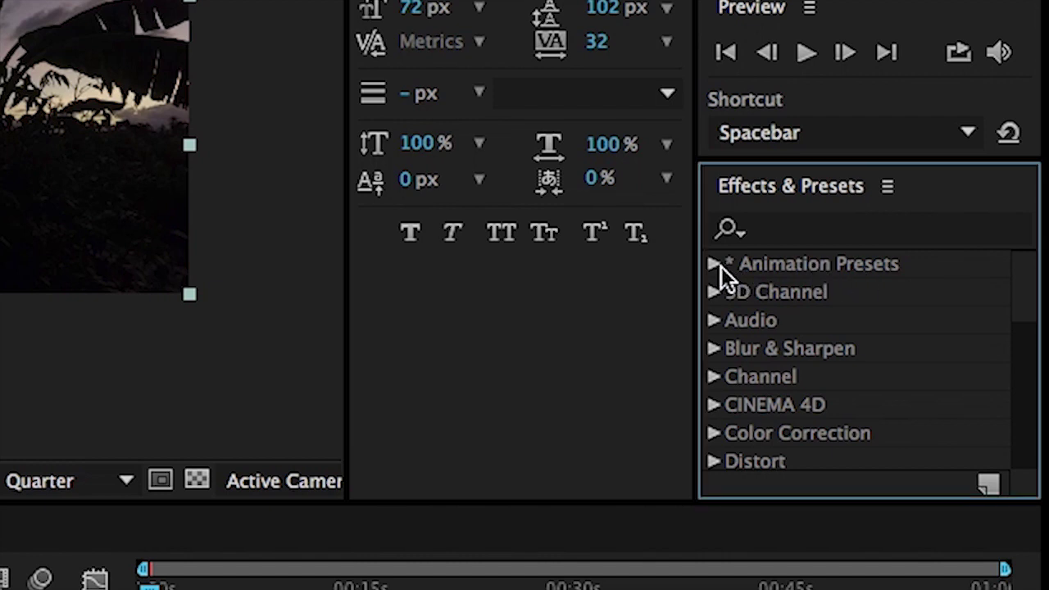
click(714, 264)
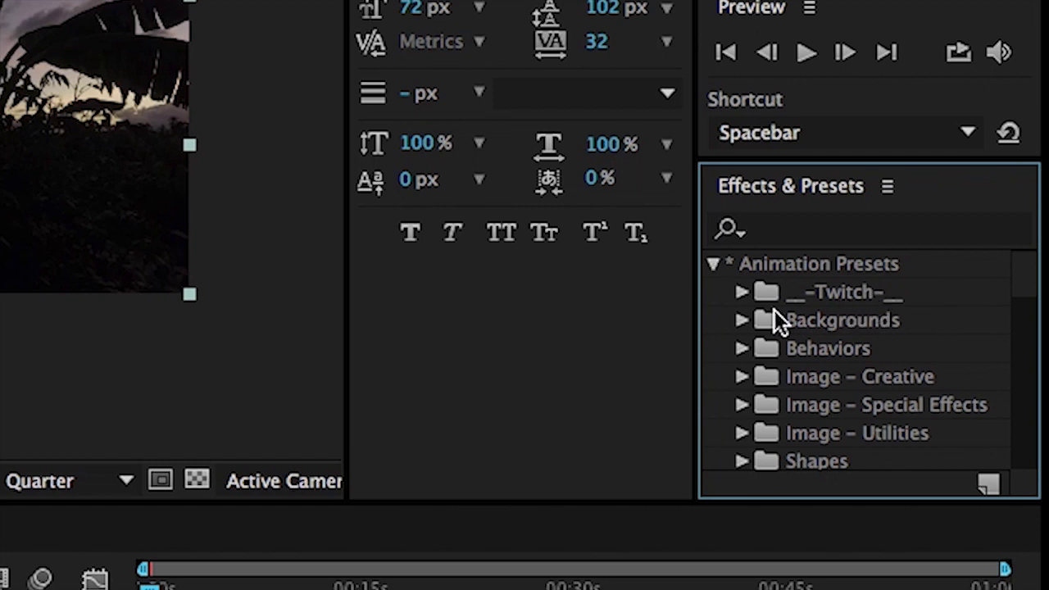
click(746, 293)
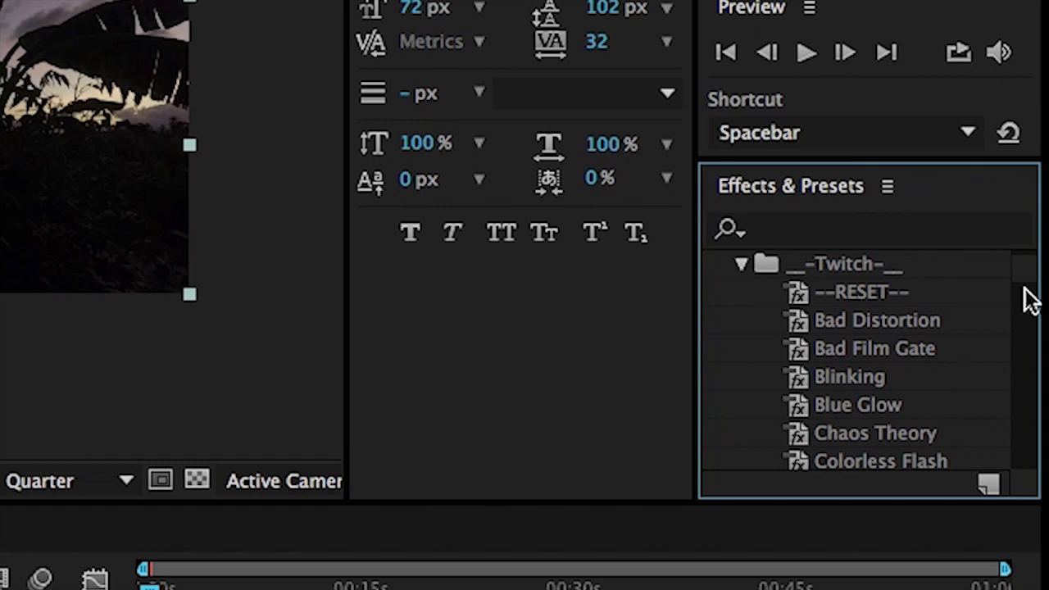
mouse_move(1028, 271)
mouse_down()
mouse_move(1018, 344)
mouse_move(1029, 278)
mouse_move(1030, 307)
mouse_move(1025, 316)
mouse_move(1022, 282)
mouse_up()
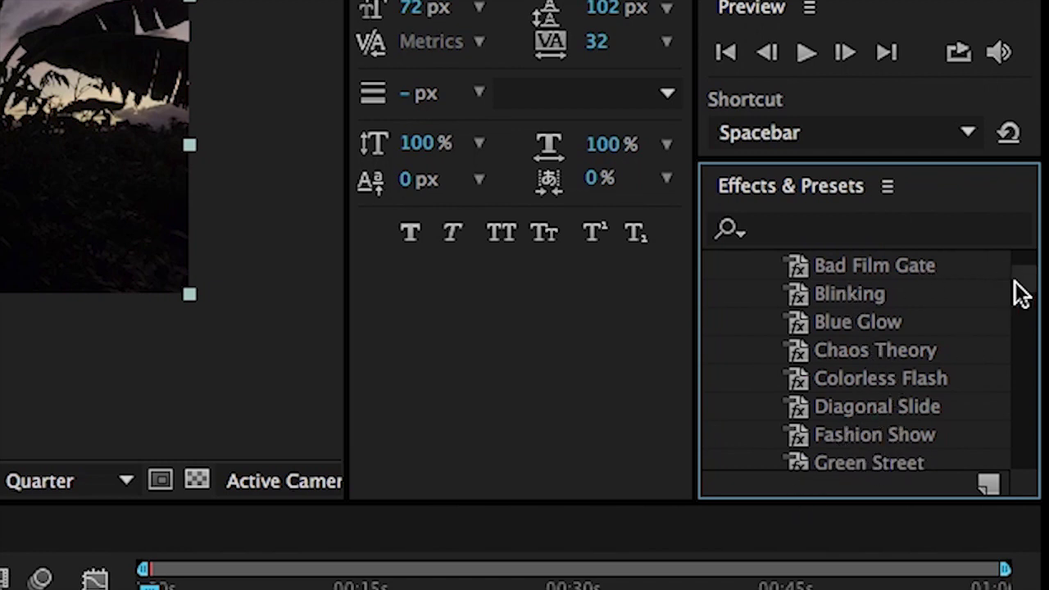
drag(1021, 290, 1025, 274)
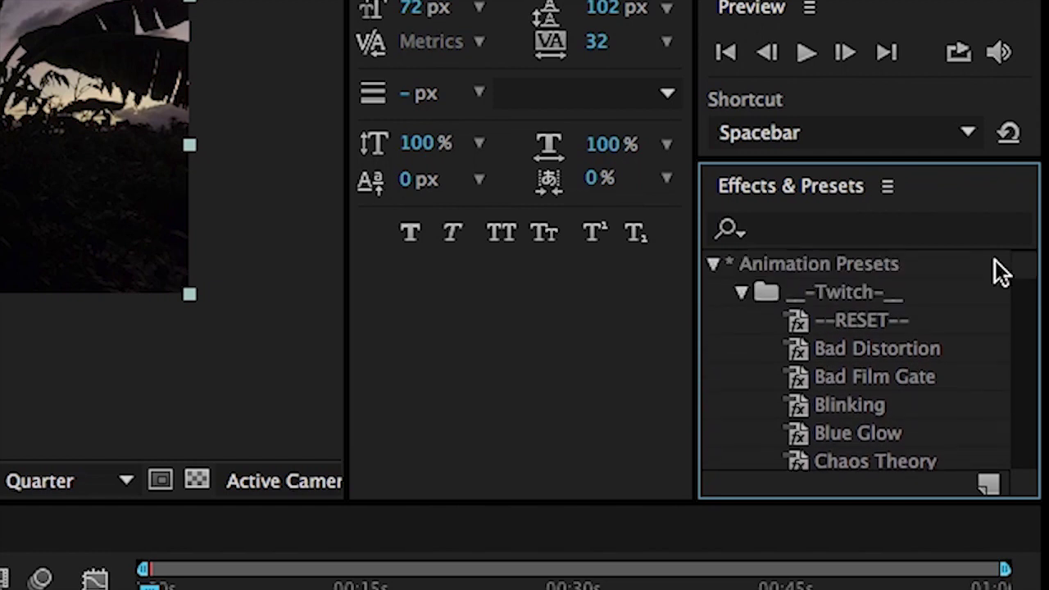
click(739, 293)
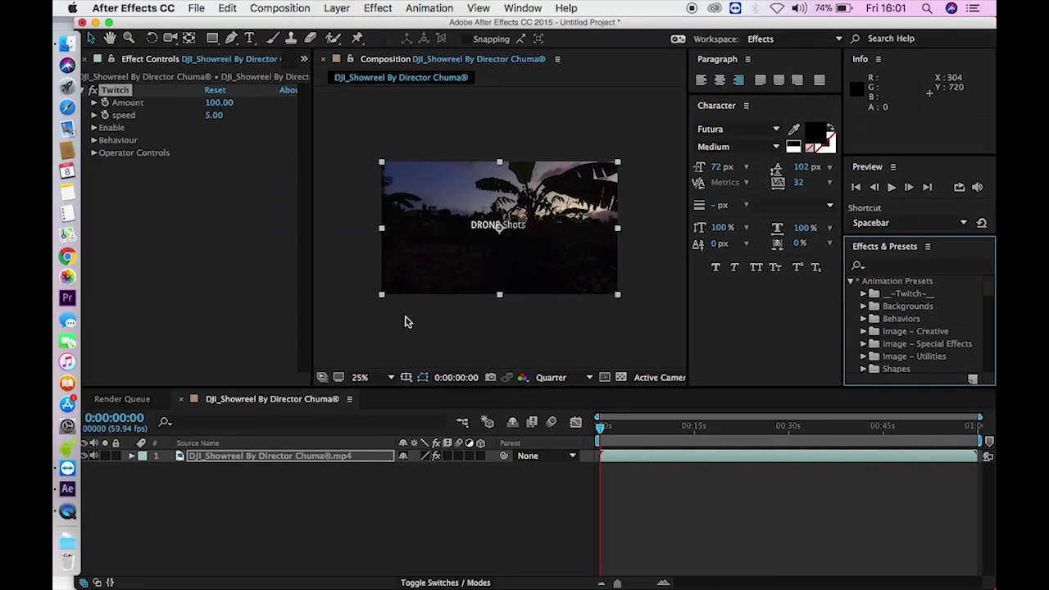
- Deselect the footage layer and preview the opening seconds of the composition twice from the beginning
click(260, 456)
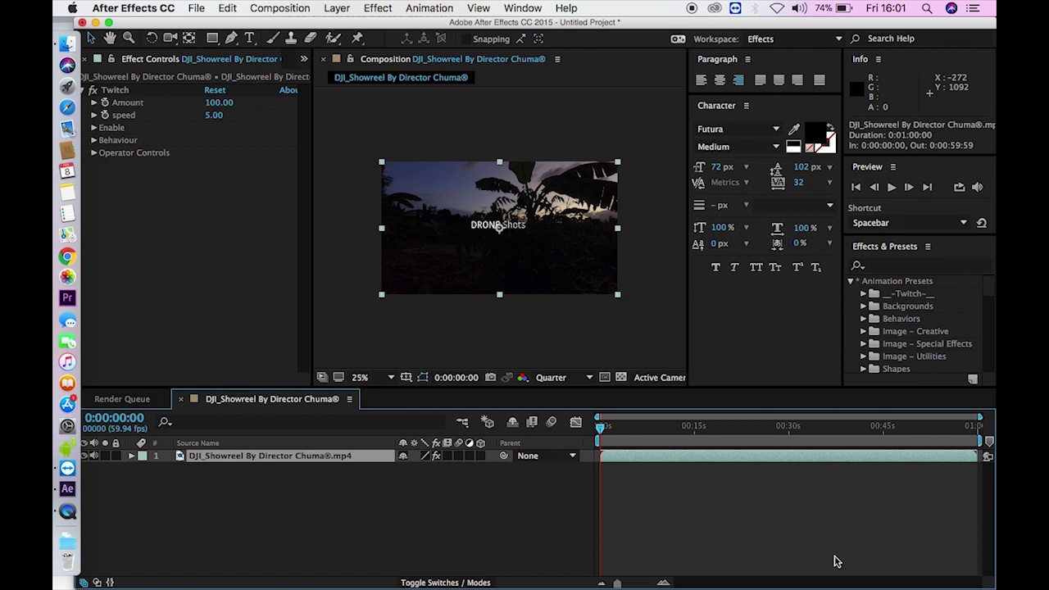
click(322, 496)
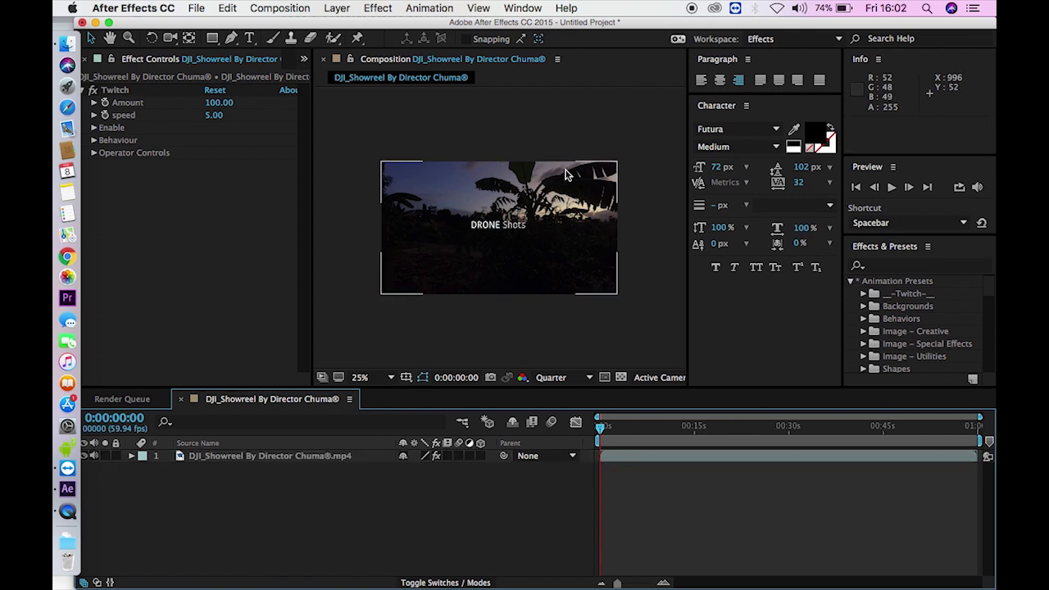
click(637, 165)
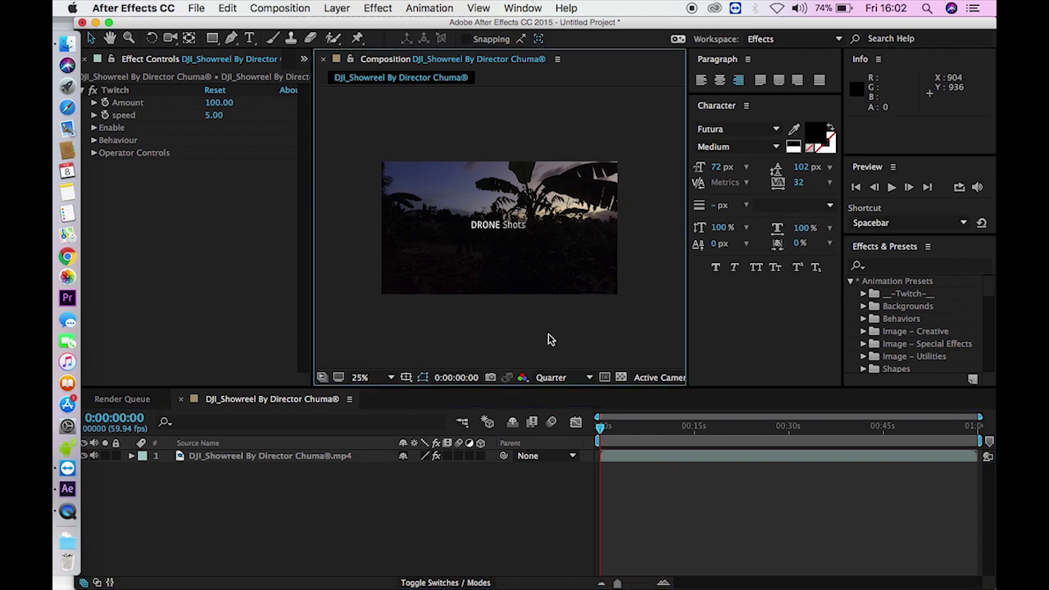
key(space)
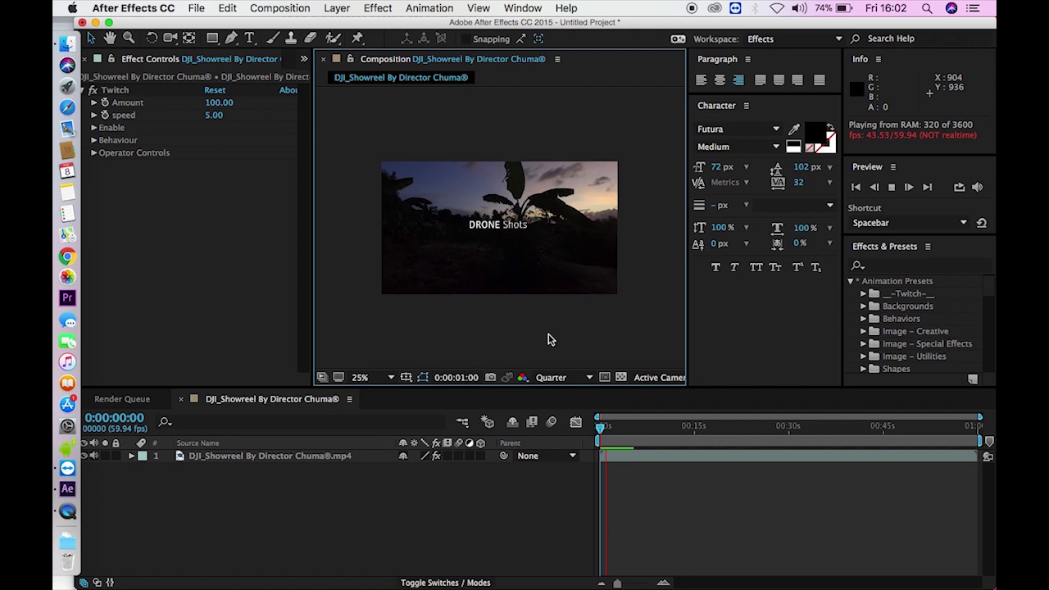
key(space)
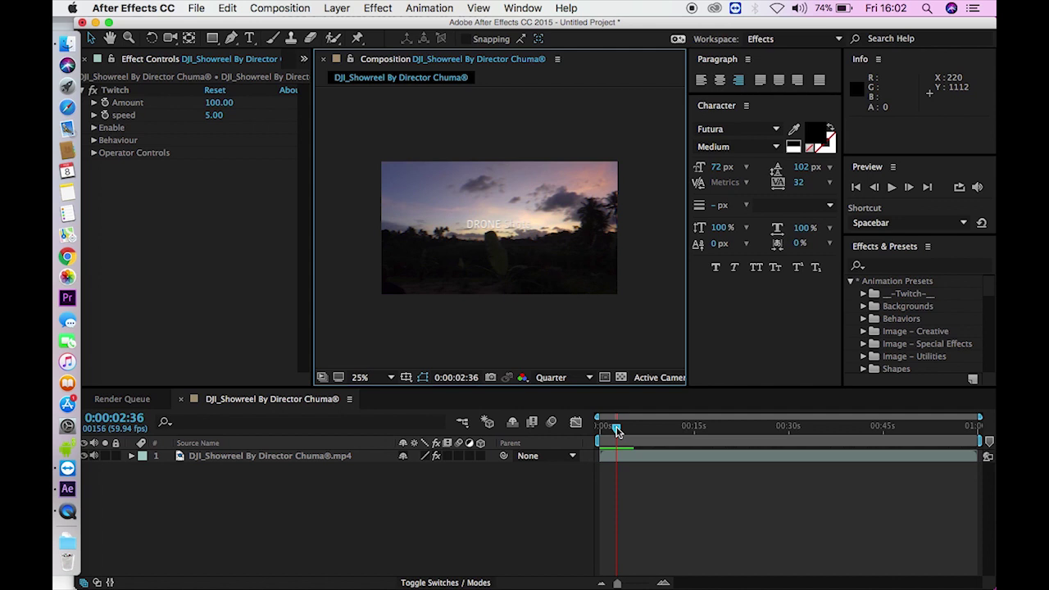
drag(612, 429, 590, 442)
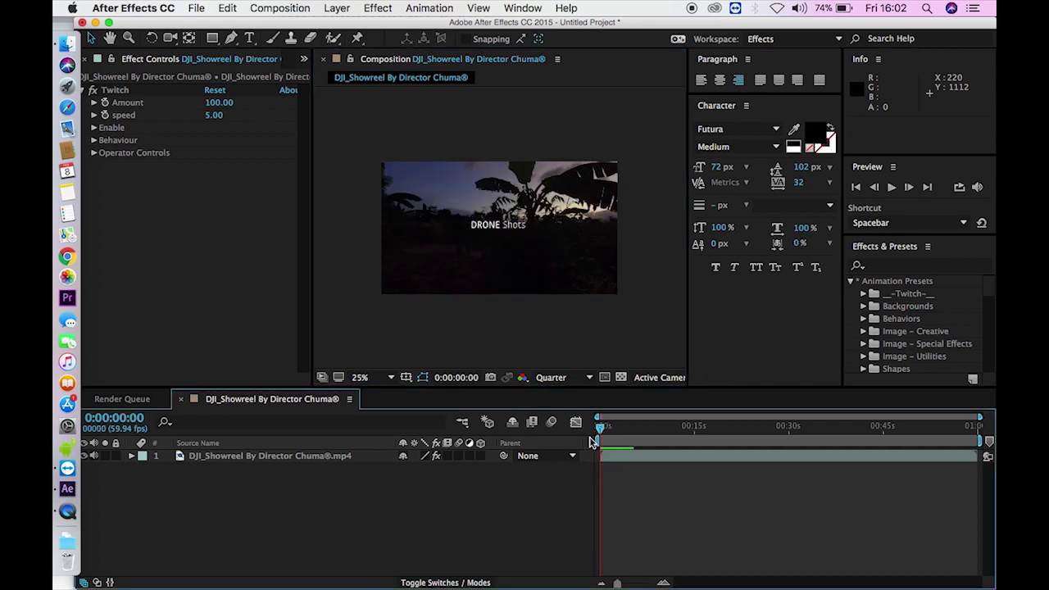
key(space)
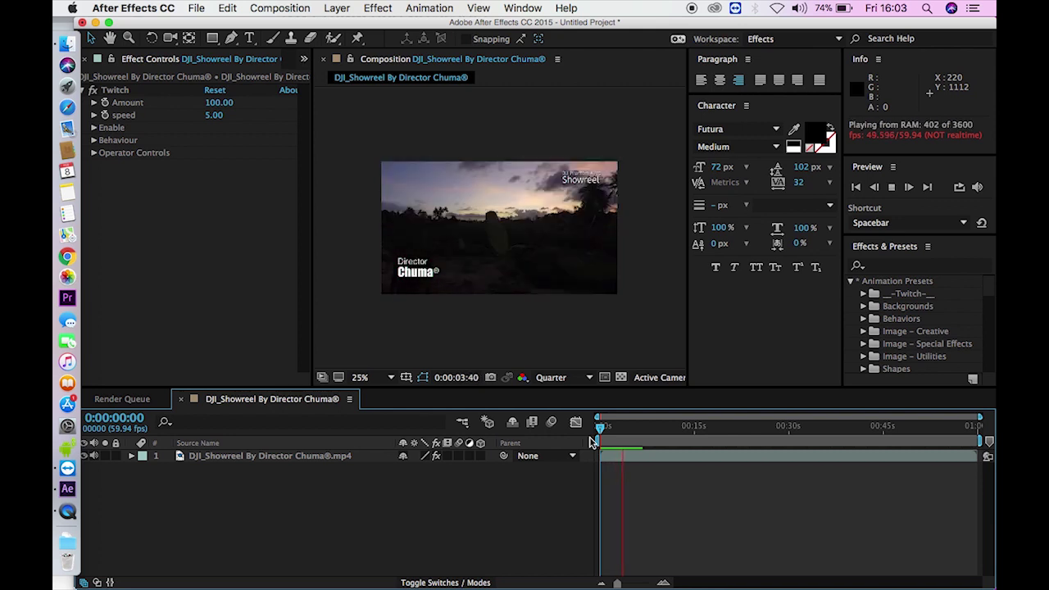
key(space)
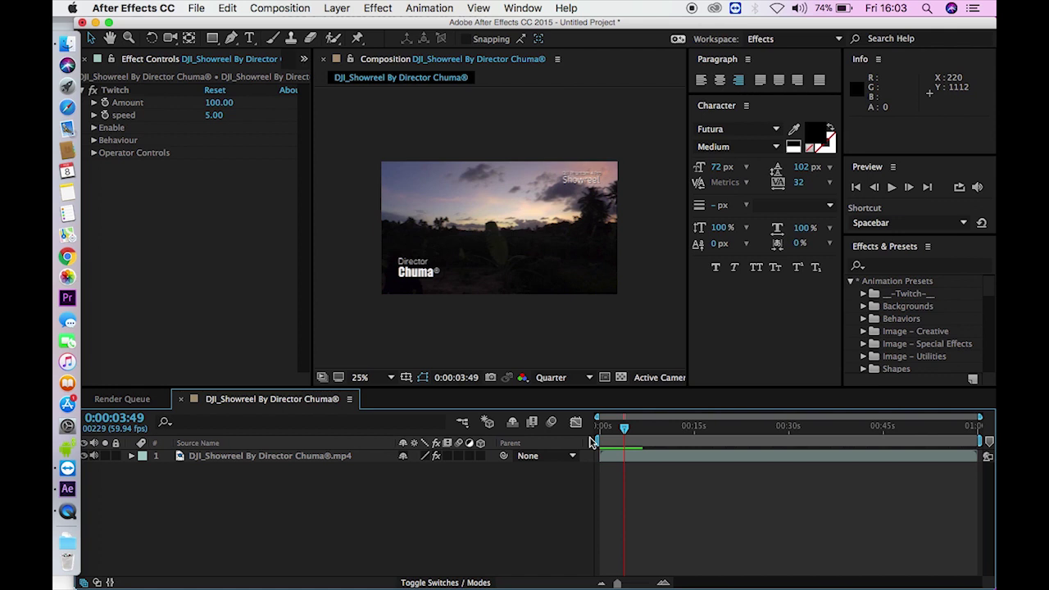
- Continue the preview through the drone landing shot and set the current time to 0:00:13:08
key(space)
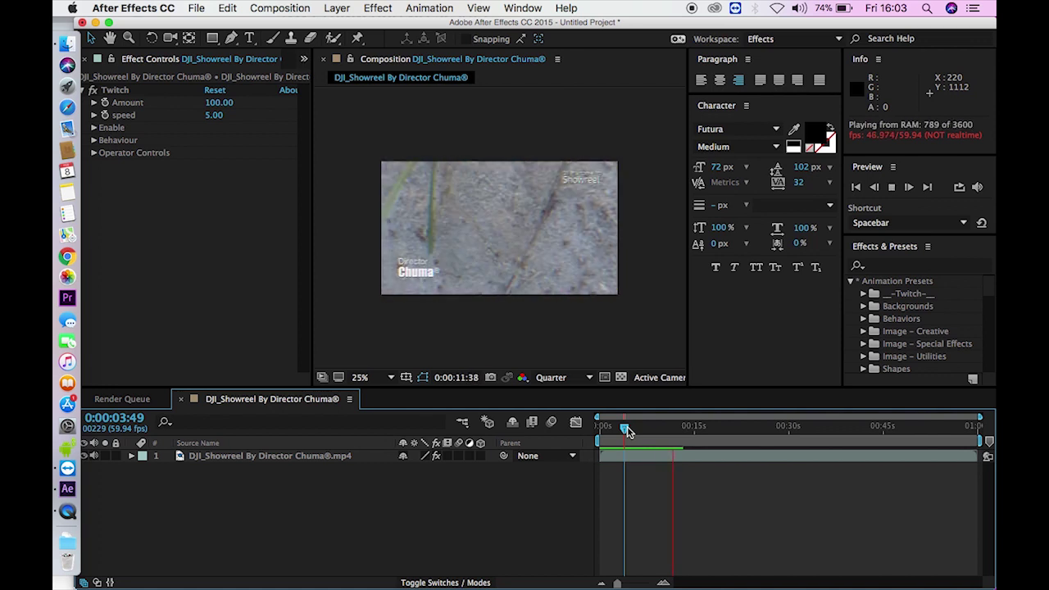
key(space)
click(680, 428)
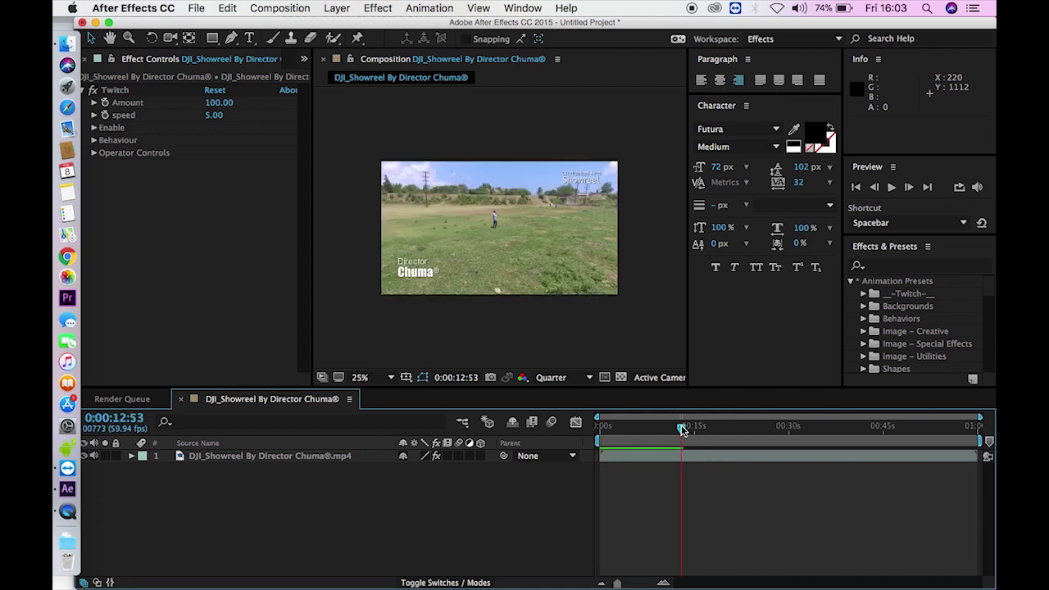
drag(681, 430, 684, 428)
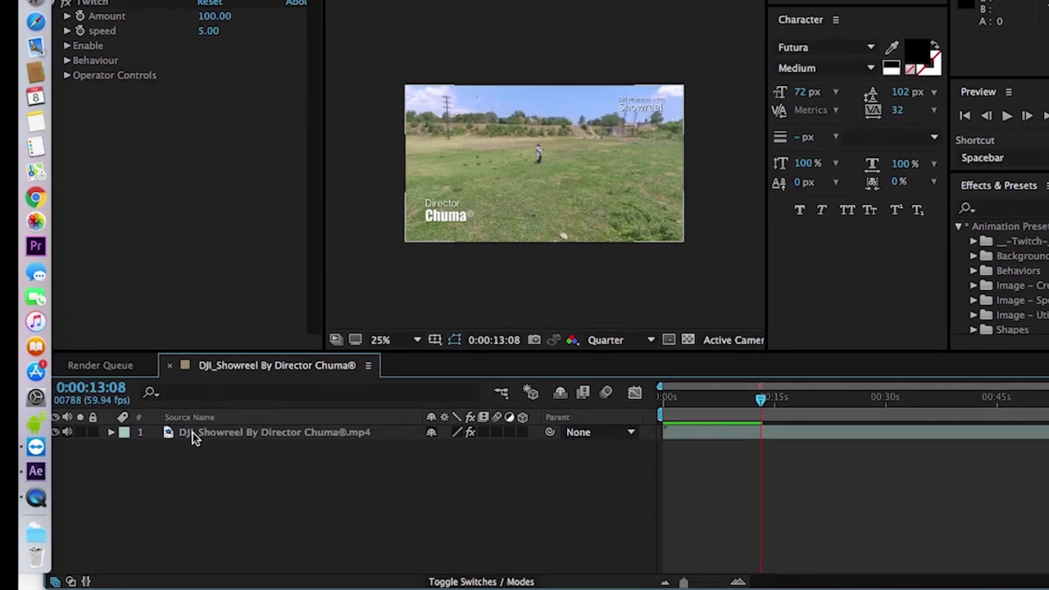
- Expand the DJI_Showreel layer's Audio properties to show its waveform in the timeline
click(200, 460)
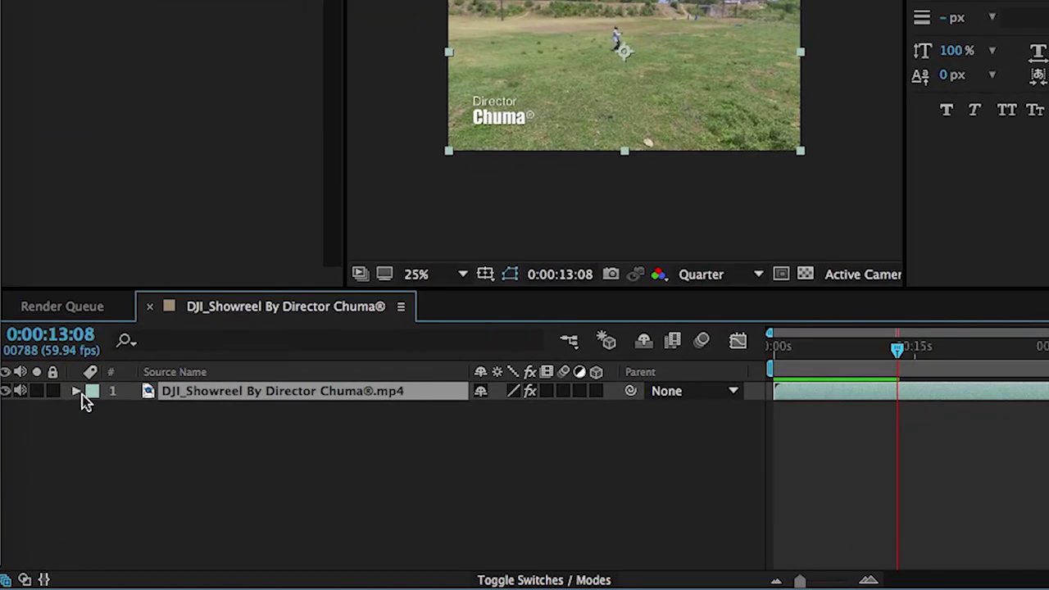
click(77, 393)
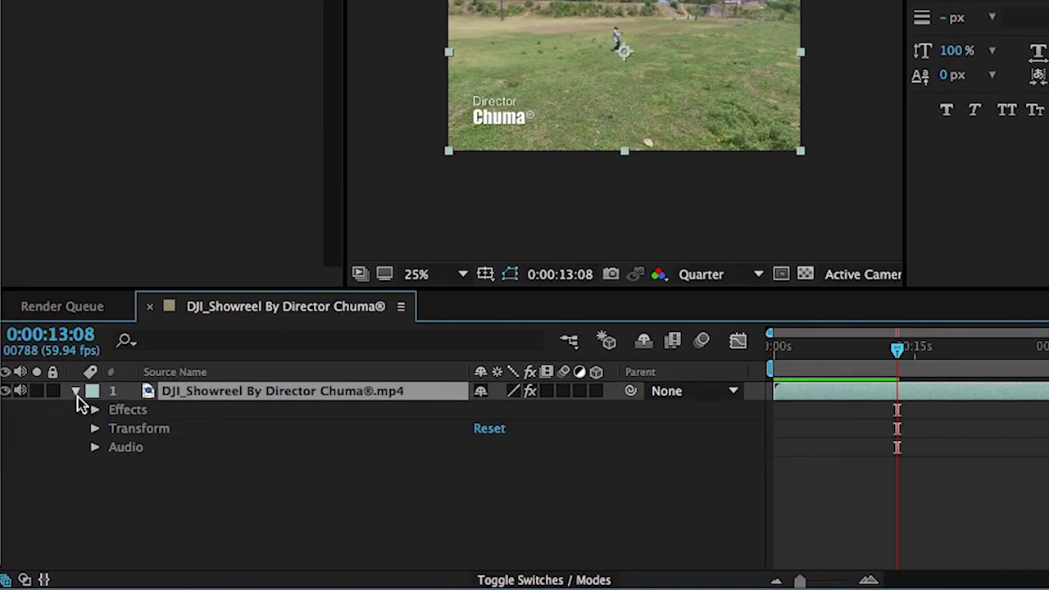
click(94, 448)
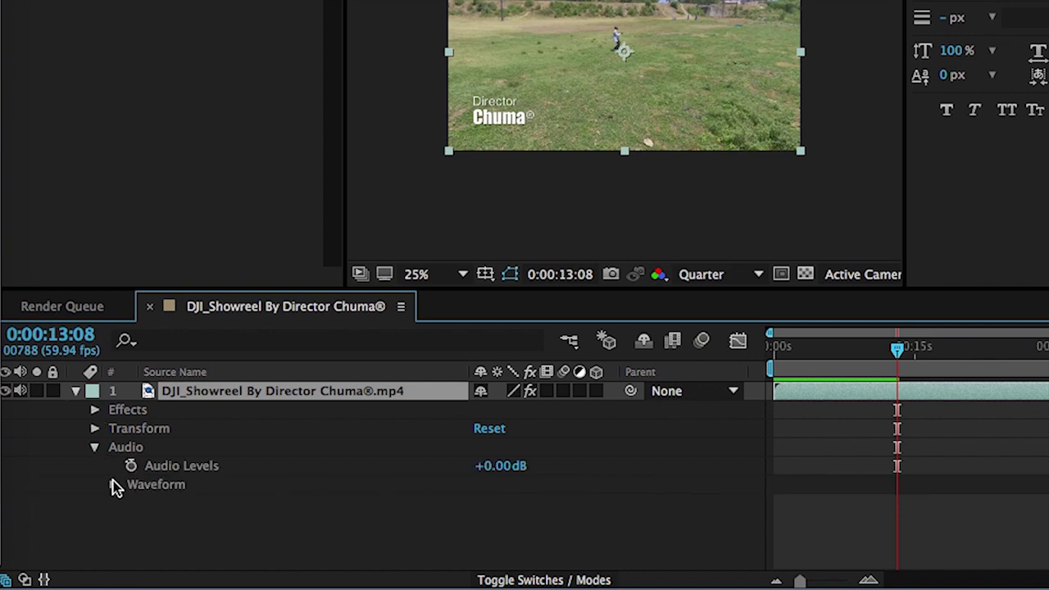
click(114, 486)
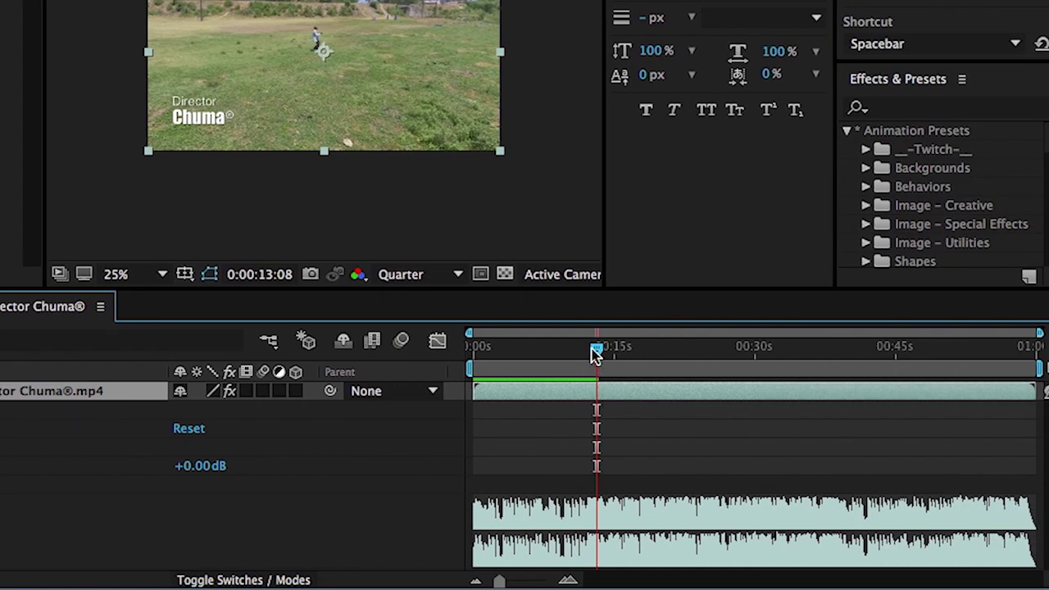
- Narrow the timeline view to about 10 to 17 seconds and set the current time to the waveform beat at 0:00:12:11
drag(603, 361, 602, 370)
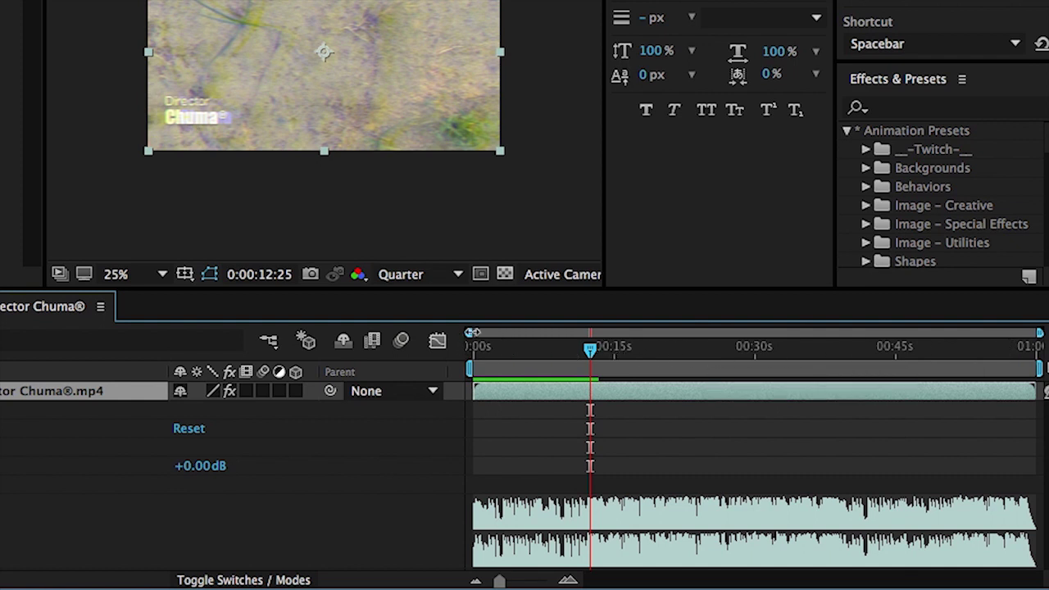
drag(472, 332, 563, 332)
drag(1039, 332, 645, 351)
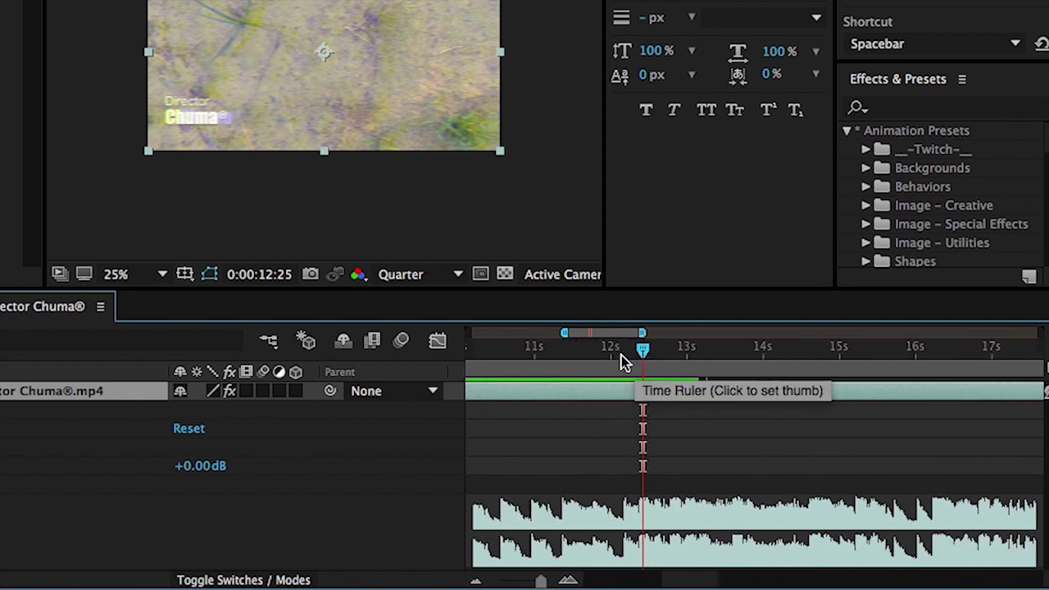
click(621, 355)
drag(623, 361, 620, 356)
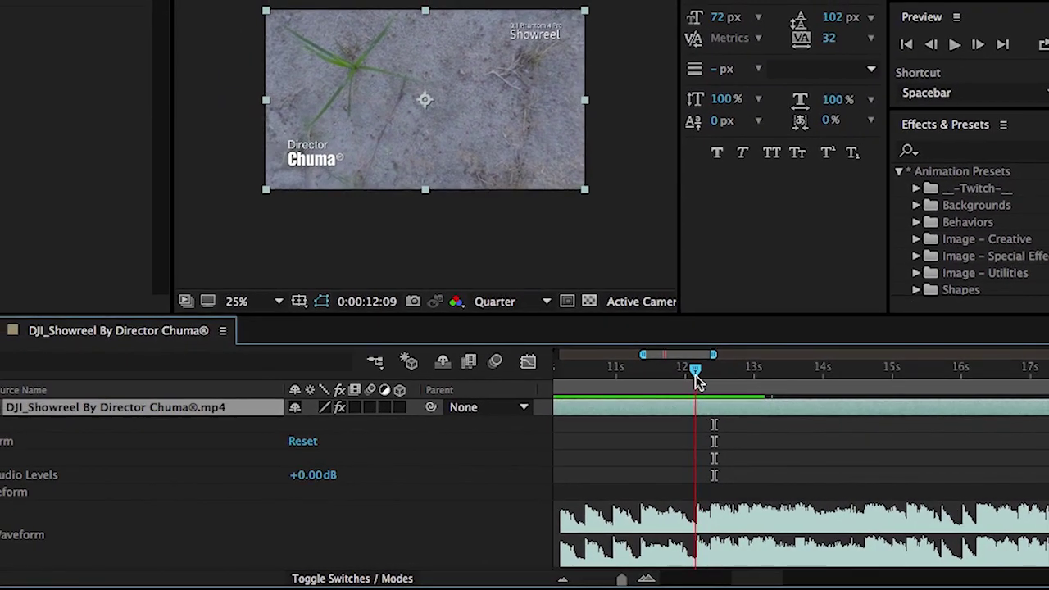
drag(697, 381, 699, 381)
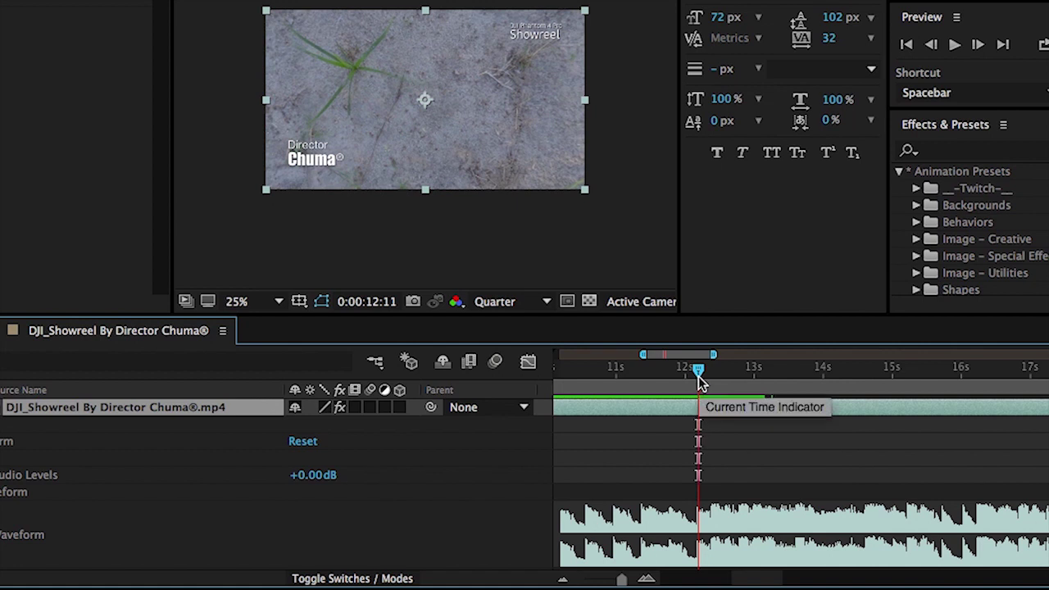
mouse_move(699, 377)
mouse_down()
mouse_move(722, 382)
mouse_move(698, 390)
mouse_up()
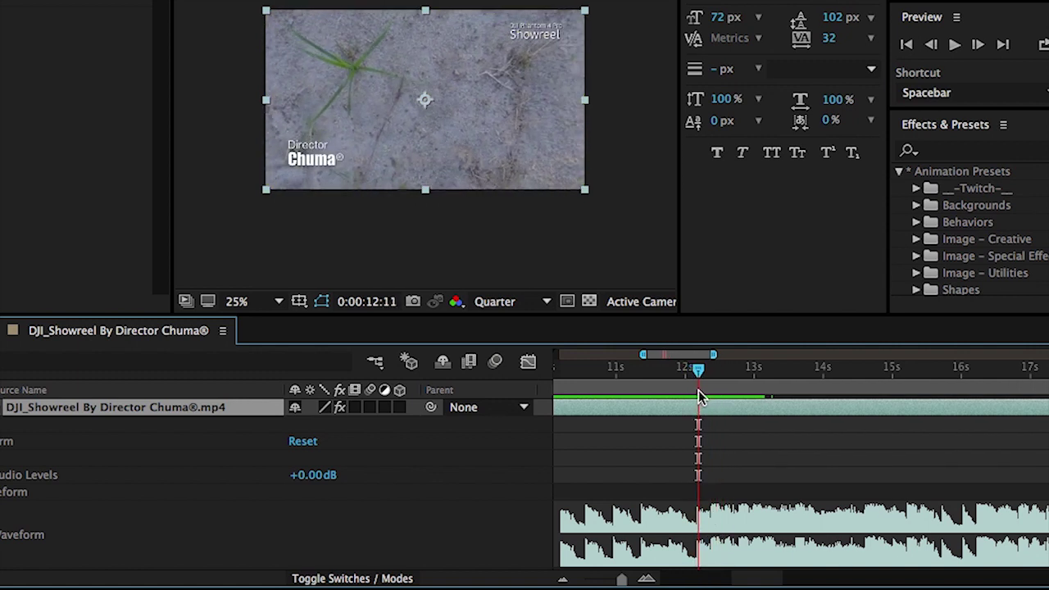
drag(698, 378, 699, 411)
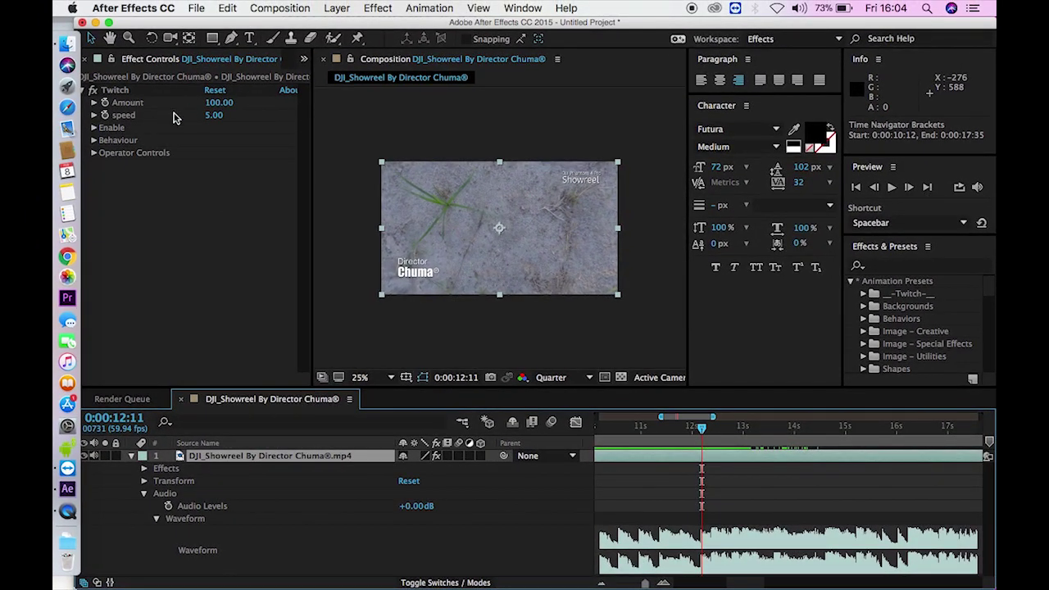
- Widen the Effect Controls panel and start keyframing the Twitch effect's Amount at 0:00:12:11
drag(311, 123, 358, 128)
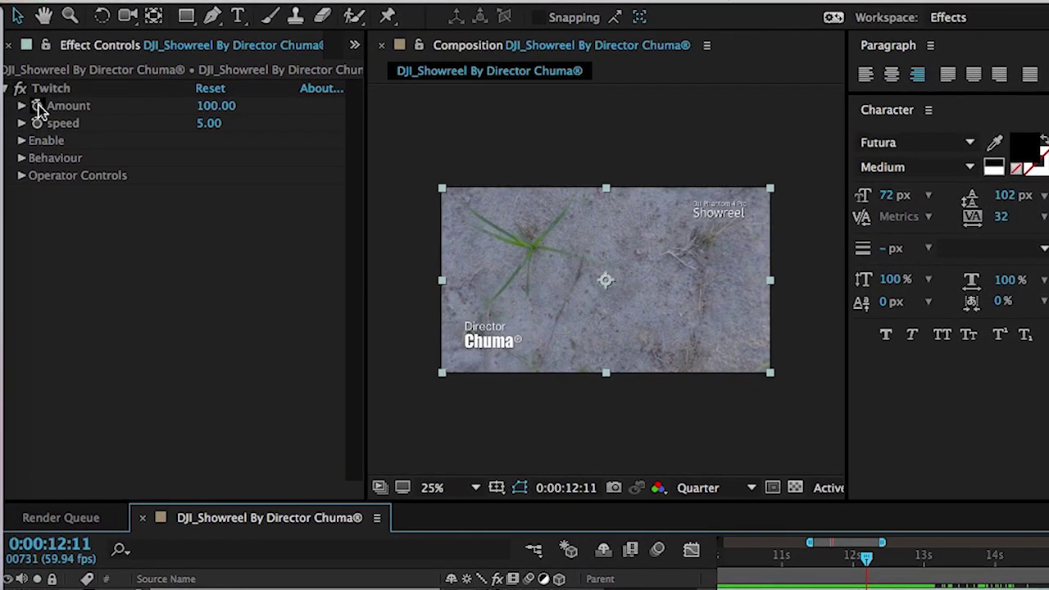
click(37, 106)
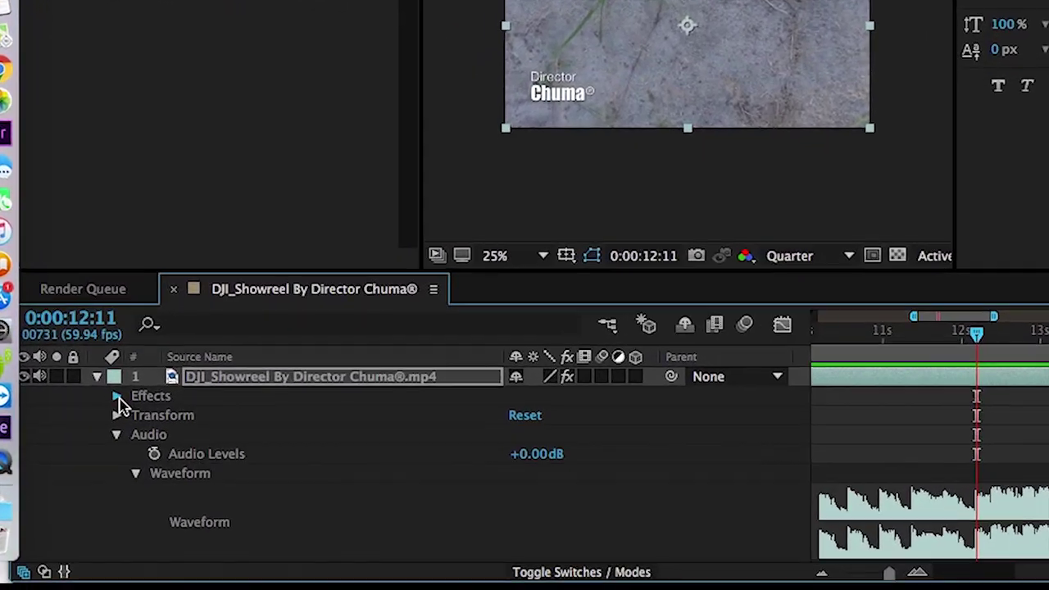
- Collapse the footage layer's Audio properties and expand Effects down to the Twitch parameters in the timeline
click(117, 397)
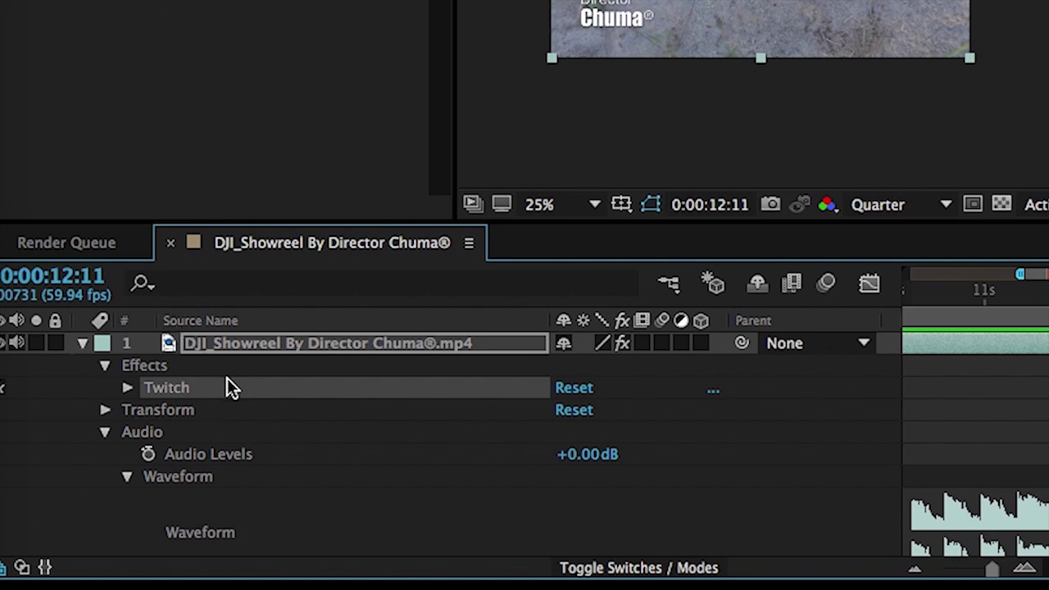
click(297, 343)
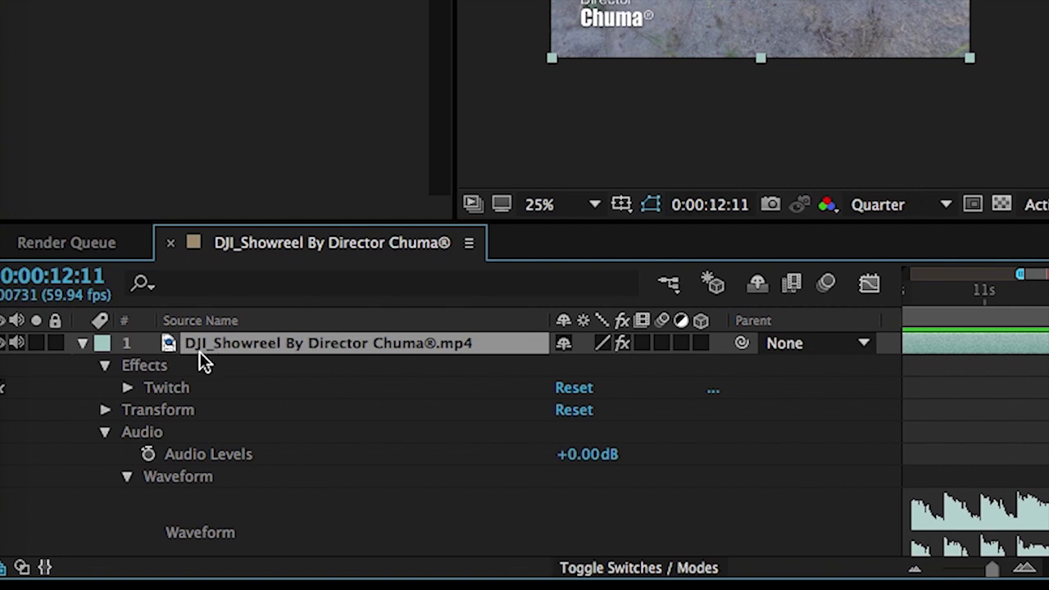
click(83, 343)
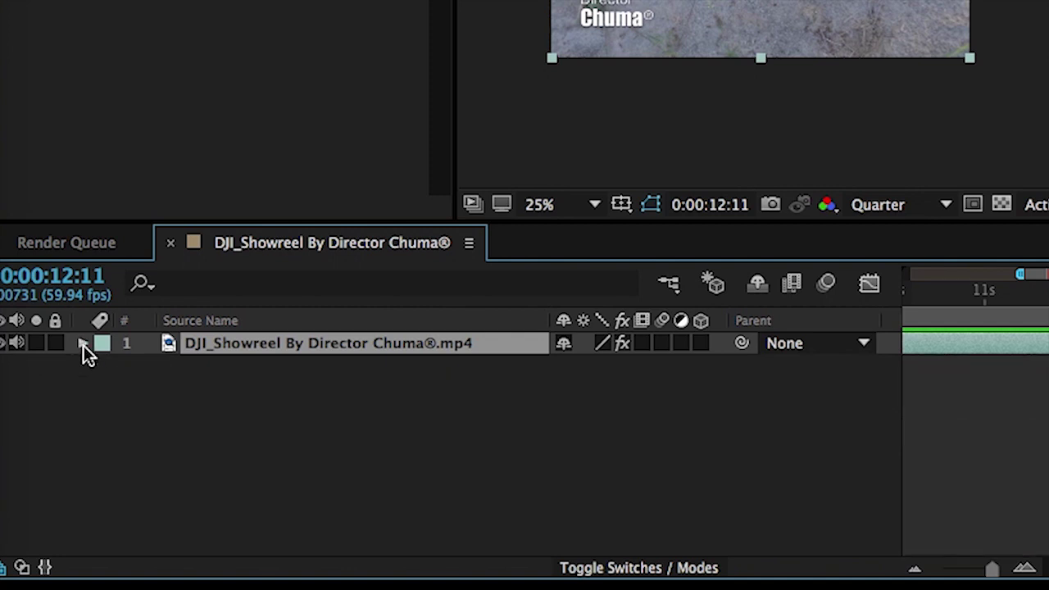
click(83, 344)
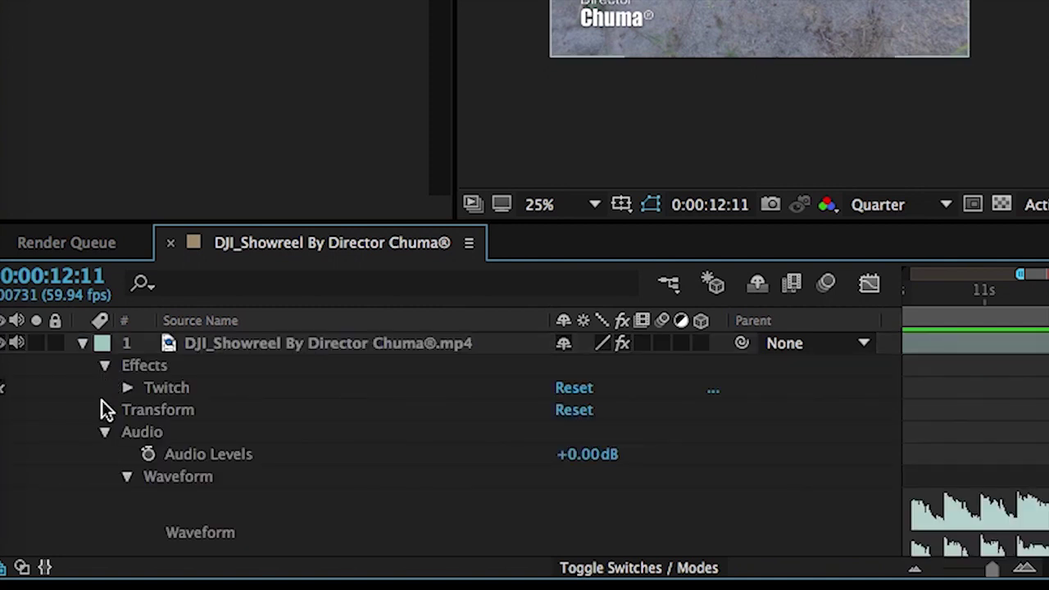
click(105, 365)
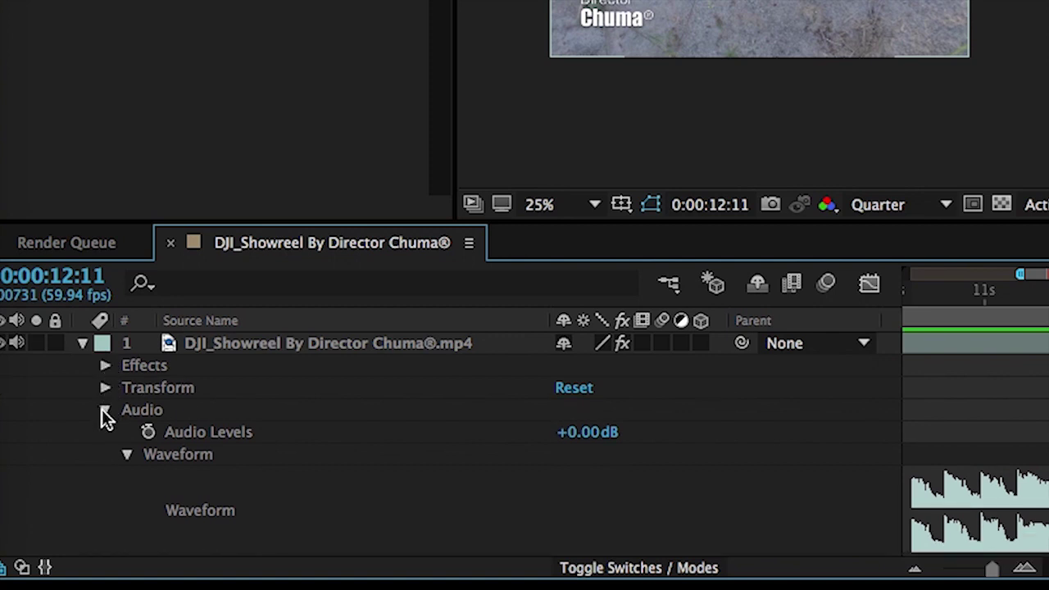
click(103, 409)
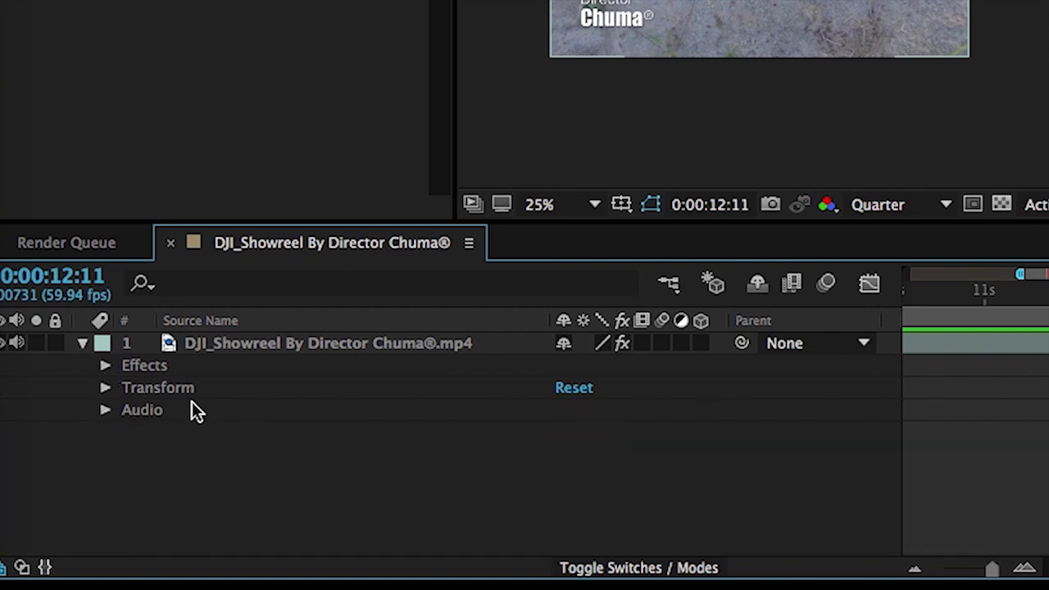
click(106, 366)
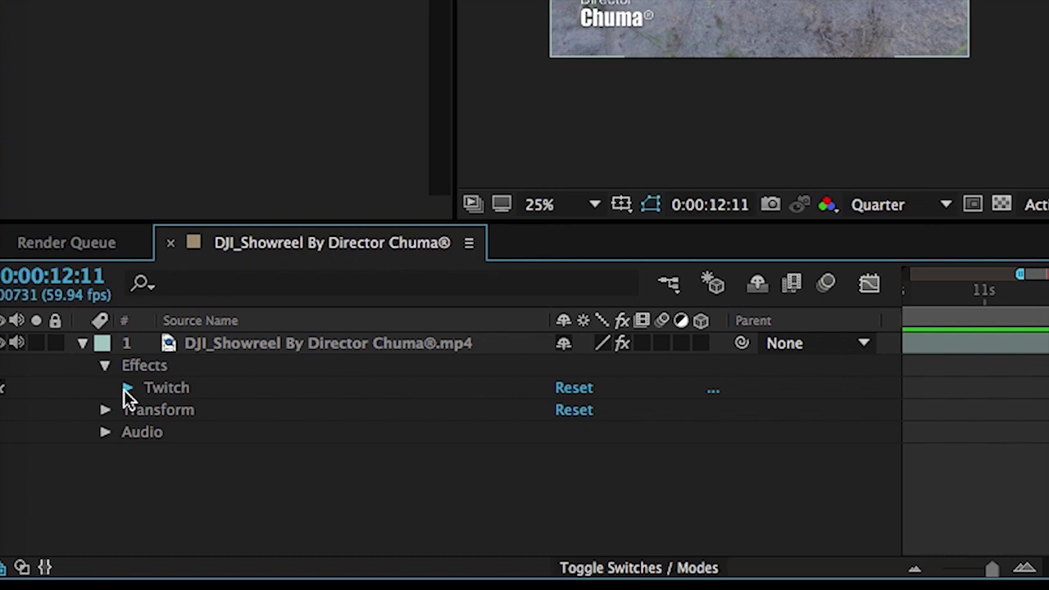
click(126, 388)
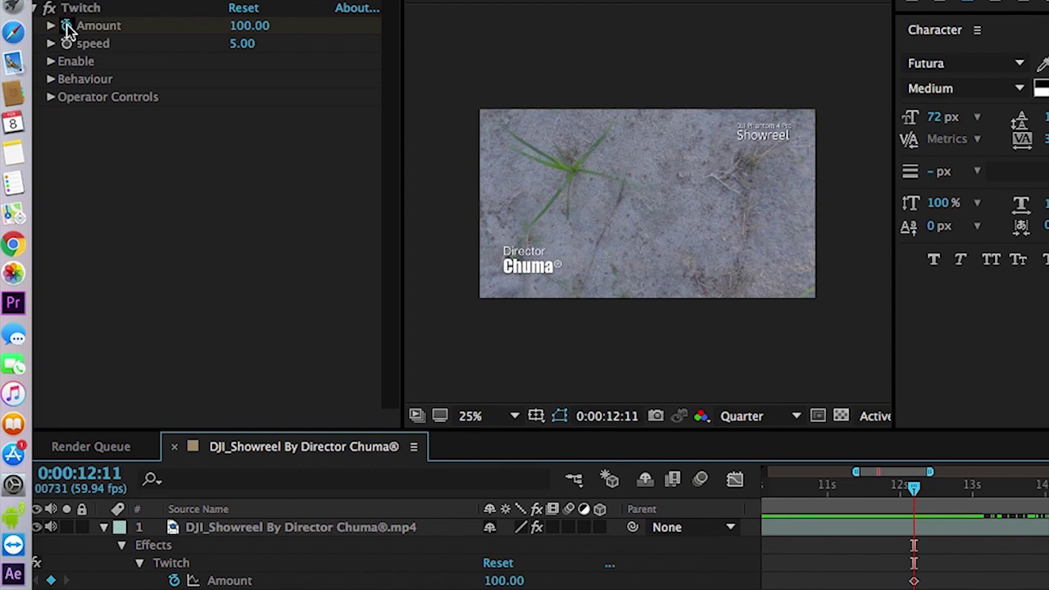
- Restart the Twitch Amount keyframing and place three keyframes, at 0:00:12:00, 0:00:12:11 and 0:00:12:26
click(68, 27)
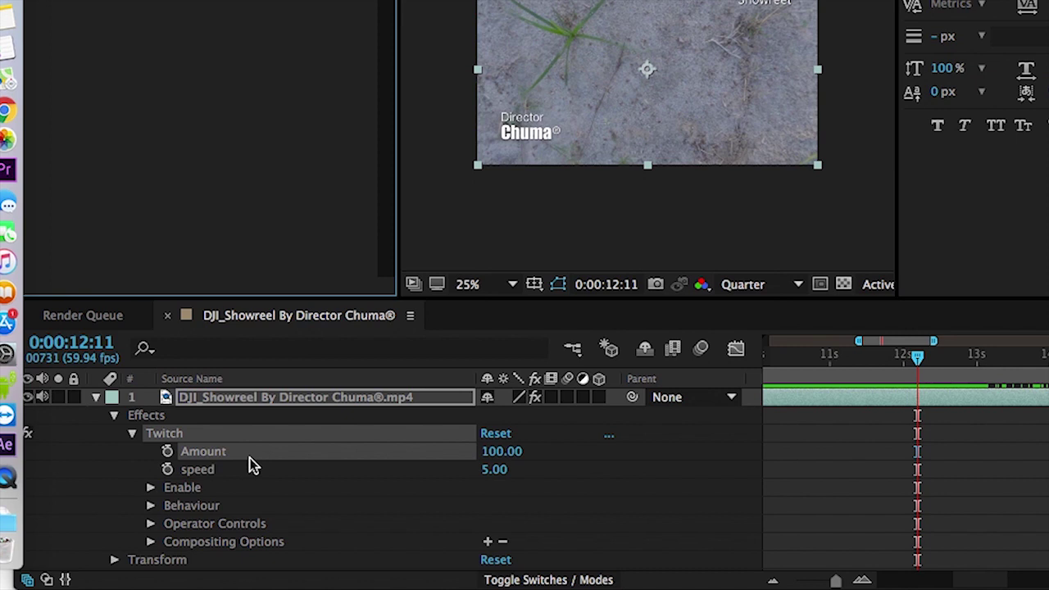
click(168, 453)
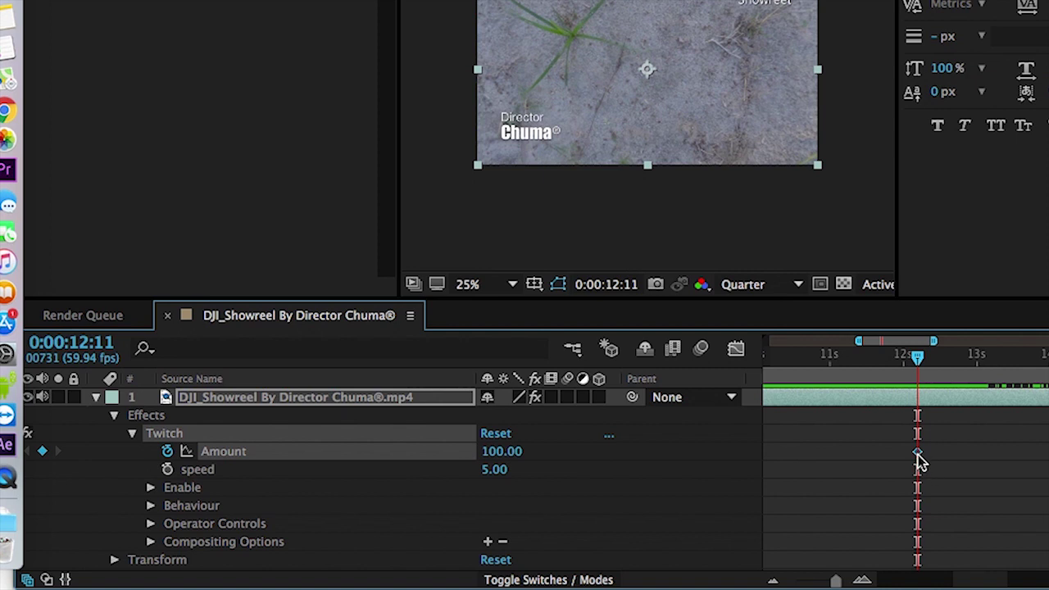
mouse_move(918, 462)
drag(919, 461, 938, 460)
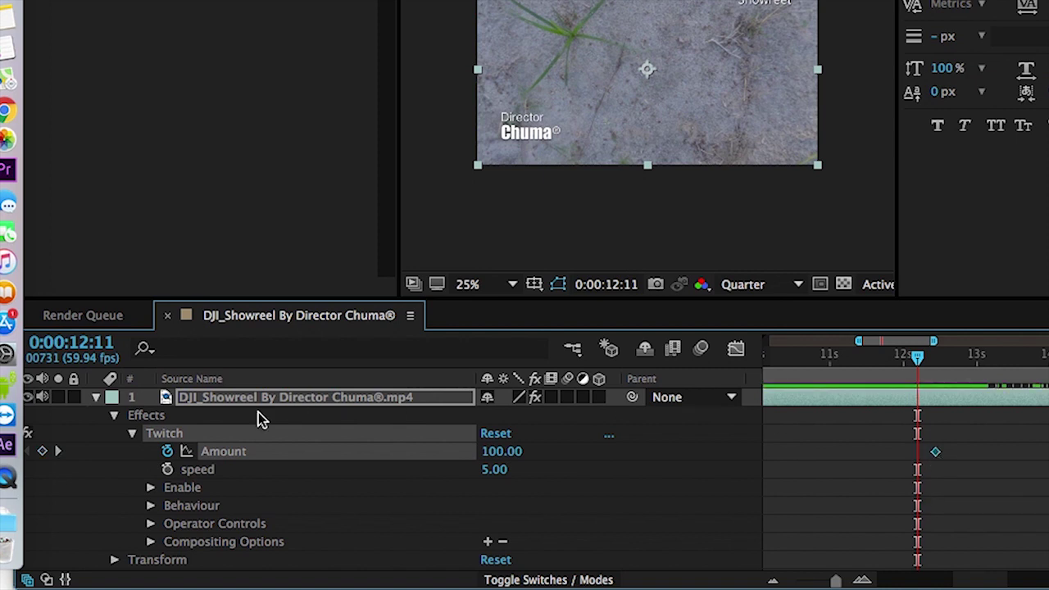
click(43, 451)
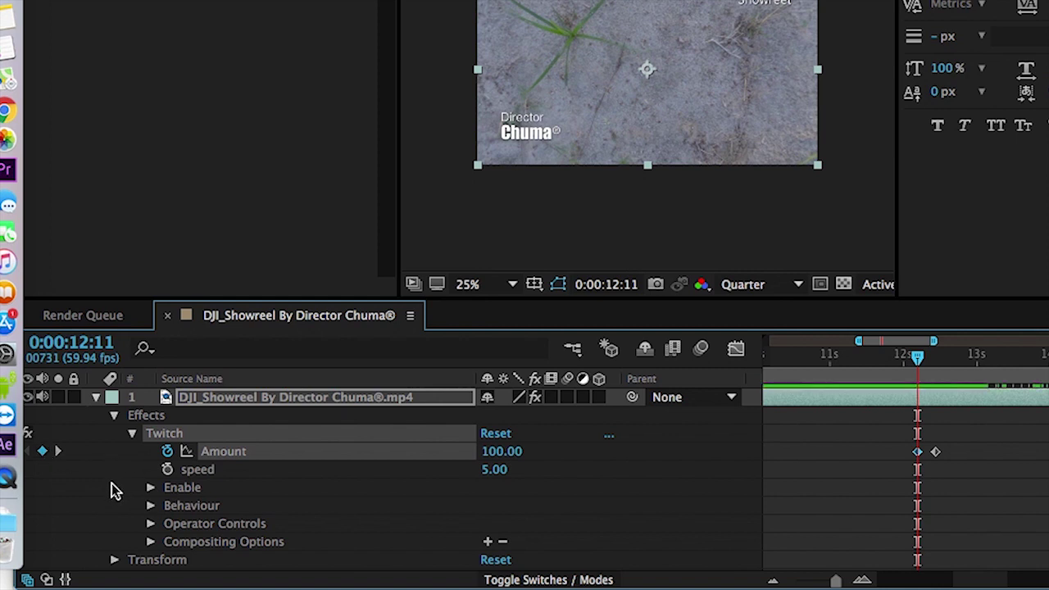
drag(914, 453, 901, 455)
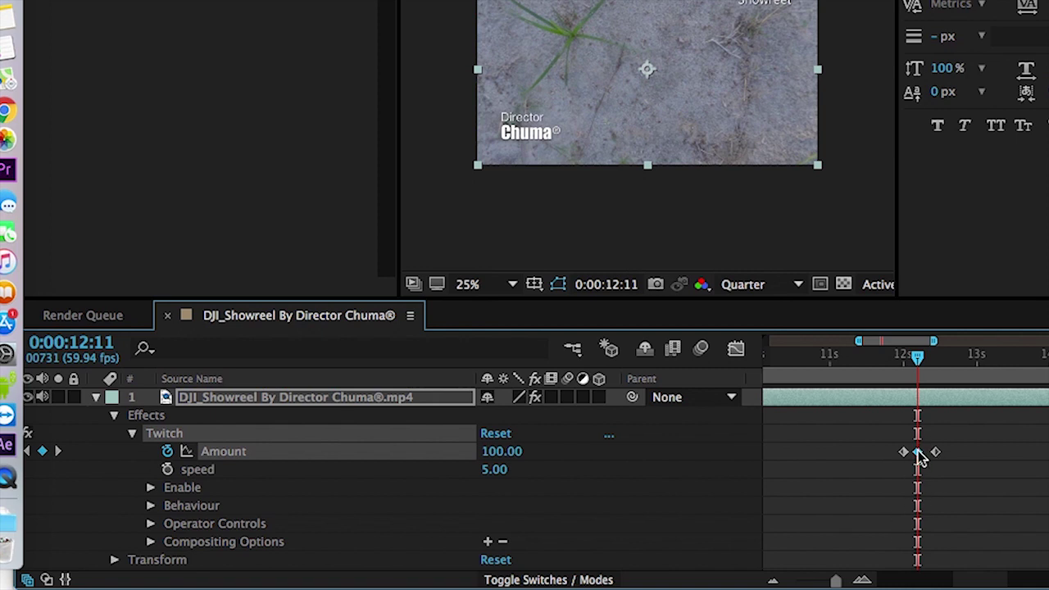
- Set the Twitch Amount to 0 at the first keyframe, 0:00:12:00
mouse_move(922, 459)
click(31, 451)
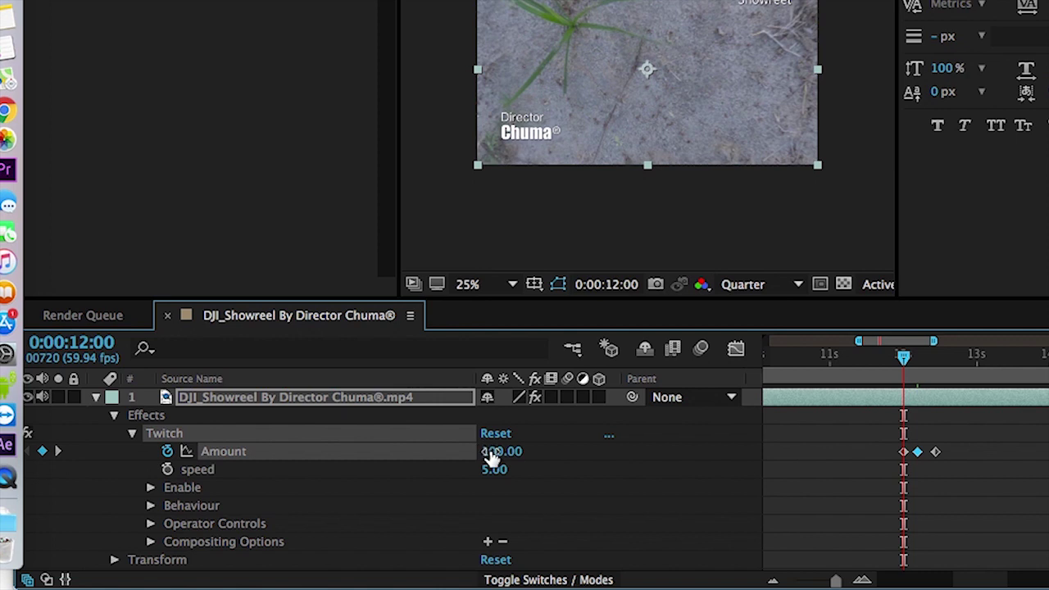
drag(492, 452, 336, 453)
- Preview the keyframed section, then scrub closely through the Amount keyframes from 0:00:11:59 to 0:00:12:22
drag(870, 363, 941, 377)
key(space)
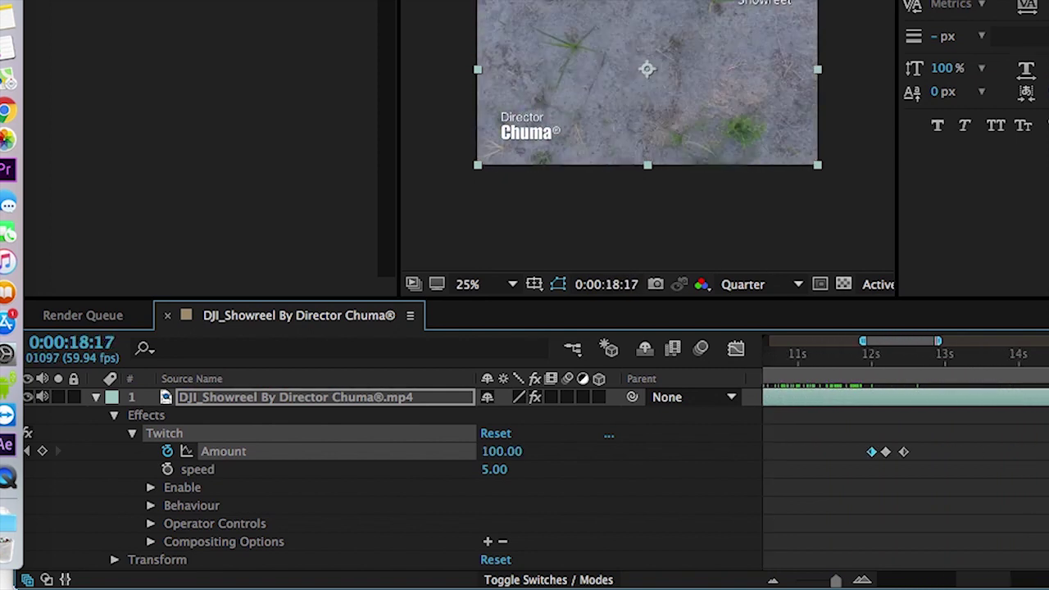
mouse_move(1034, 430)
mouse_down()
mouse_move(779, 452)
mouse_move(993, 432)
mouse_move(952, 439)
mouse_move(1030, 442)
mouse_move(1022, 444)
mouse_up()
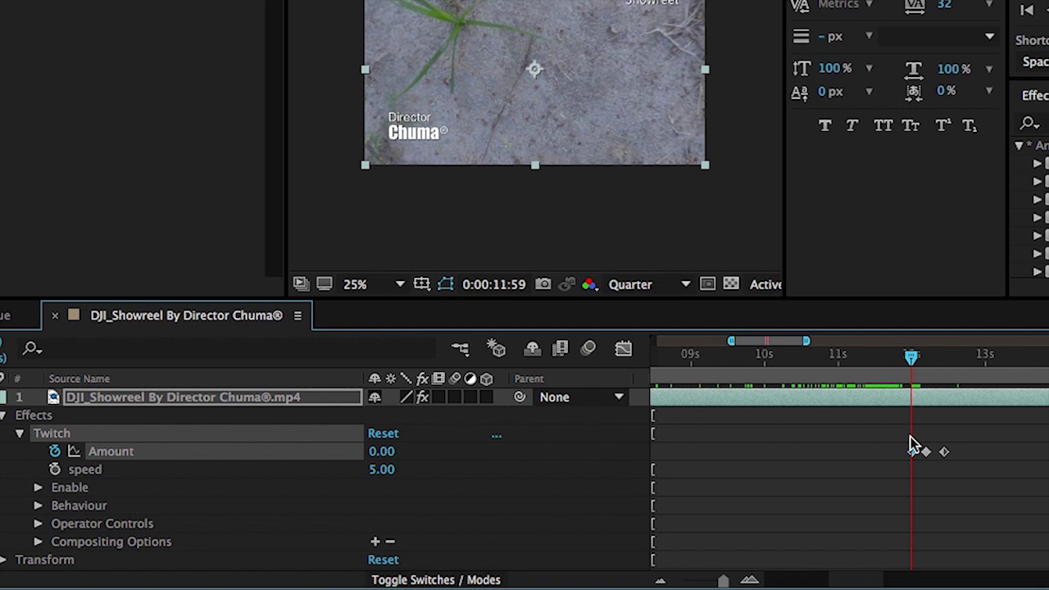
click(914, 445)
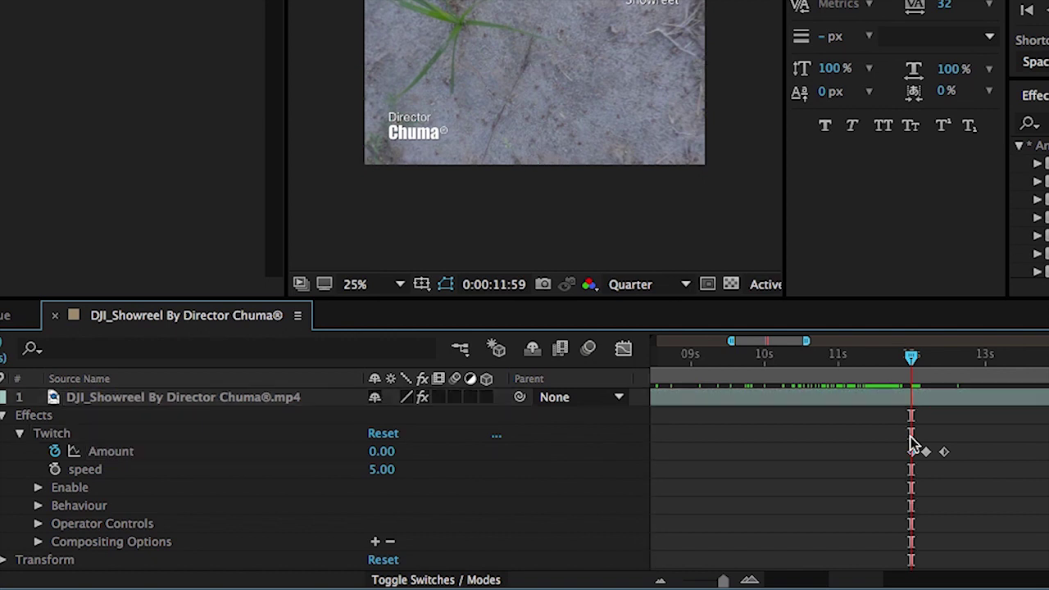
key(equal)
key(equal)
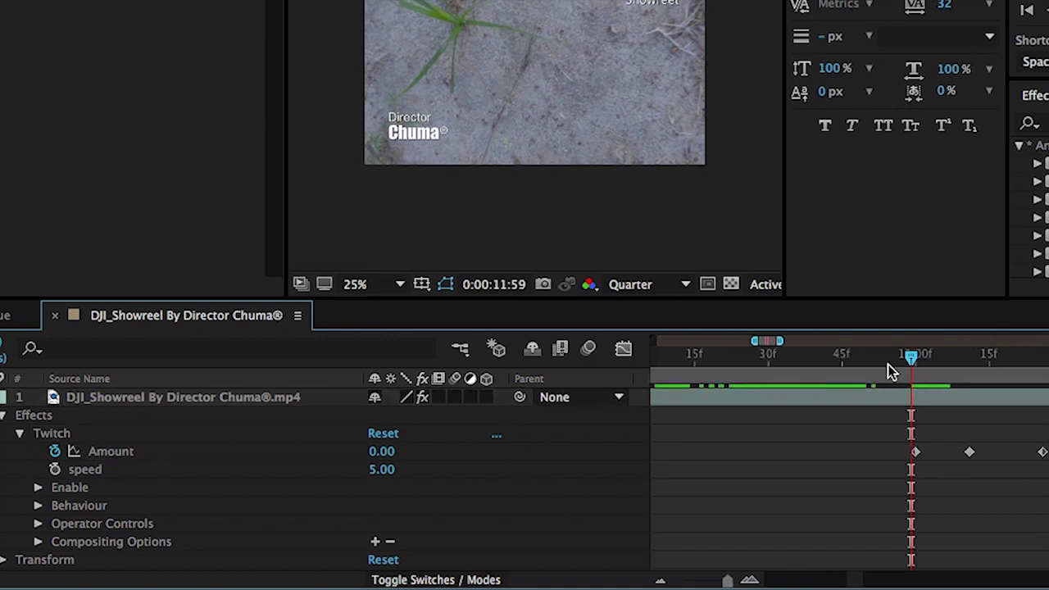
drag(912, 360, 924, 365)
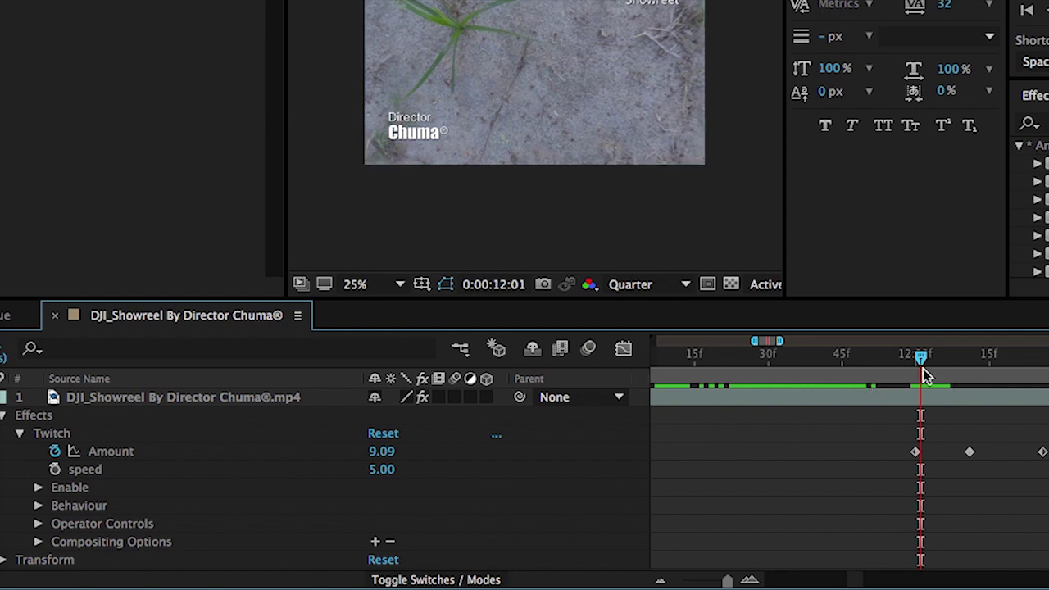
drag(923, 366, 971, 363)
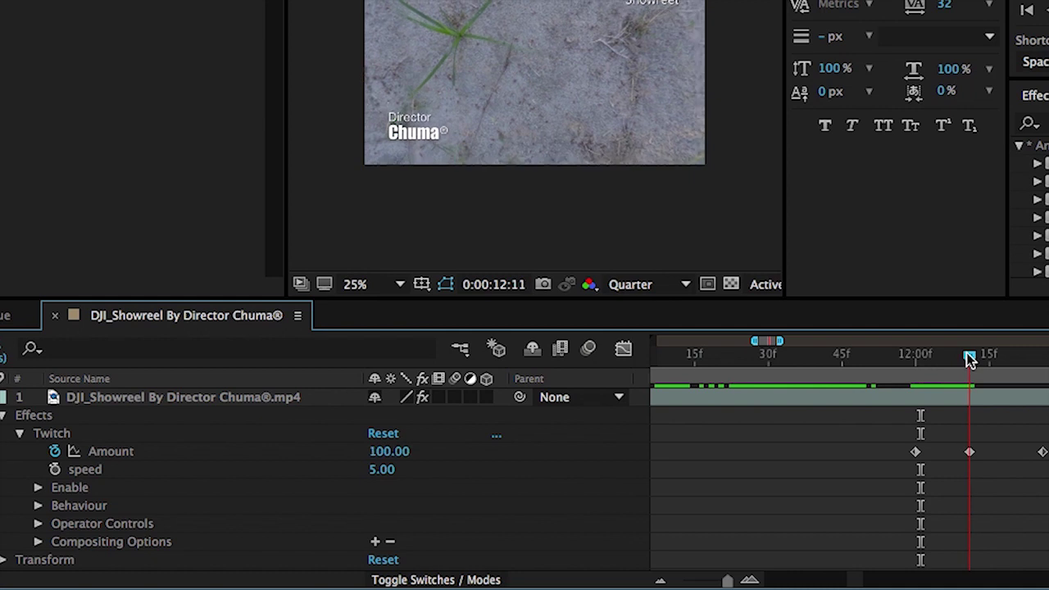
drag(969, 360, 1024, 365)
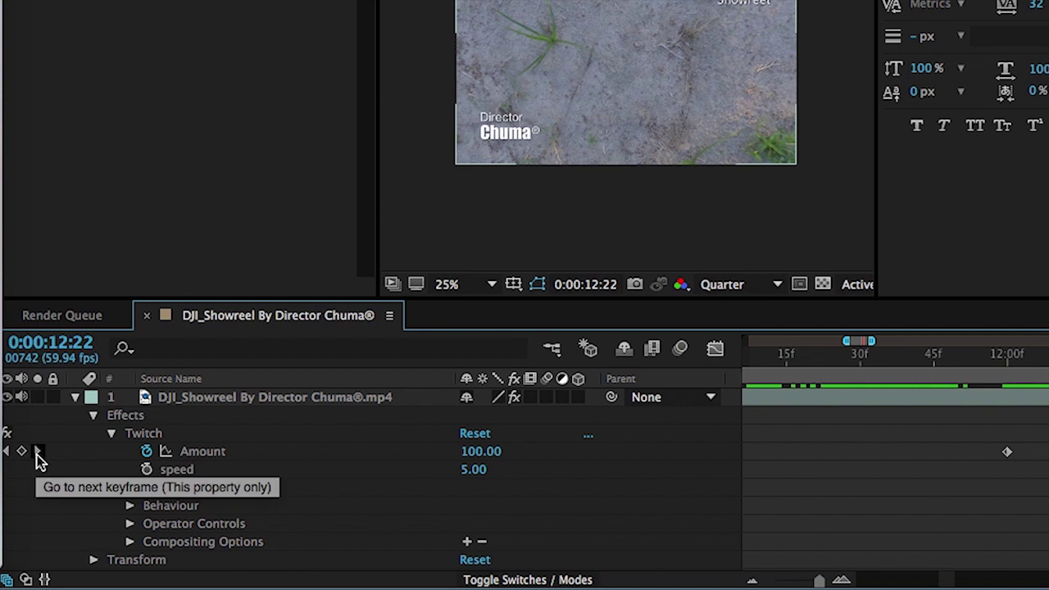
- Set the Twitch Amount to 0 at the 0:00:12:26 keyframe and raise it above 100 at the 0:00:12:11 keyframe
click(37, 453)
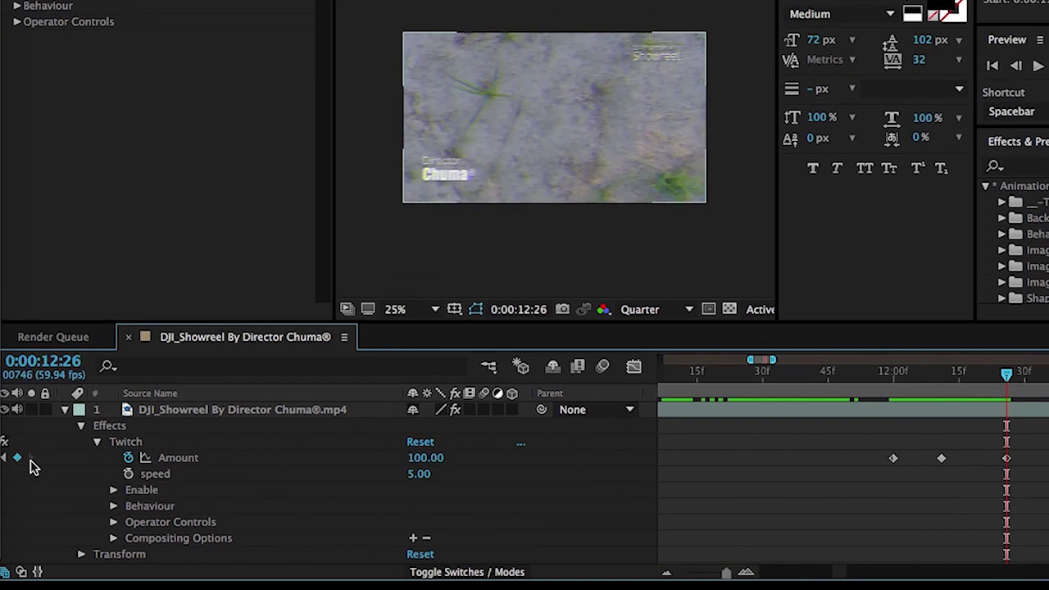
drag(418, 458, 202, 465)
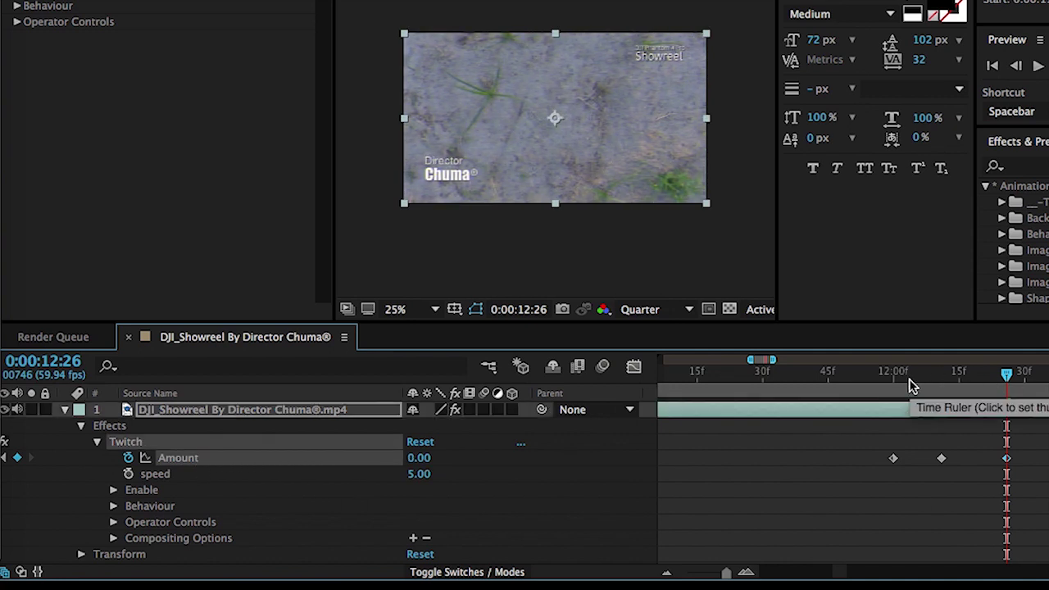
click(893, 459)
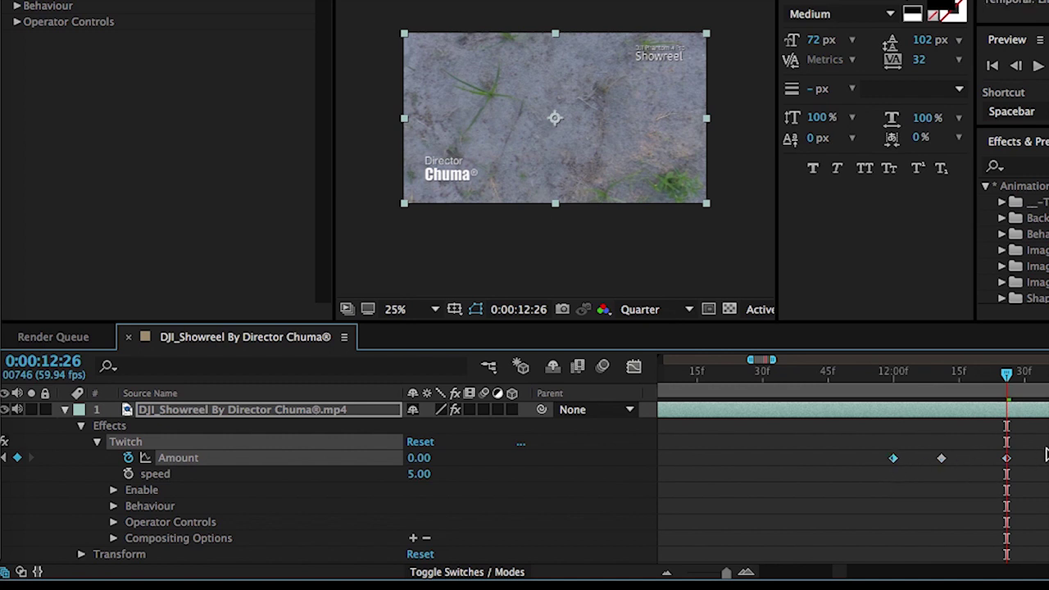
drag(949, 390, 942, 401)
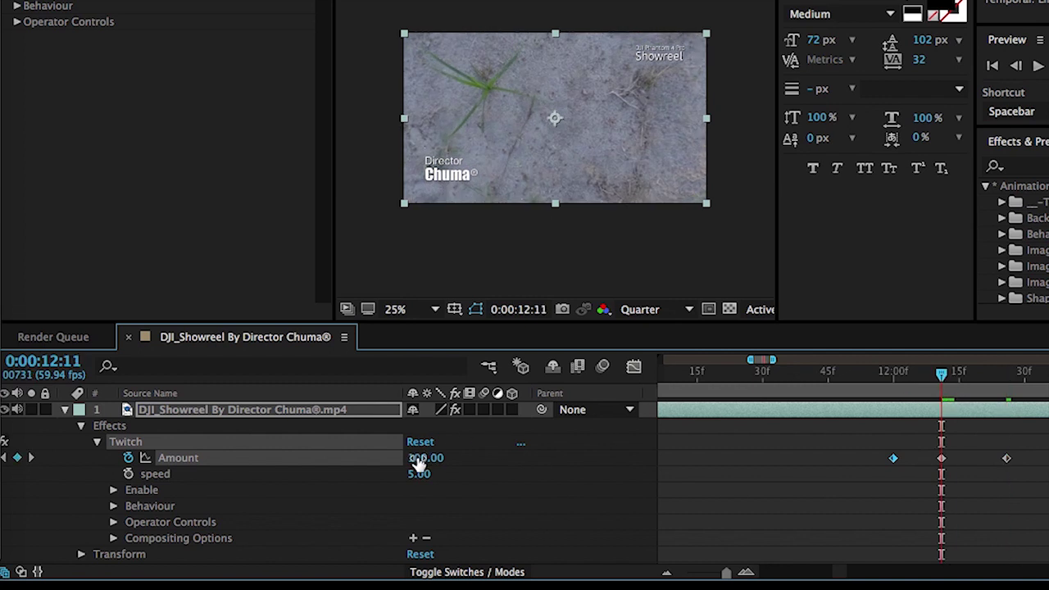
drag(432, 458, 475, 458)
- Preview the twitch from 0:00:11:55 and again from 0:00:11:53, then scrub to 0:00:12:06
click(874, 375)
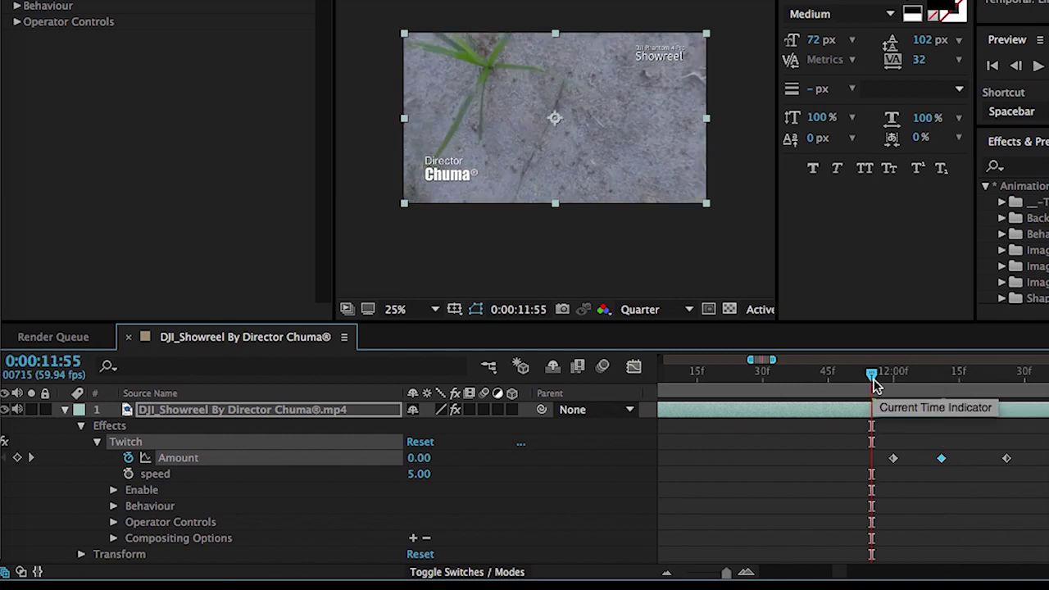
key(space)
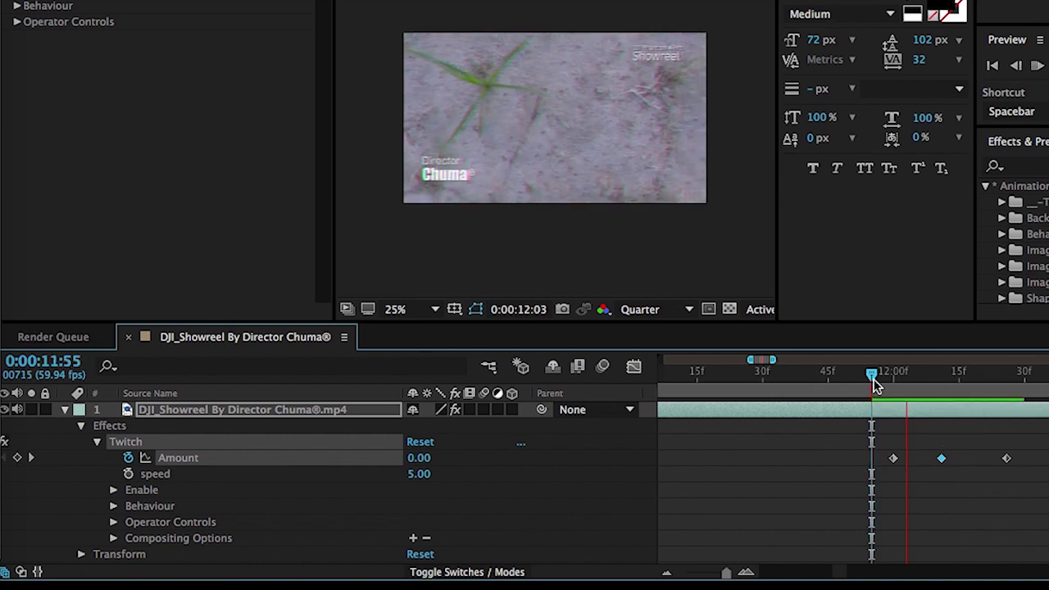
key(space)
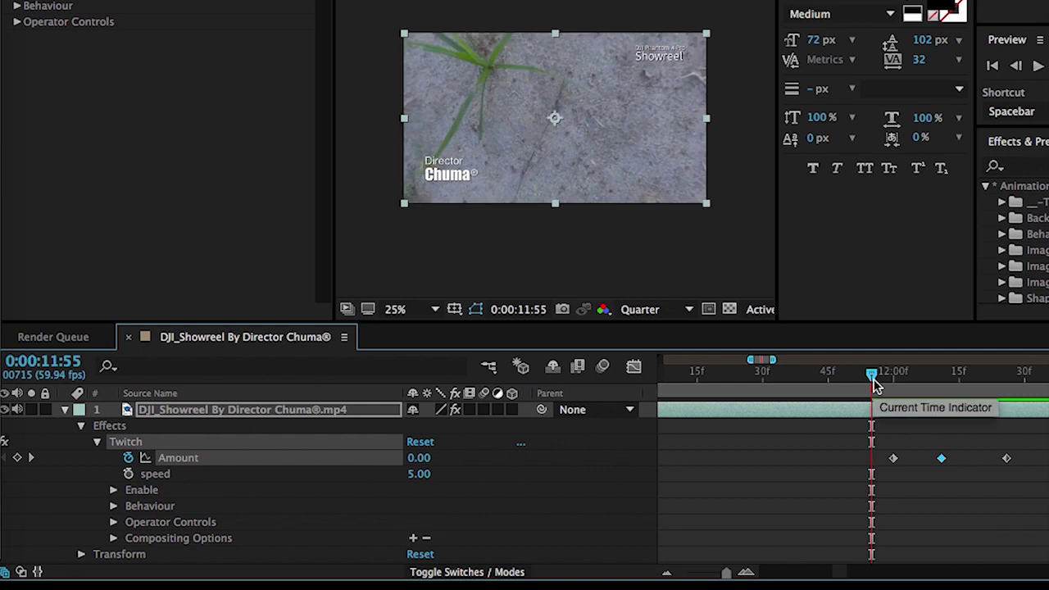
drag(873, 385, 866, 392)
key(space)
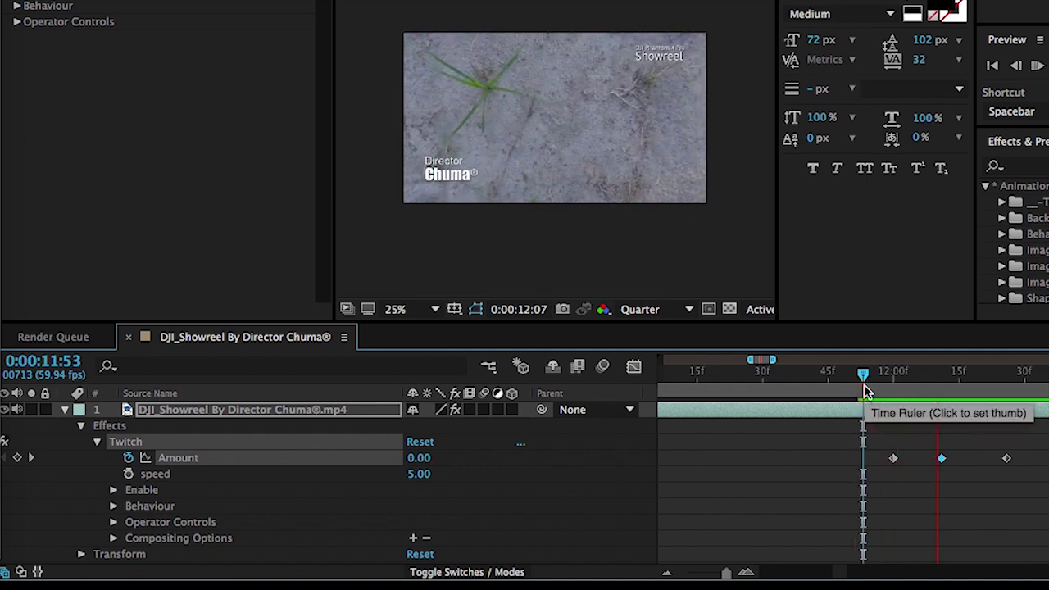
key(space)
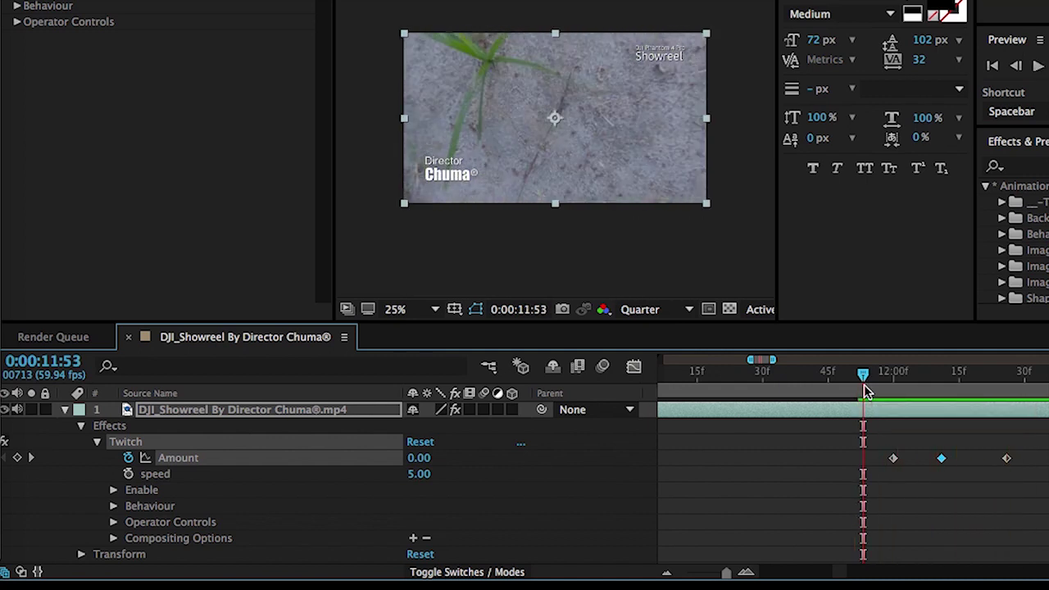
drag(866, 380, 920, 390)
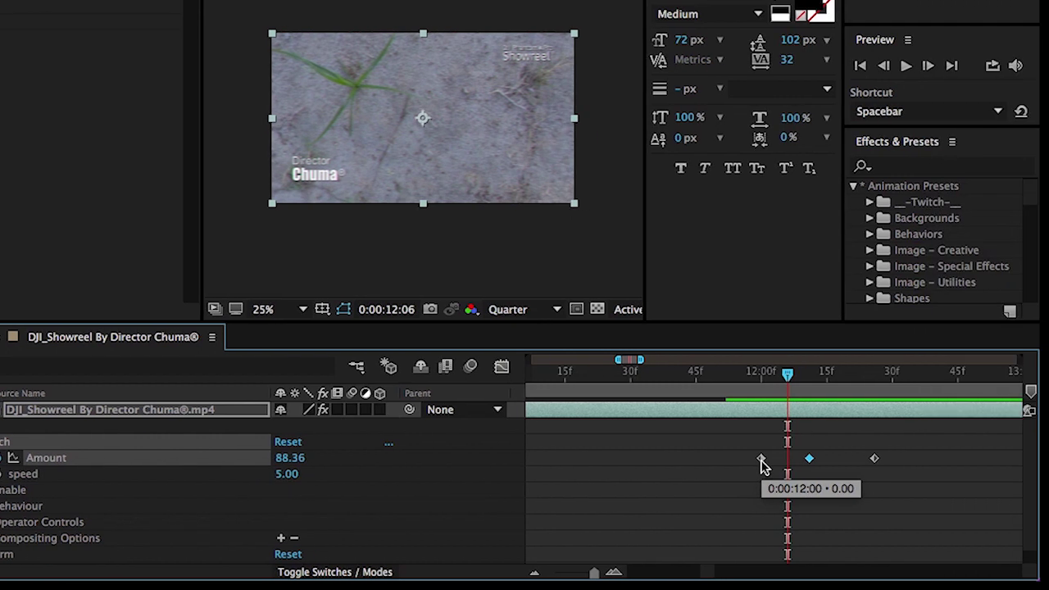
- Spread the outer Amount keyframes to about 0:00:11:48 and 0:00:12:41, and set the current time to 0:00:11:39
drag(762, 465, 709, 470)
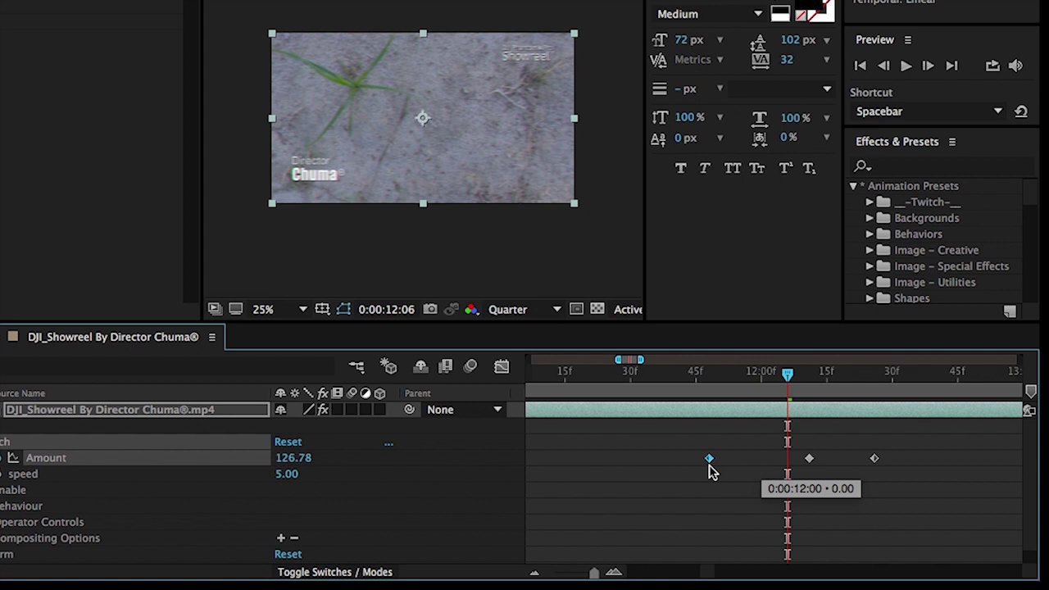
drag(876, 465, 942, 468)
click(670, 376)
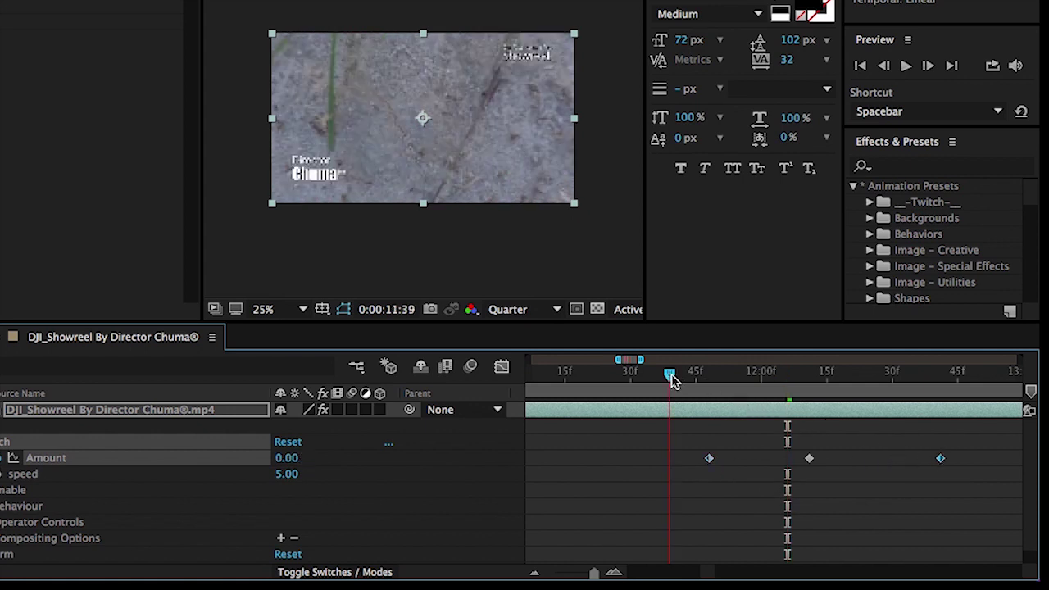
- Preview the respaced twitch twice from 0:00:11:39
key(space)
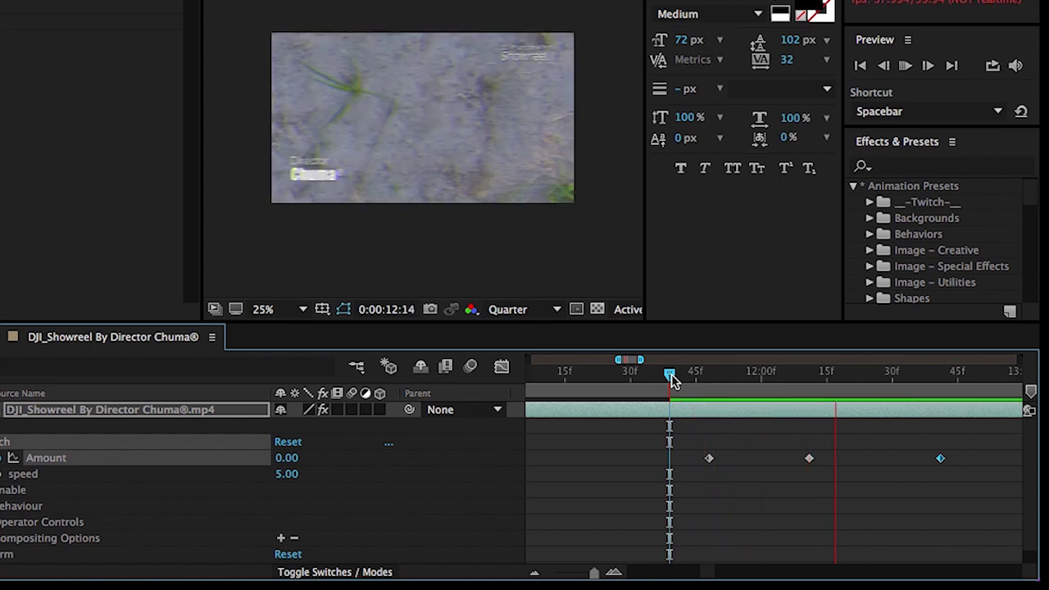
key(space)
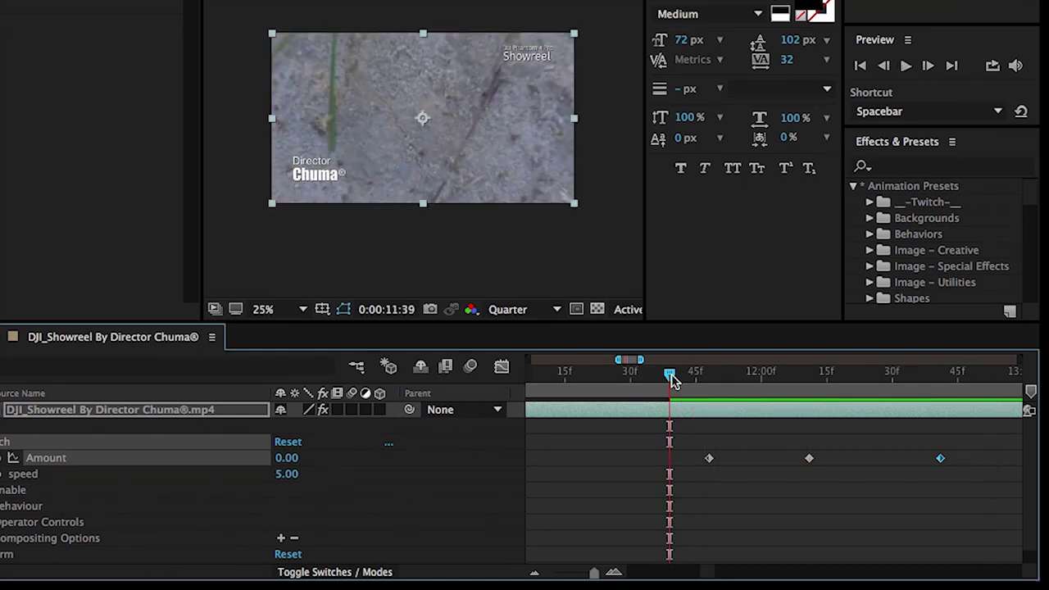
key(space)
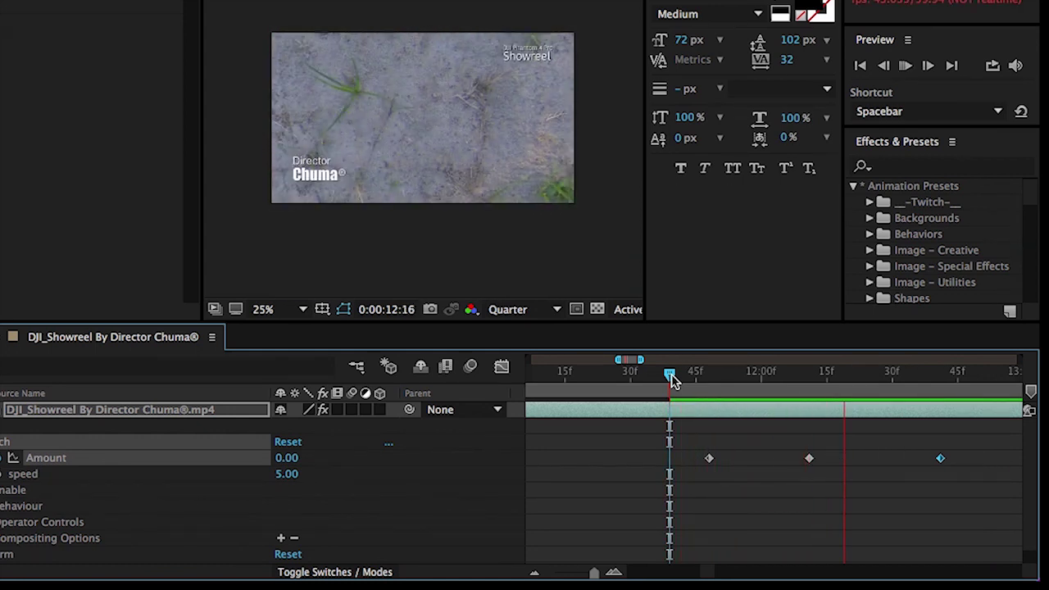
key(space)
- Copy the three Amount keyframes, paste them at 0:00:13:02, and shift the copies so they start at about 0:00:14:40
scroll(671, 384, down, 5)
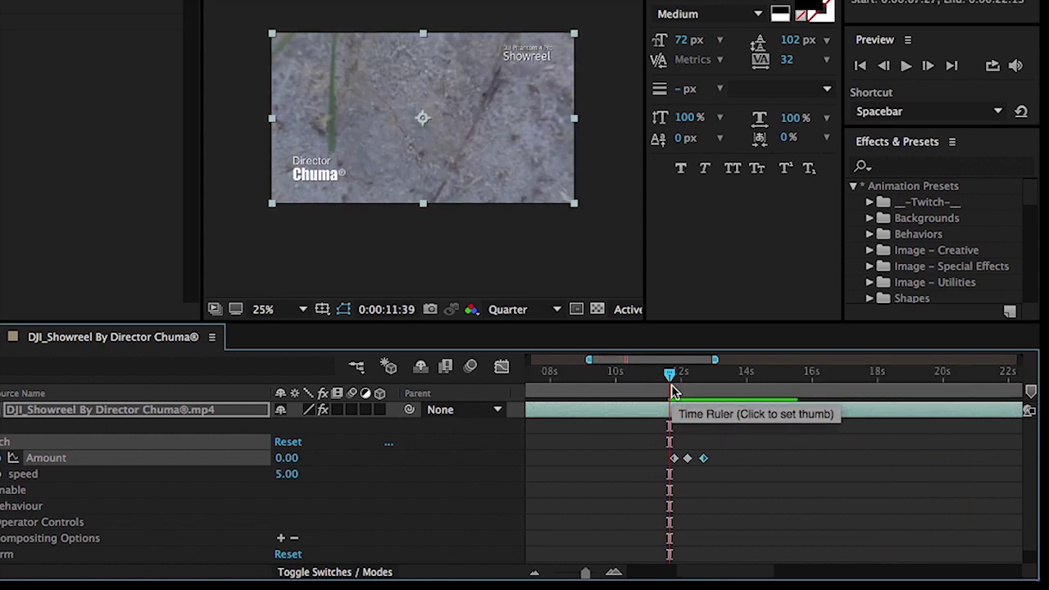
drag(670, 386, 709, 388)
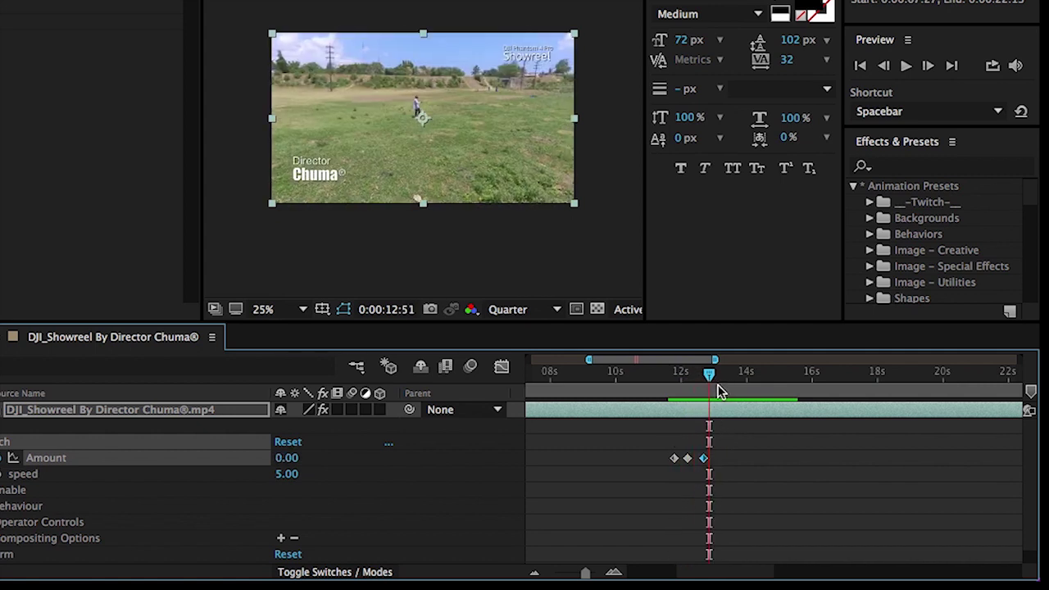
mouse_move(710, 373)
mouse_down()
mouse_move(753, 377)
mouse_move(698, 386)
mouse_move(717, 383)
mouse_up()
drag(733, 467, 647, 450)
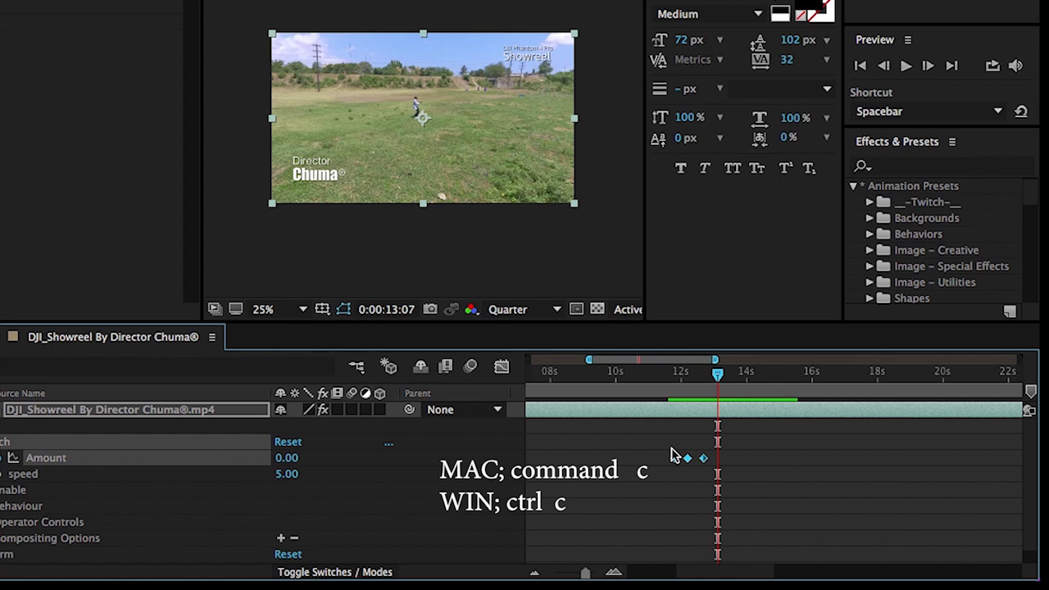
drag(719, 379, 718, 382)
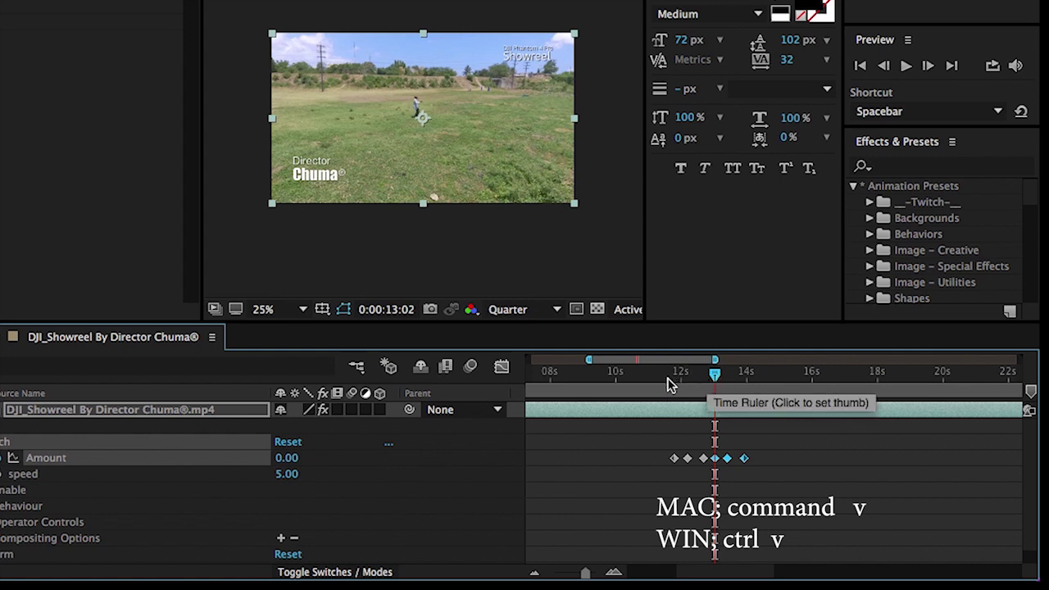
drag(744, 461, 799, 463)
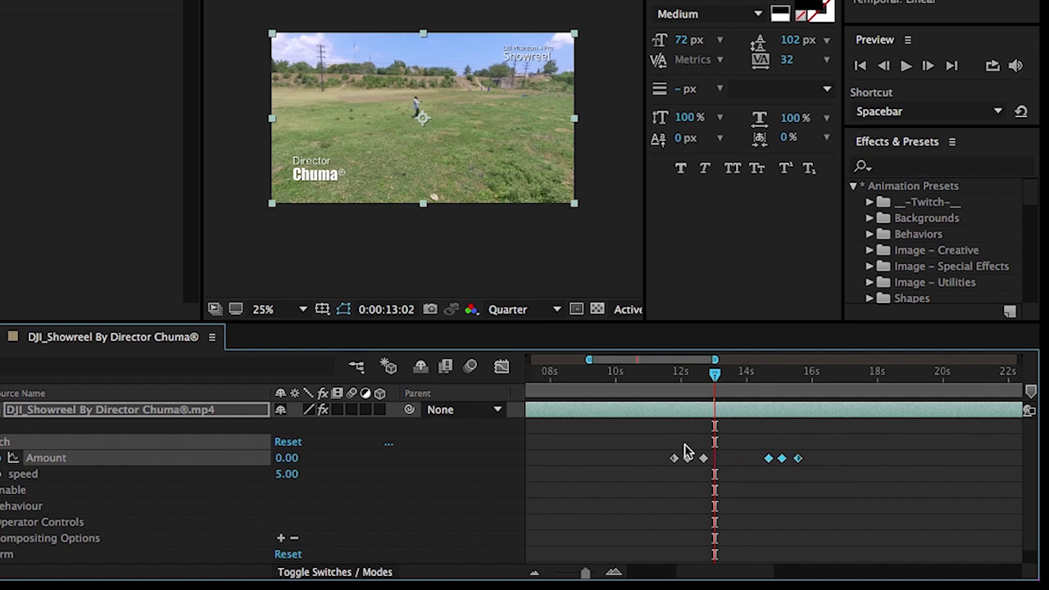
- Preview both twitches from just before 0:00:12:00, then replay the copied keyframes from 0:00:13:52 and from just before their start
click(674, 385)
key(space)
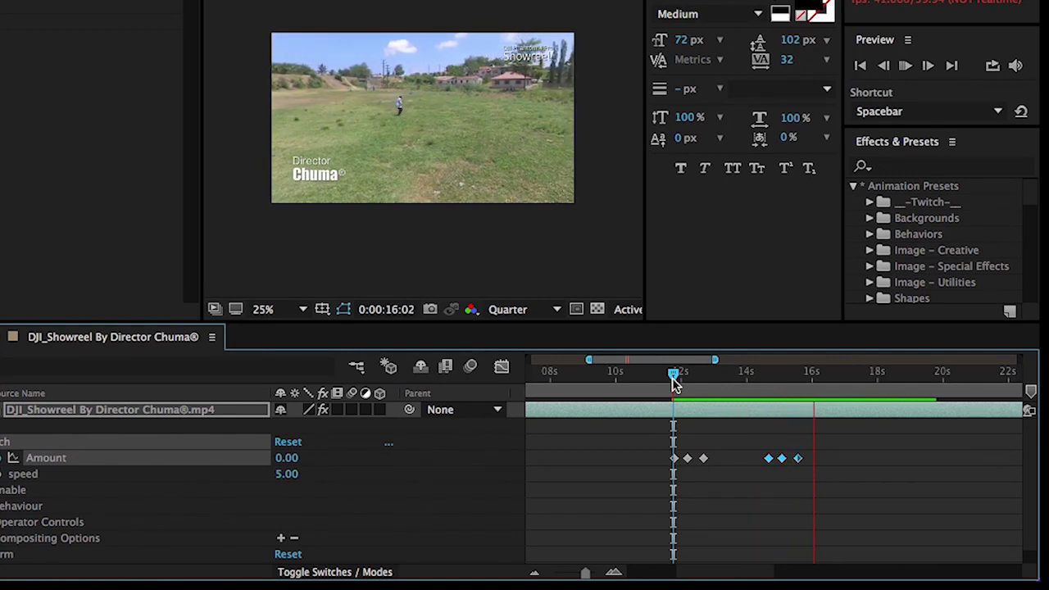
click(742, 375)
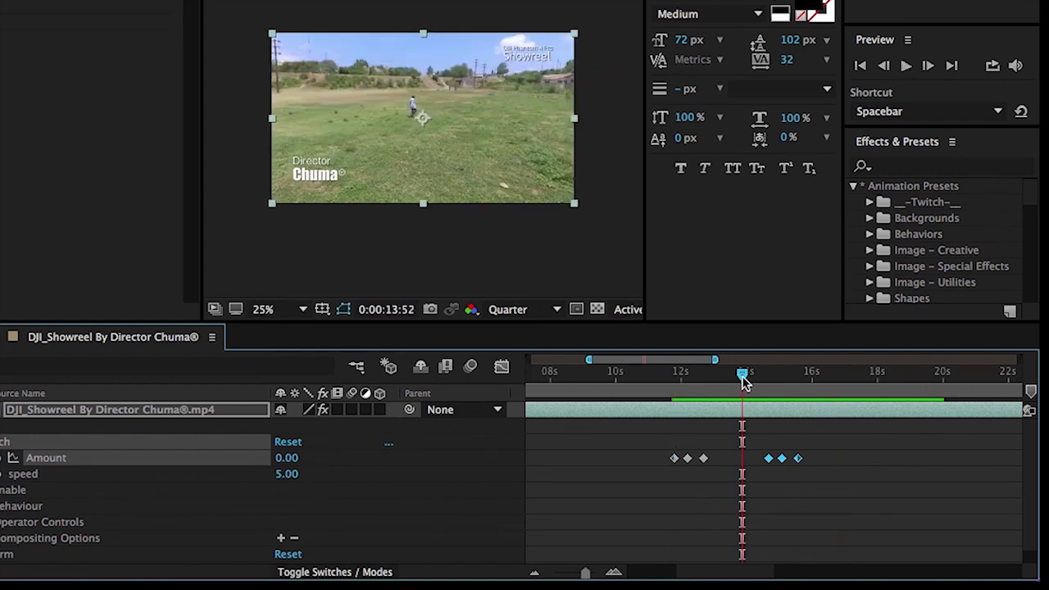
key(space)
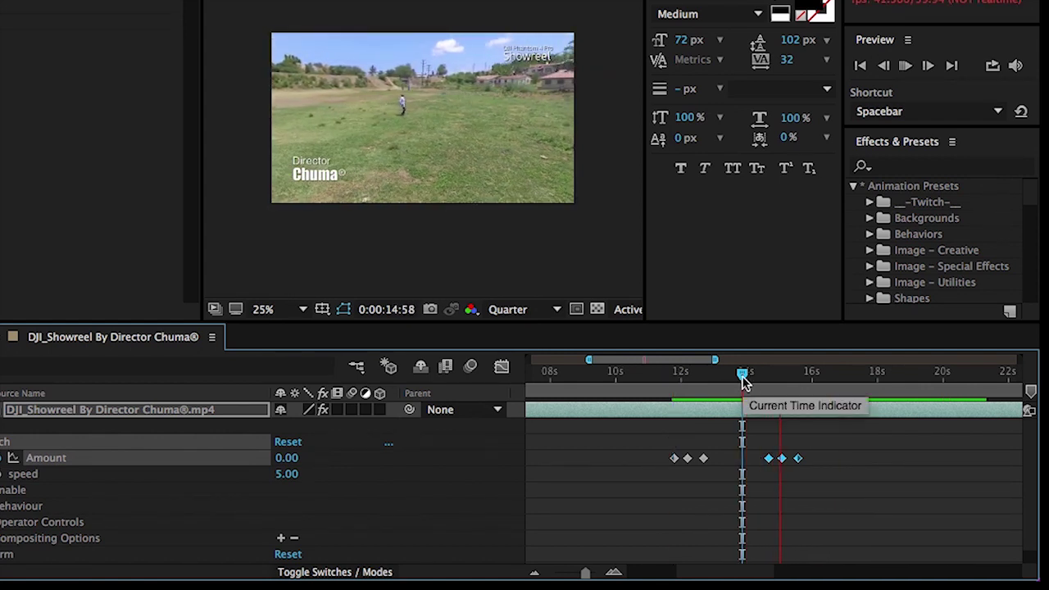
click(776, 375)
drag(776, 388, 797, 385)
mouse_move(774, 385)
mouse_down()
mouse_move(756, 381)
mouse_move(763, 390)
mouse_up()
key(space)
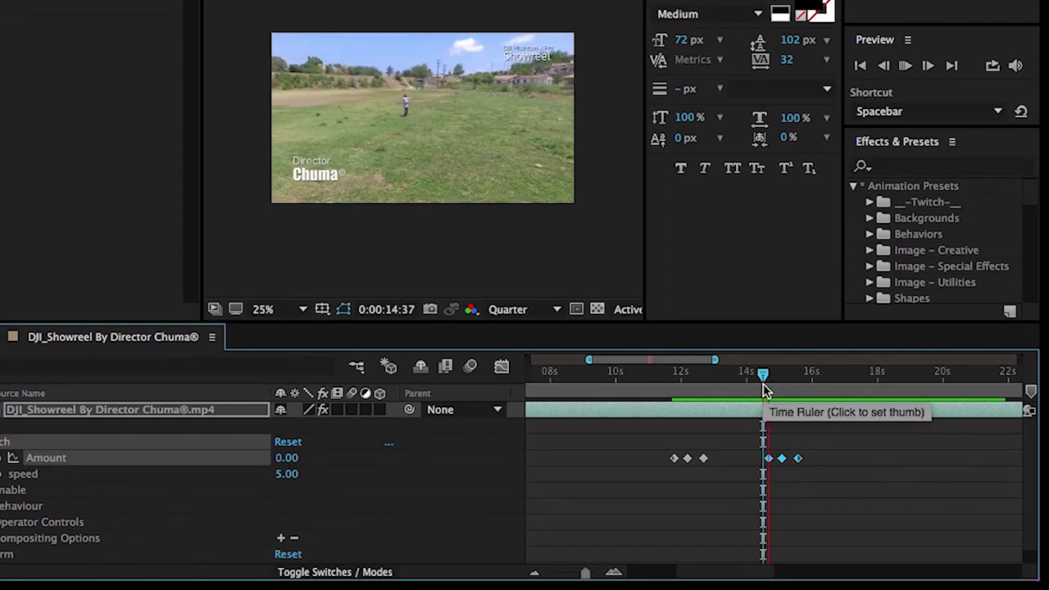
- At 0:00:15:05, try Seed values of 7 and 4 in the Twitch Behaviour settings and preview from 0:00:14:32
click(784, 385)
drag(784, 385, 783, 390)
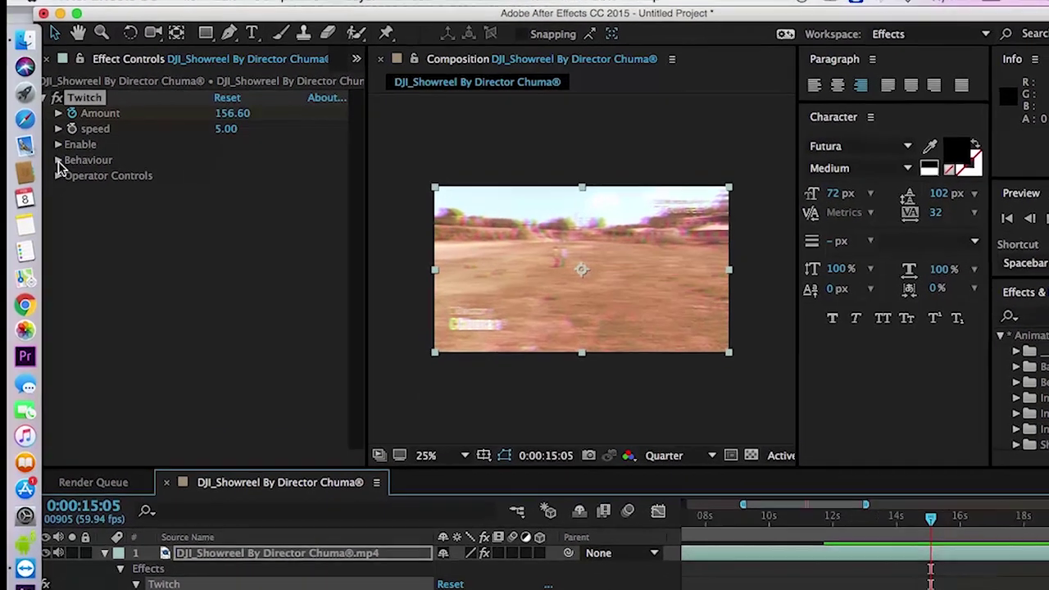
click(94, 140)
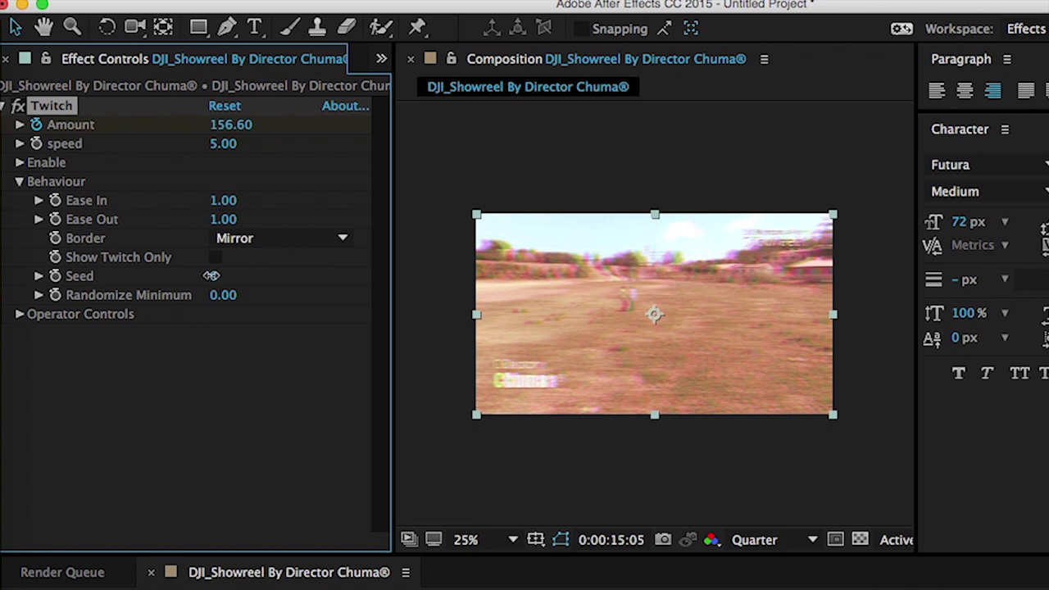
drag(212, 275, 218, 276)
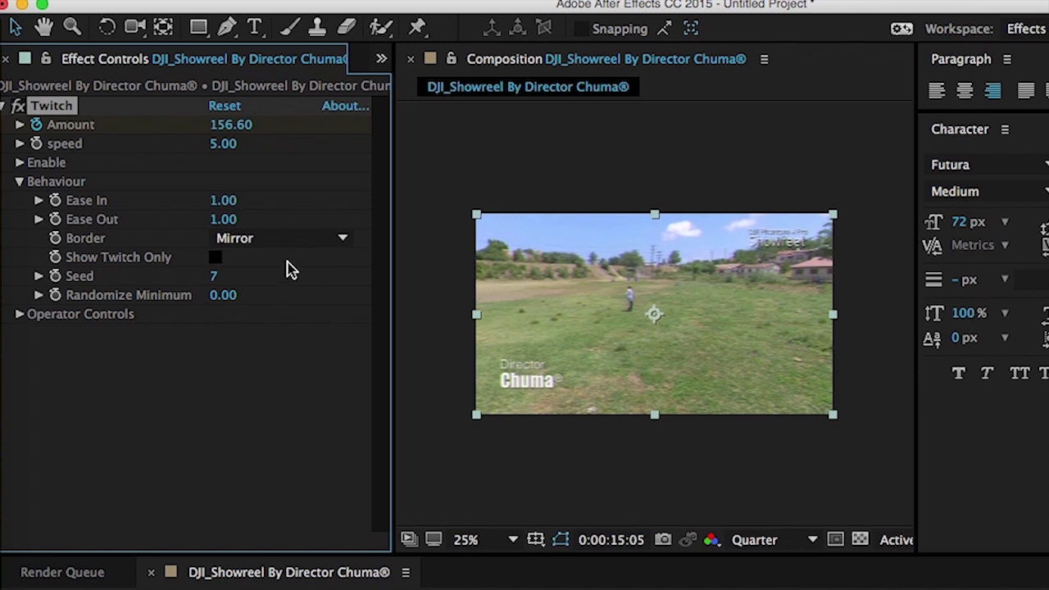
drag(215, 276, 205, 276)
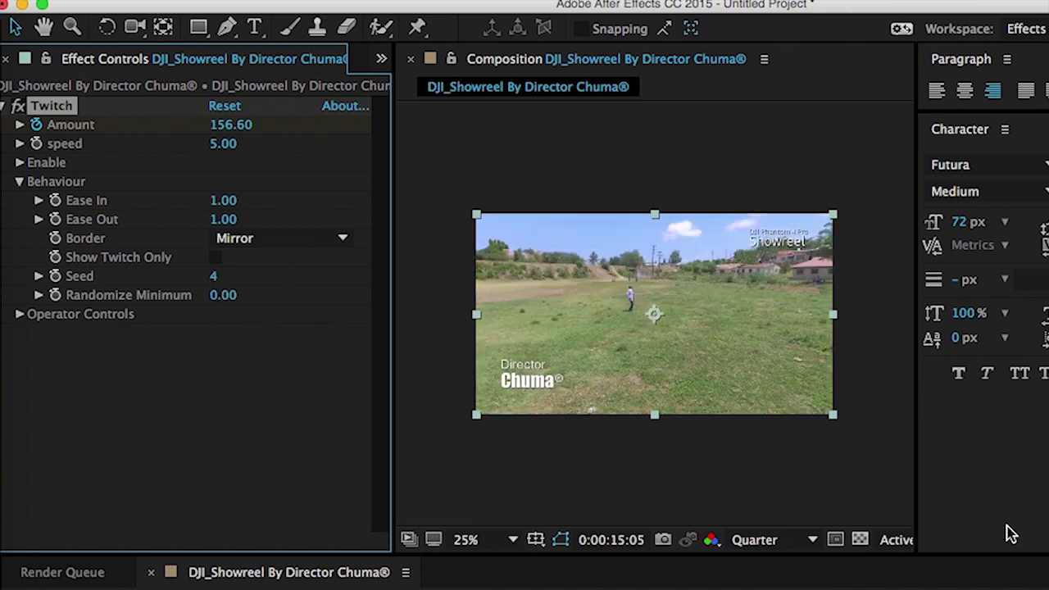
click(1007, 587)
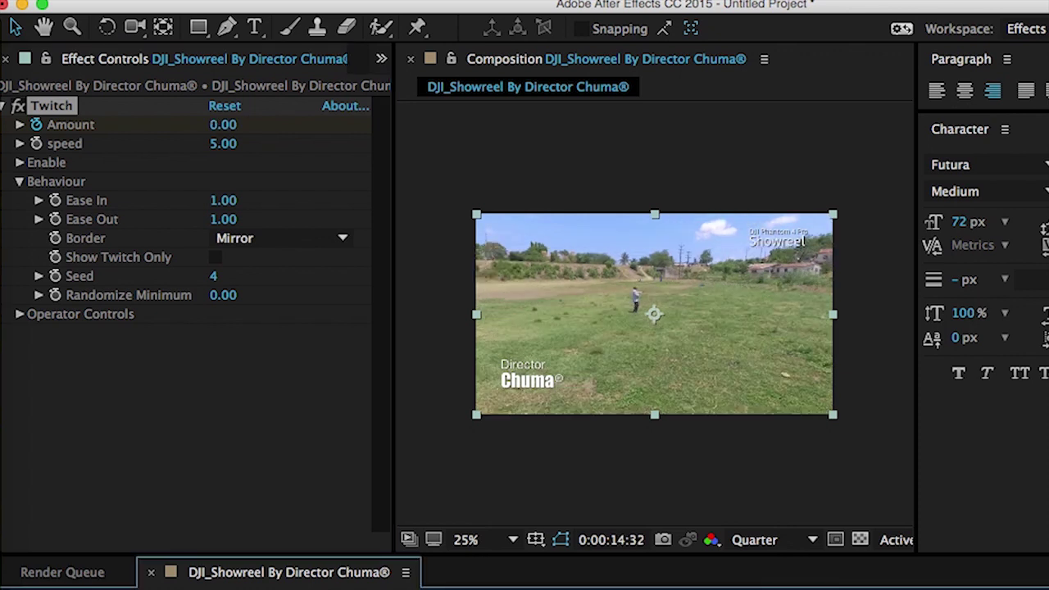
key(space)
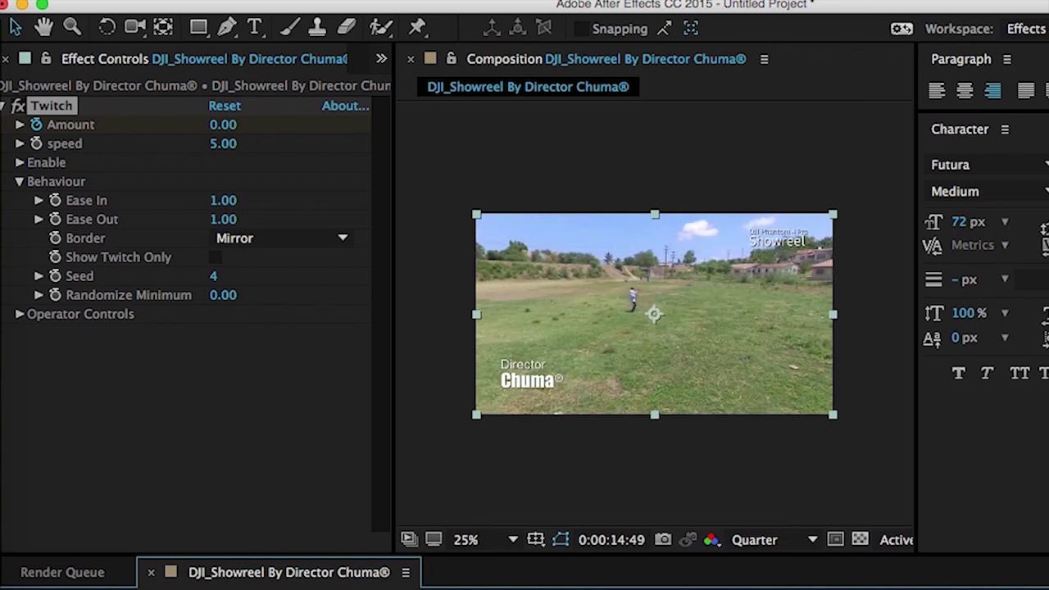
key(space)
- Set the Twitch Behaviour Seed to 23 and preview the keyframed sections
drag(212, 277, 238, 276)
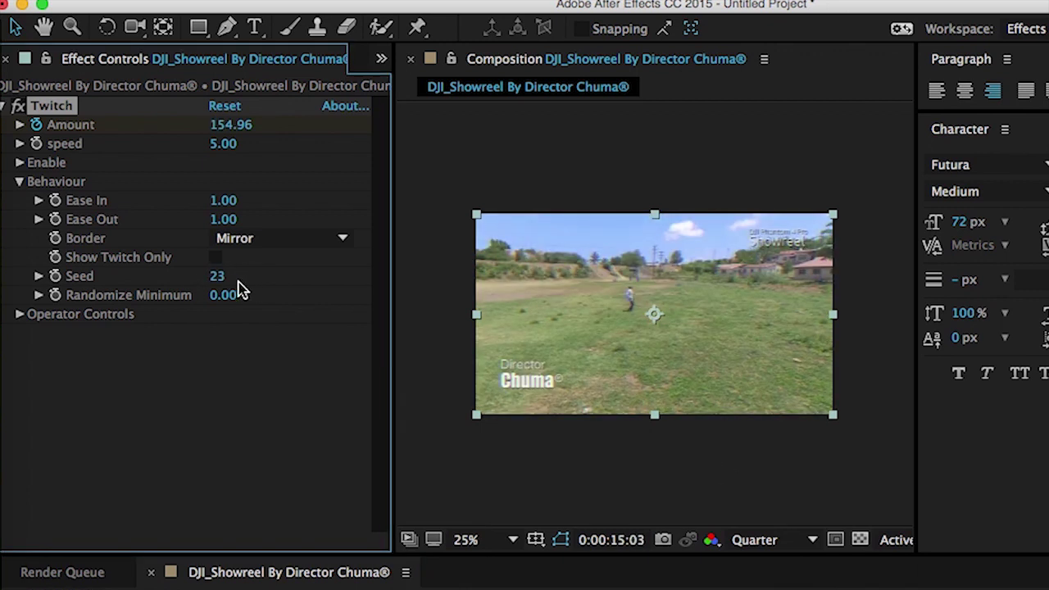
key(space)
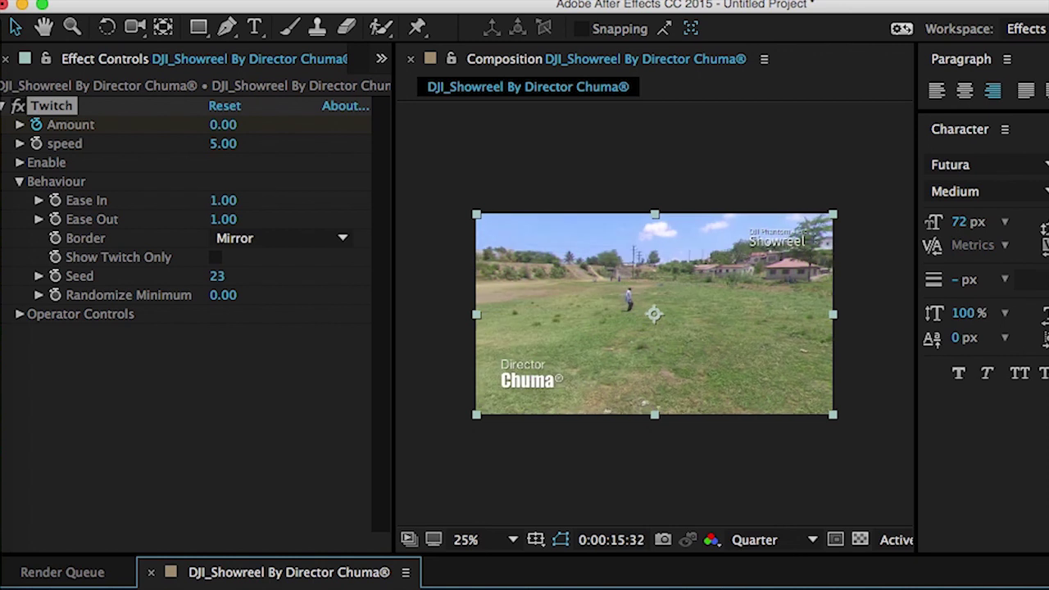
key(space)
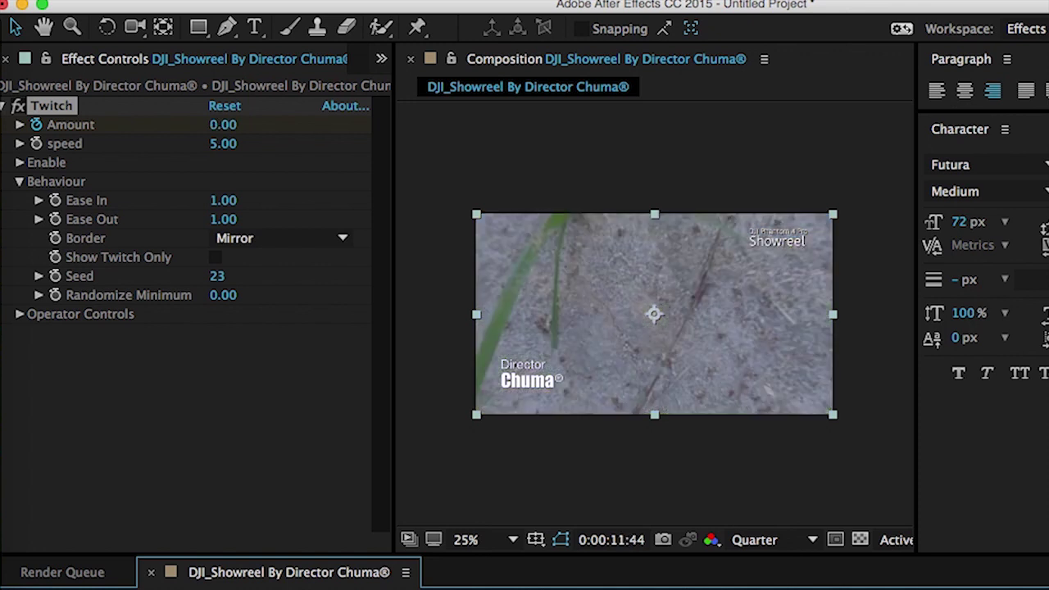
key(space)
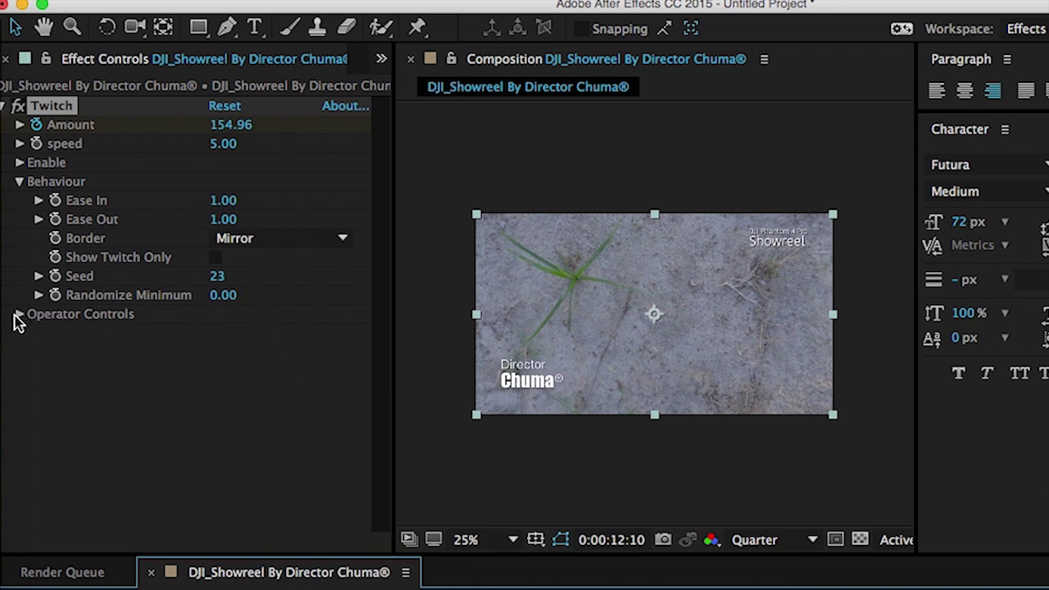
- Enable the Scale and Time operators of the Twitch effect alongside Blur, Color, Light and Slide
click(18, 162)
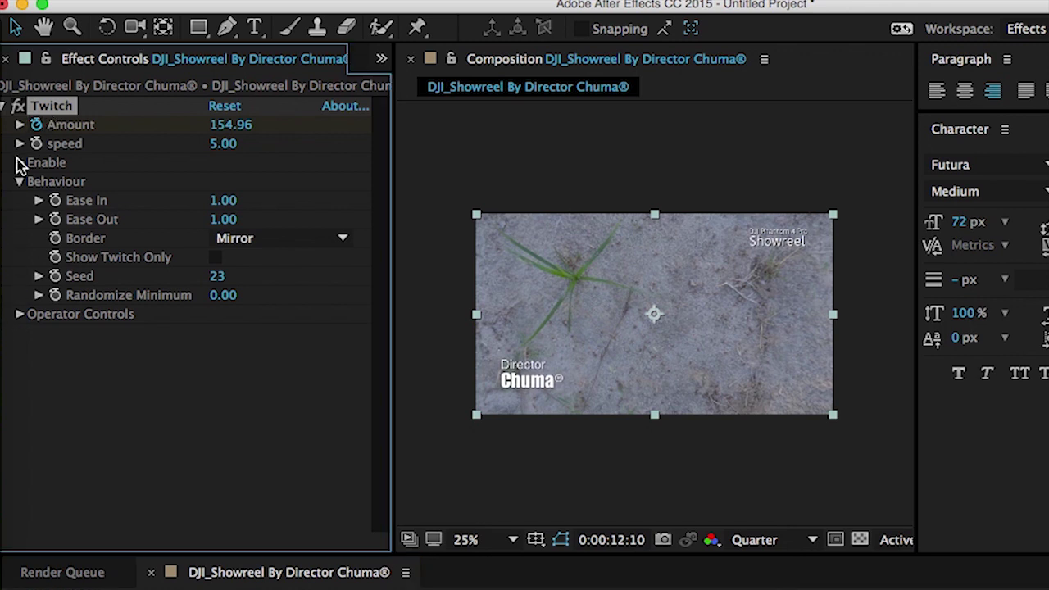
click(213, 199)
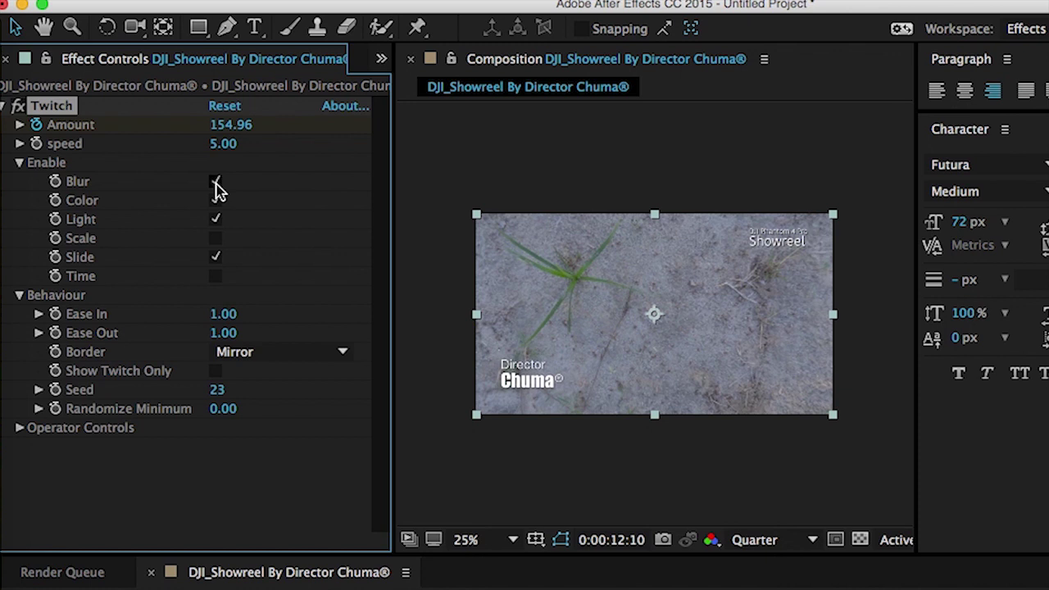
click(214, 200)
click(215, 238)
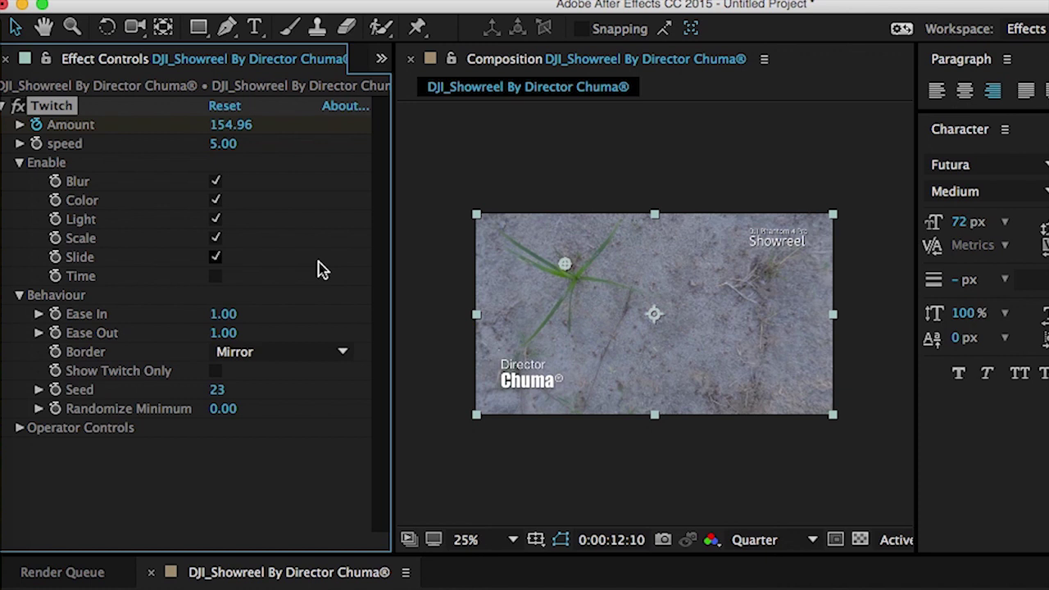
click(218, 276)
- Set the Scale Amount to 73 in the Twitch effect's Scale operator controls
click(20, 428)
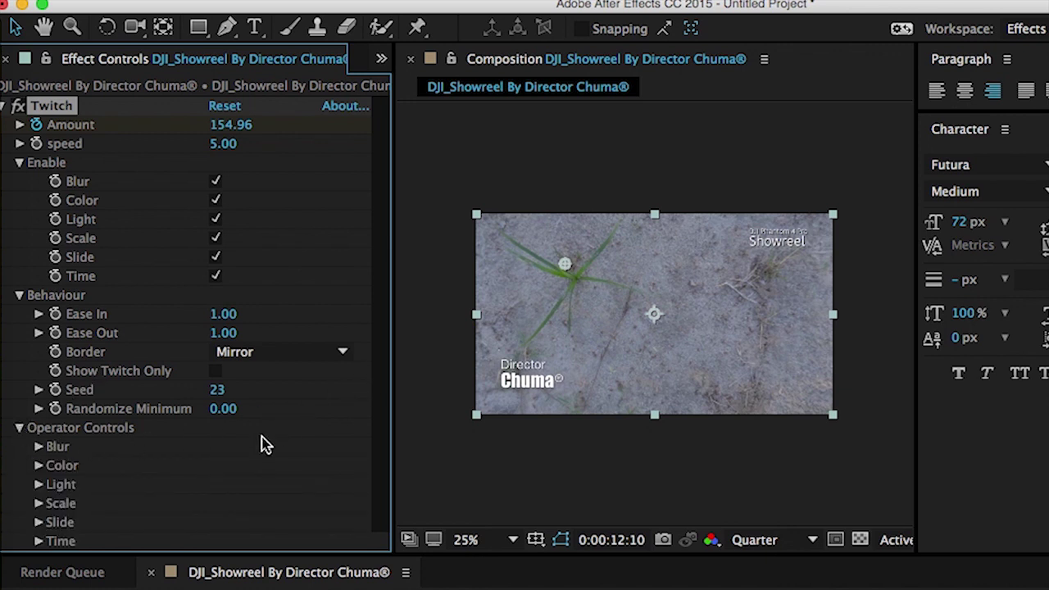
click(41, 504)
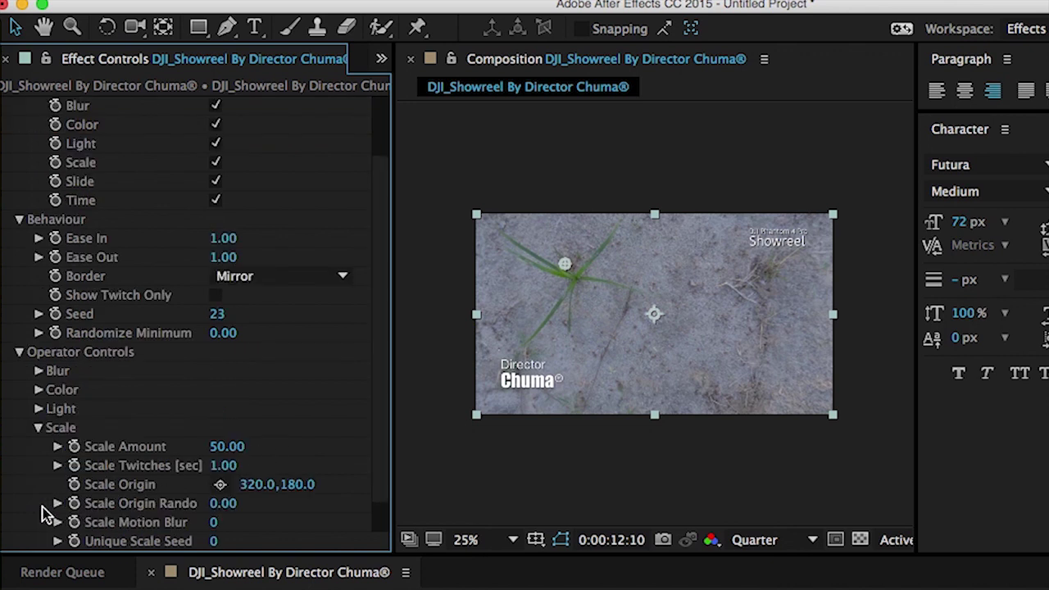
scroll(381, 410, down, 2)
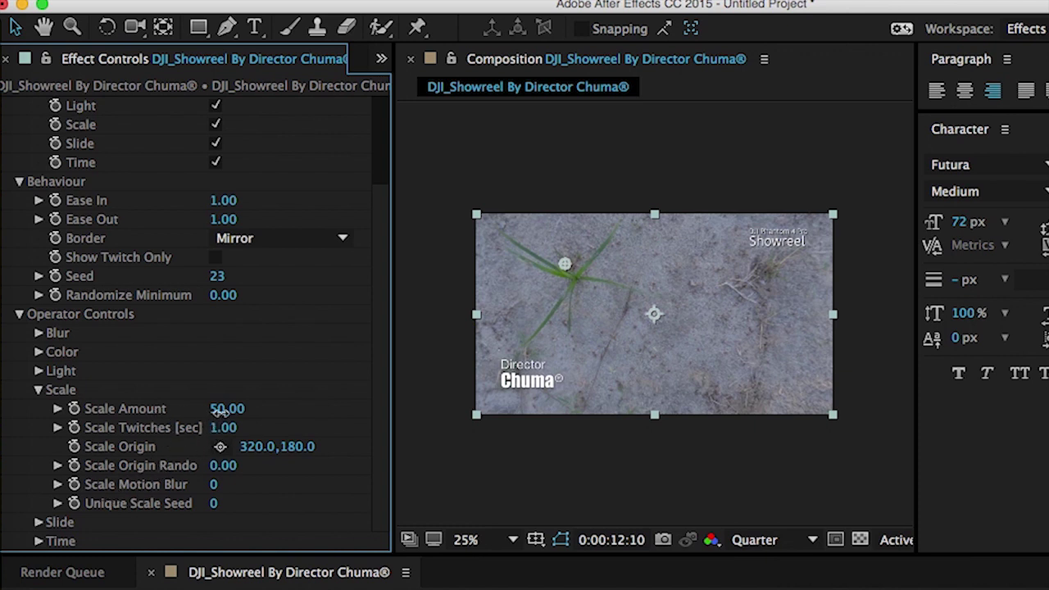
mouse_move(227, 410)
mouse_down()
mouse_move(246, 409)
mouse_move(218, 421)
mouse_up()
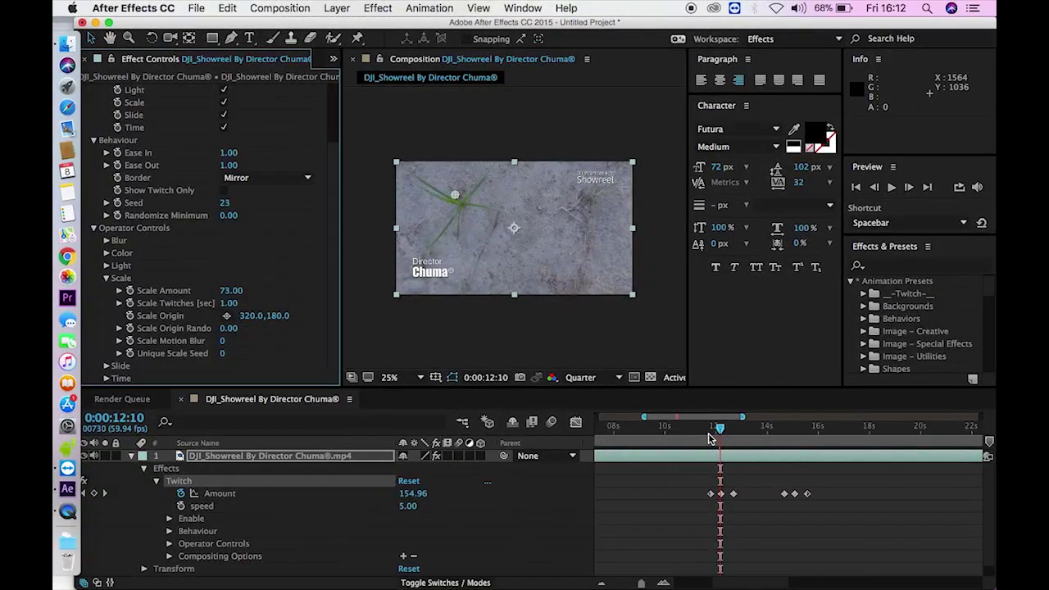
- Preview the scaled twitch from 0:00:11:40 and 0:00:11:39, then replay the second twitch from 0:00:14:44
click(708, 434)
key(space)
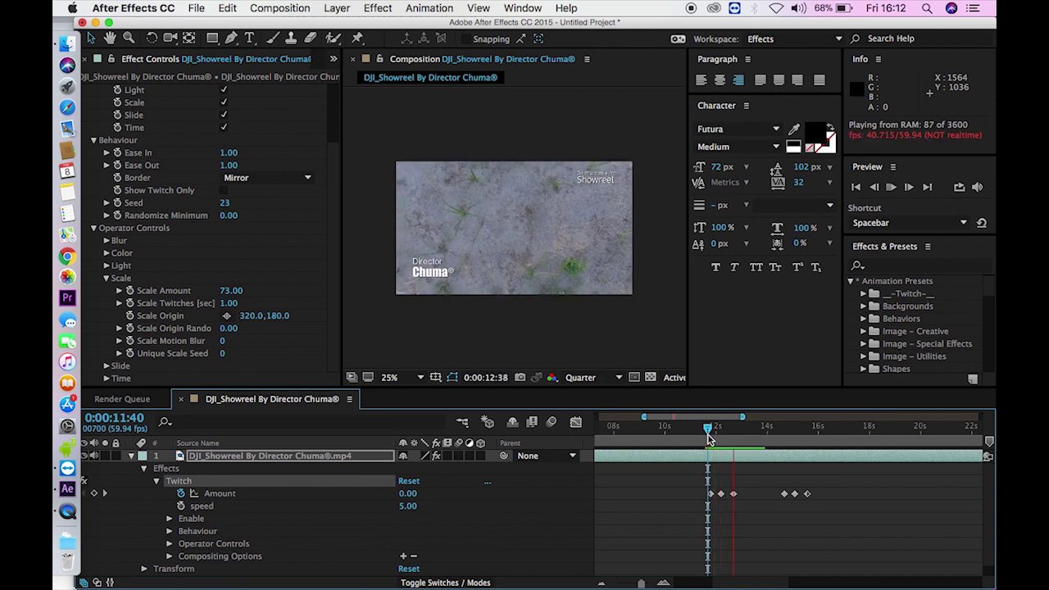
click(709, 435)
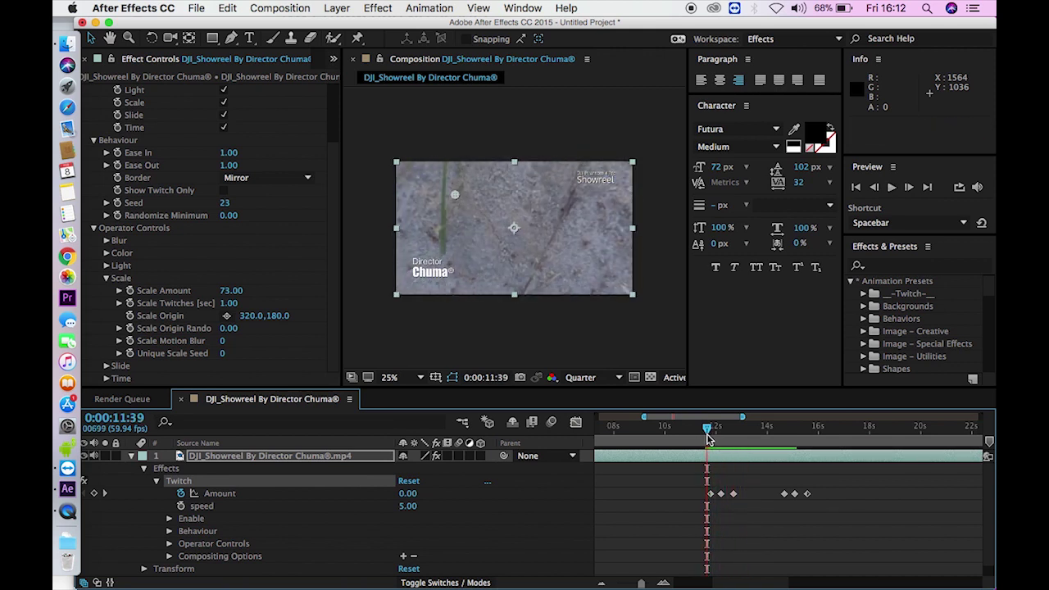
key(space)
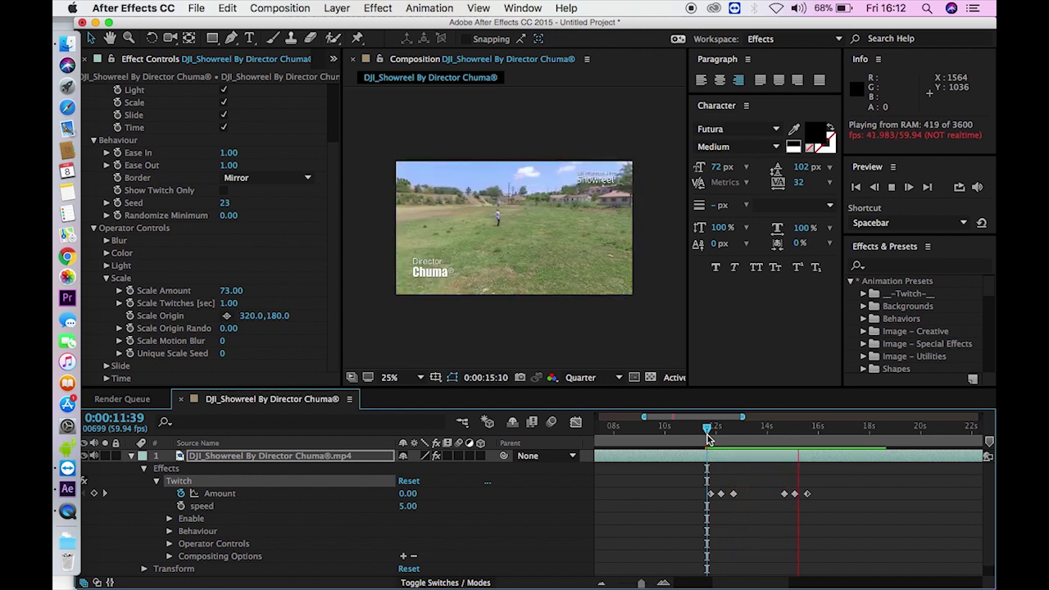
key(space)
click(785, 445)
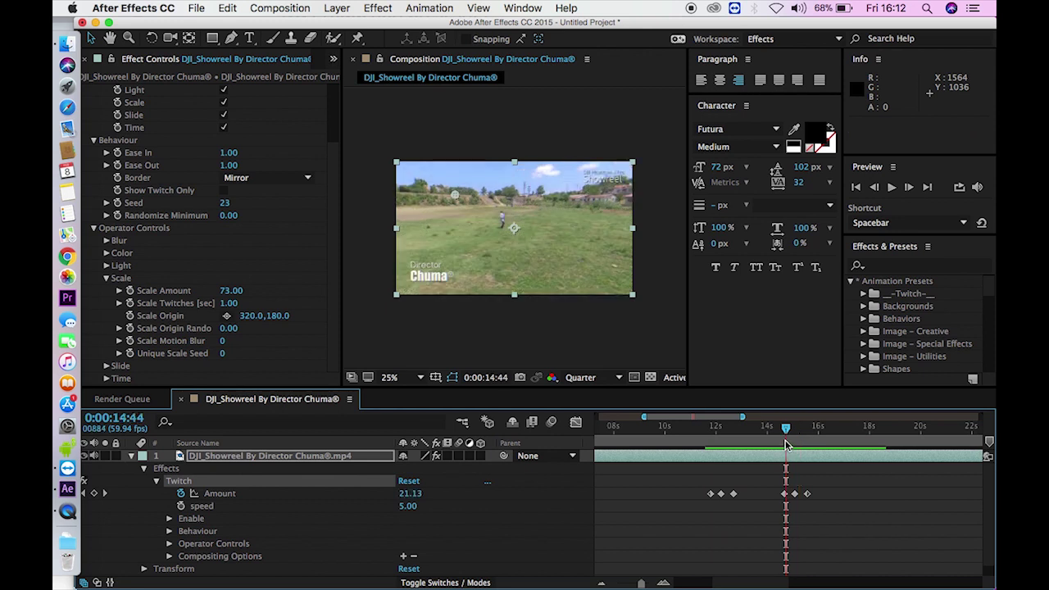
key(space)
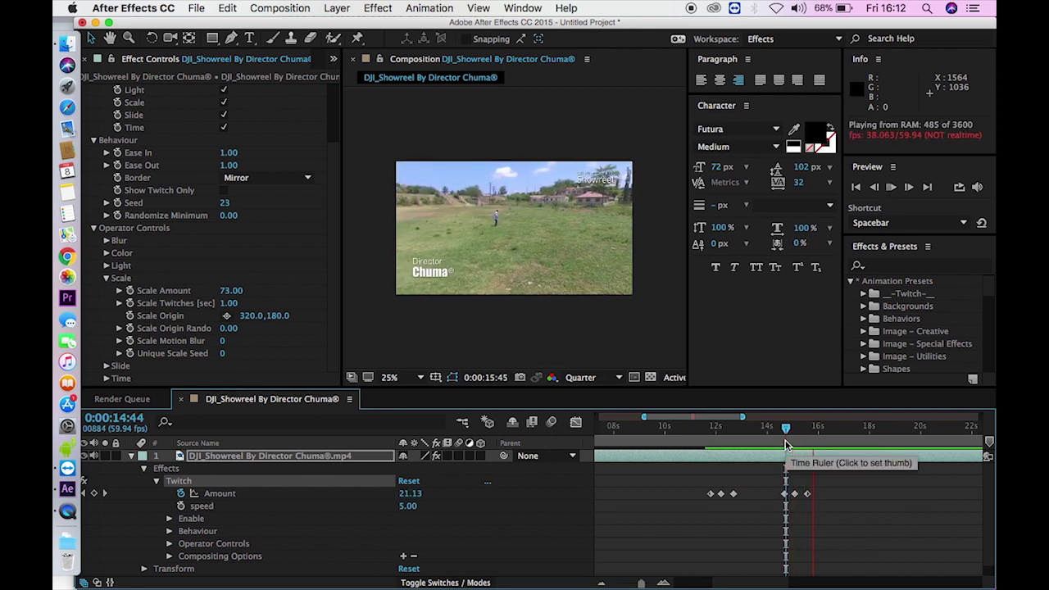
key(space)
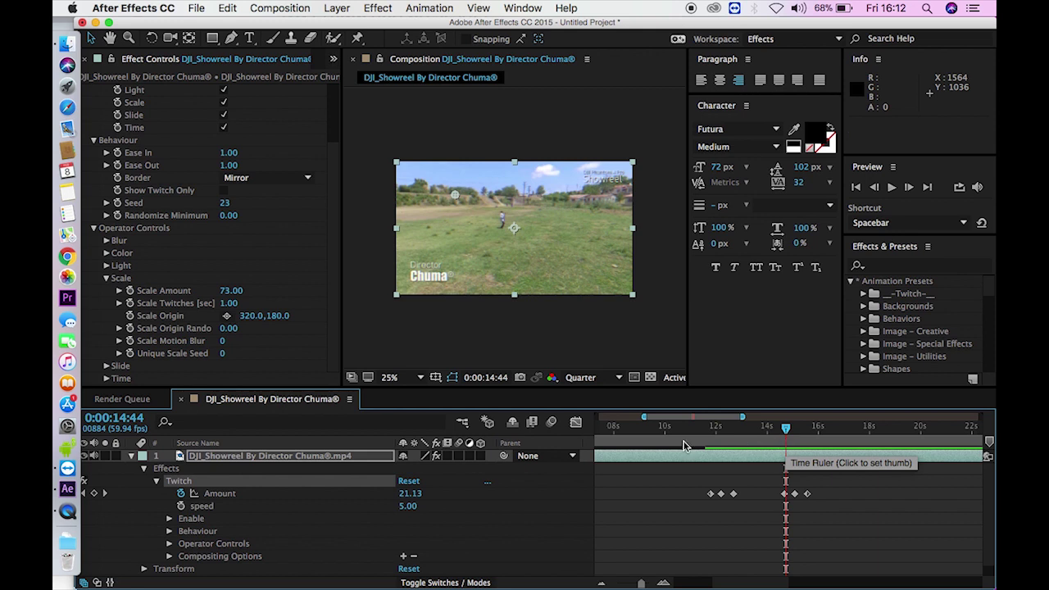
- Collapse the Scale controls, expand the Twitch effect's Blur operator controls, and review them with the playhead at 0:00:11:32
click(107, 278)
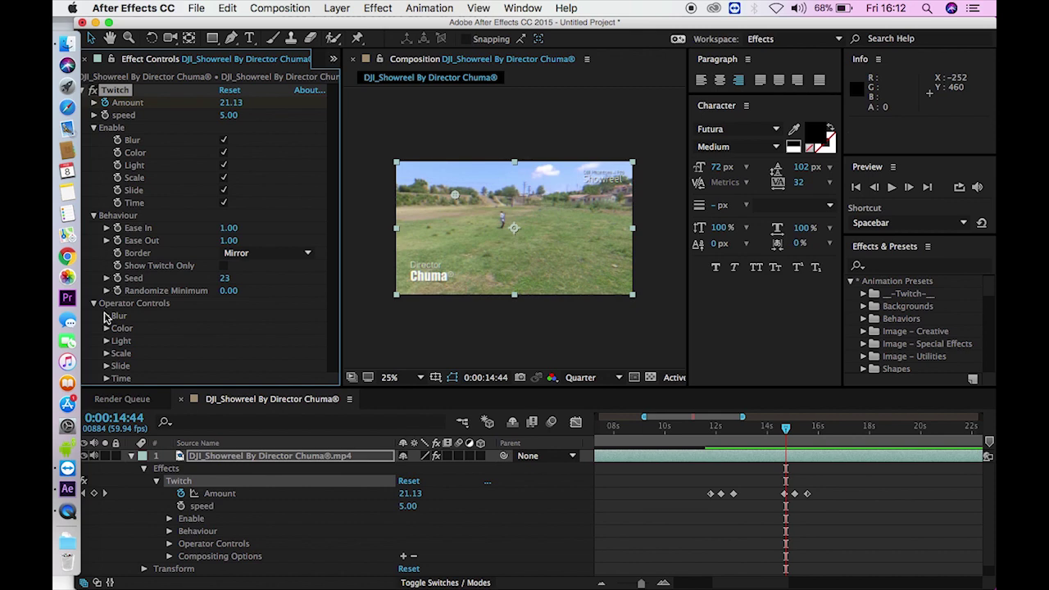
click(105, 317)
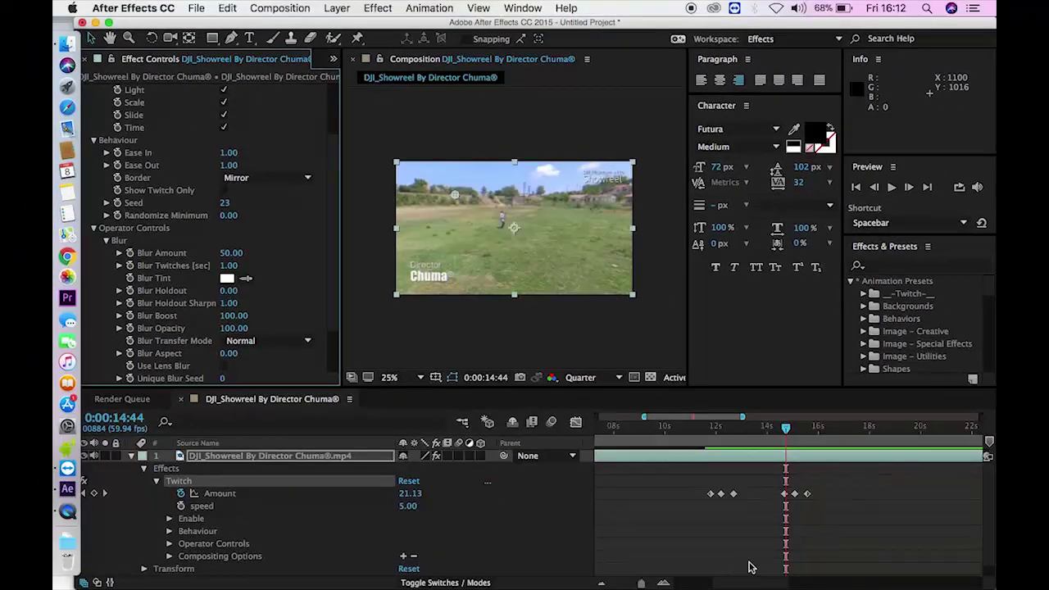
click(703, 440)
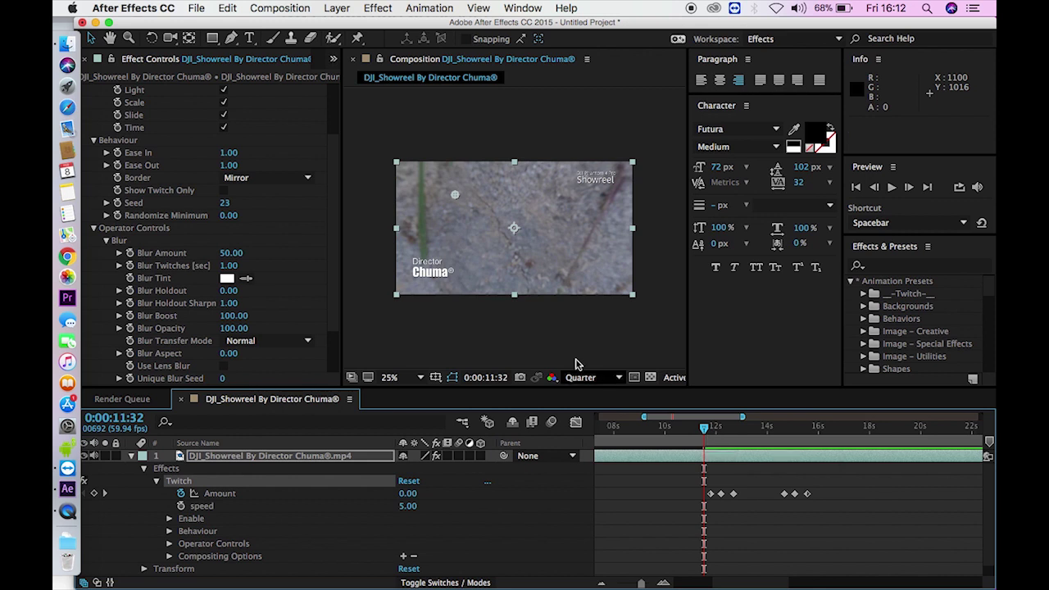
scroll(330, 277, up, 3)
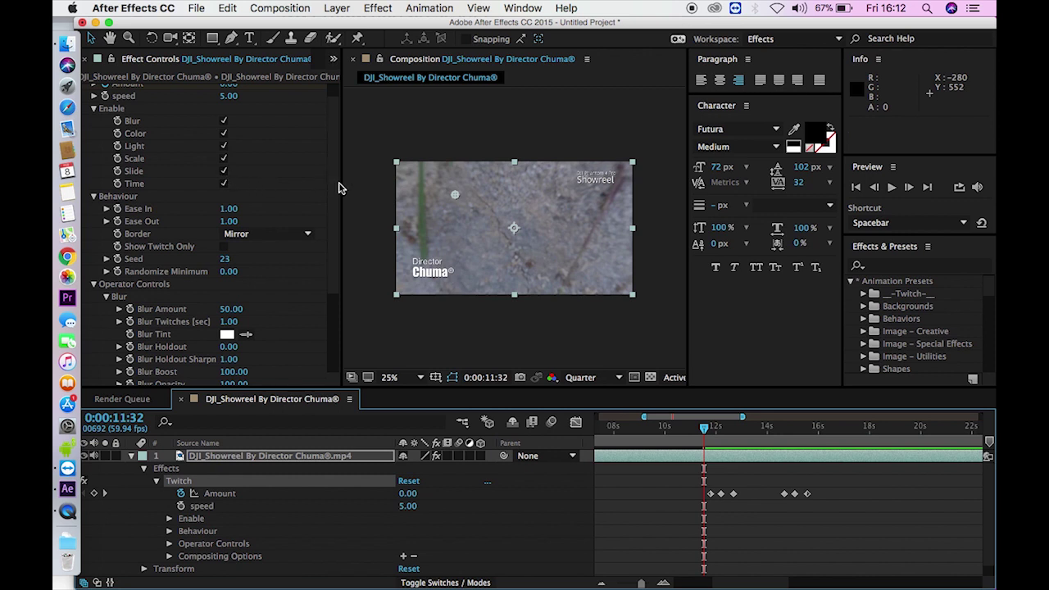
scroll(331, 187, down, 1)
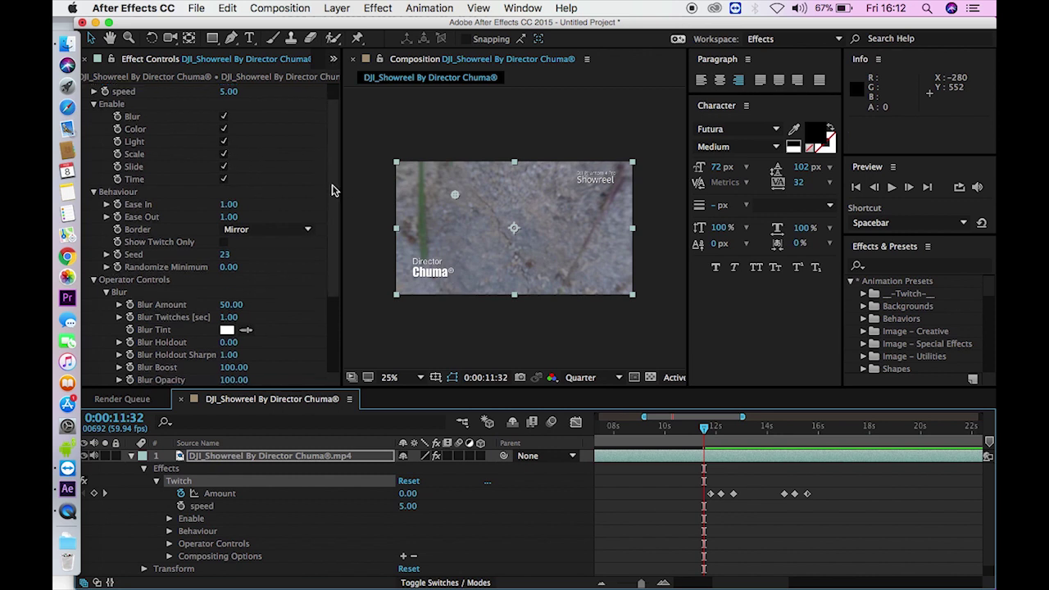
scroll(332, 187, up, 1)
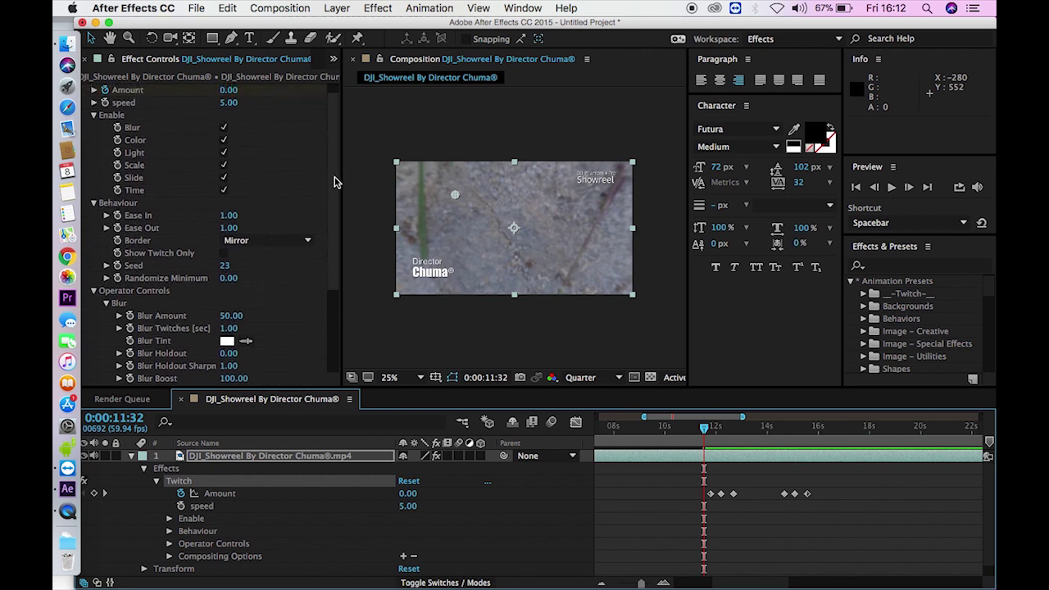
- Open the __-Twitch-__ animation presets folder and look through its presets
click(863, 295)
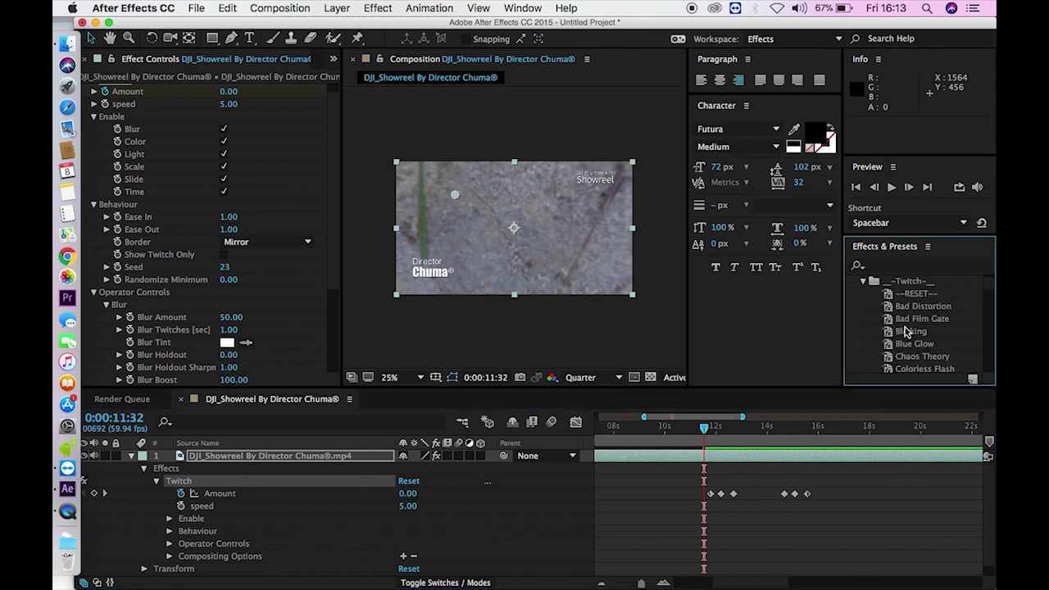
scroll(985, 302, down, 3)
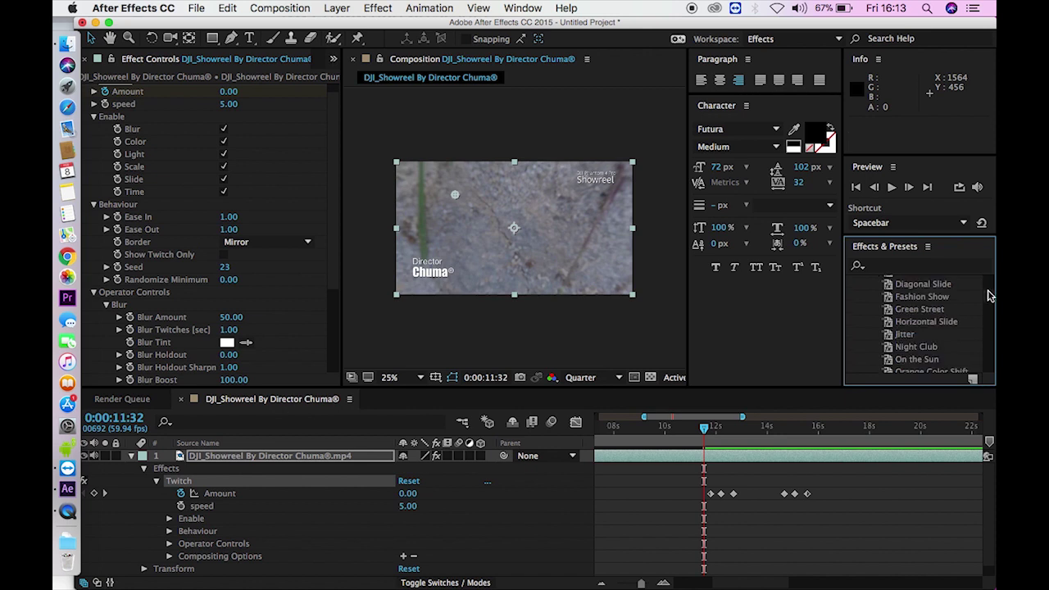
scroll(989, 298, down, 1)
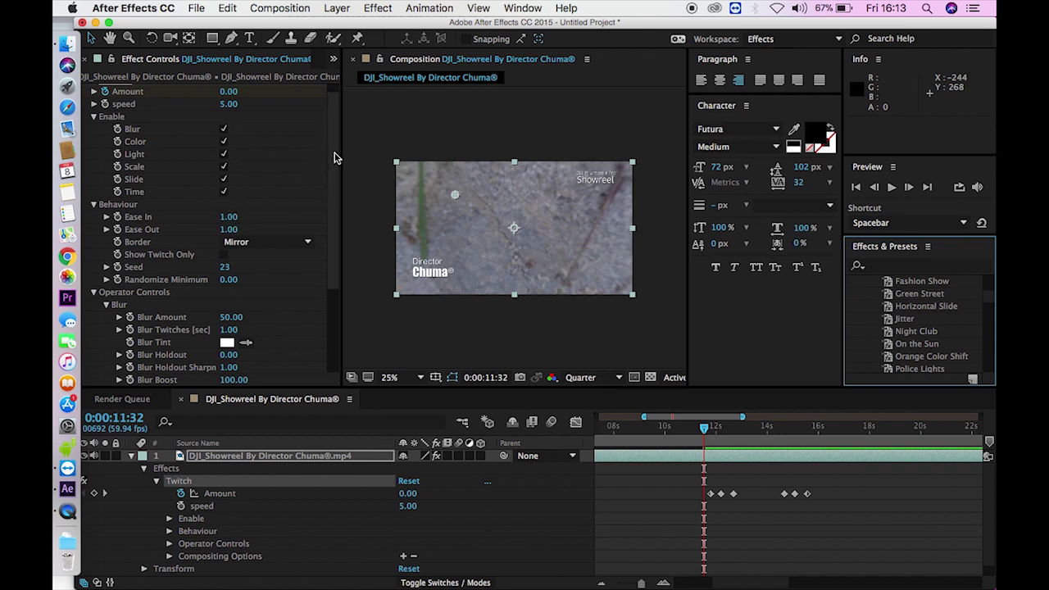
- Set the Slide Amount to 19 in the Twitch effect's Slide operator controls, with the playhead at 0:00:12:41
scroll(335, 158, down, 6)
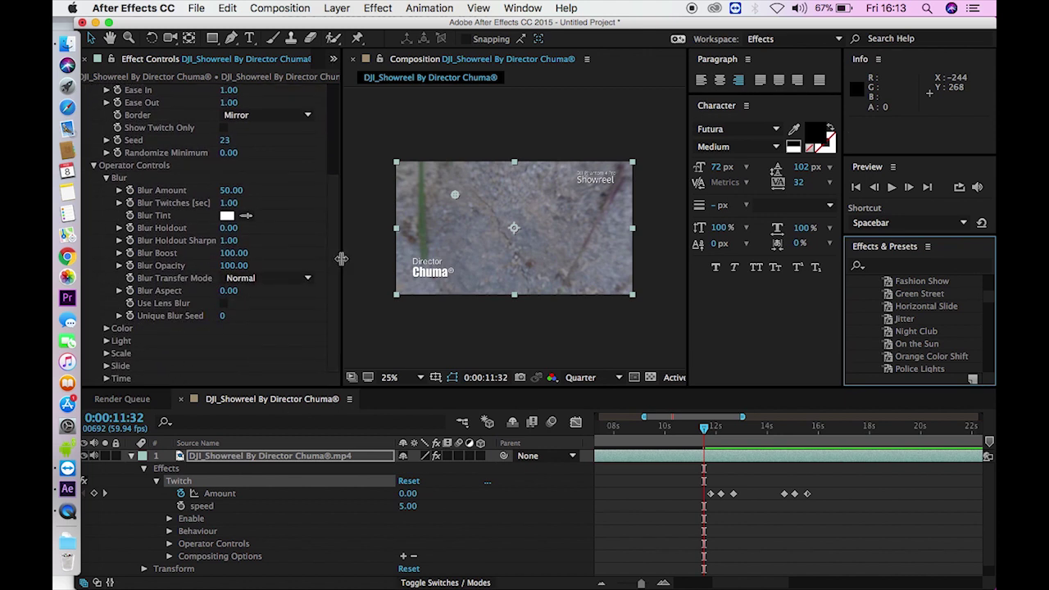
drag(706, 433, 736, 439)
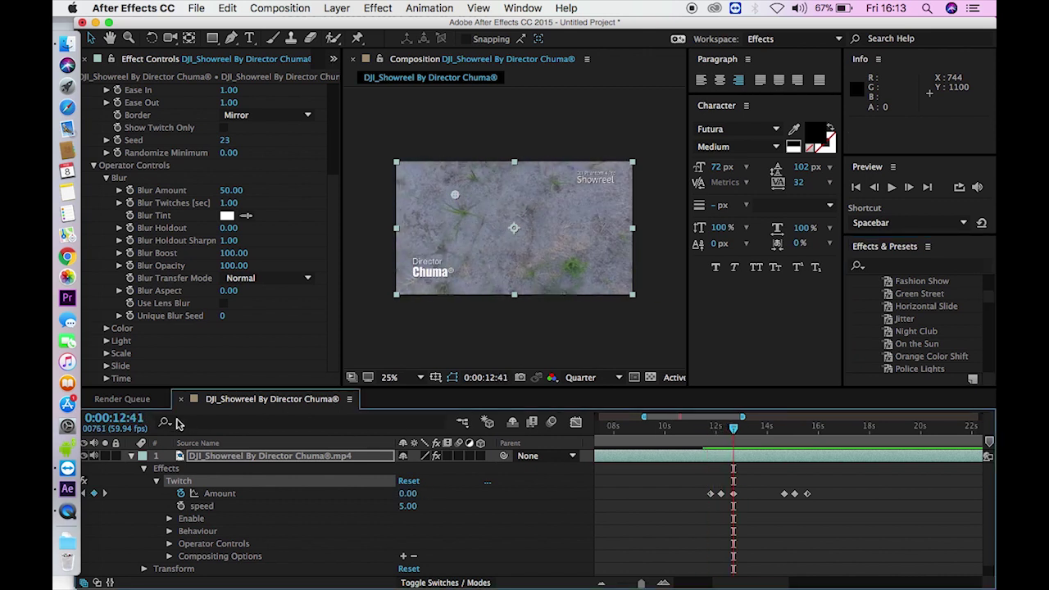
click(108, 373)
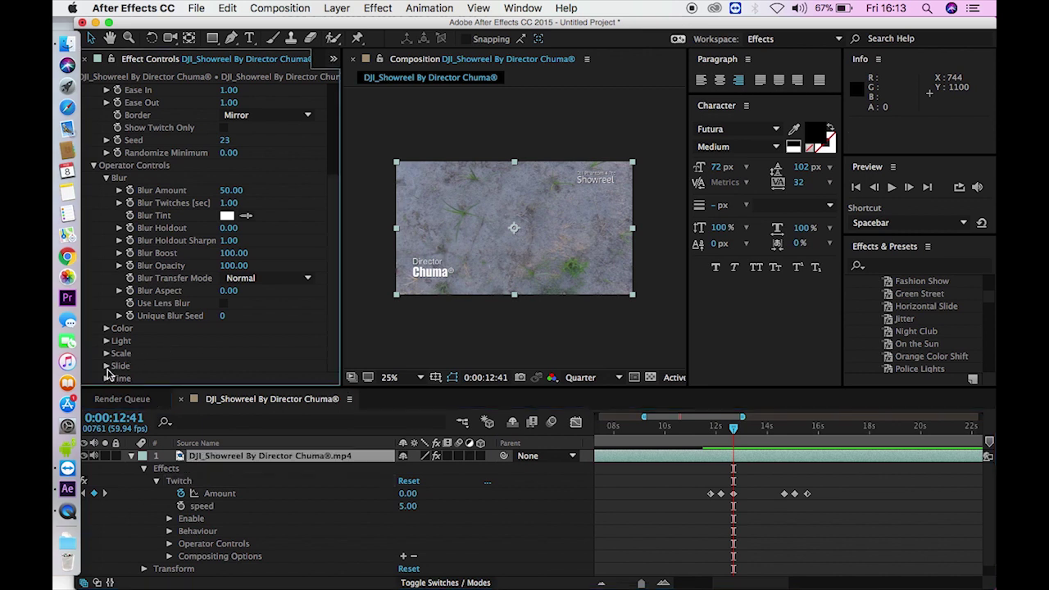
click(105, 367)
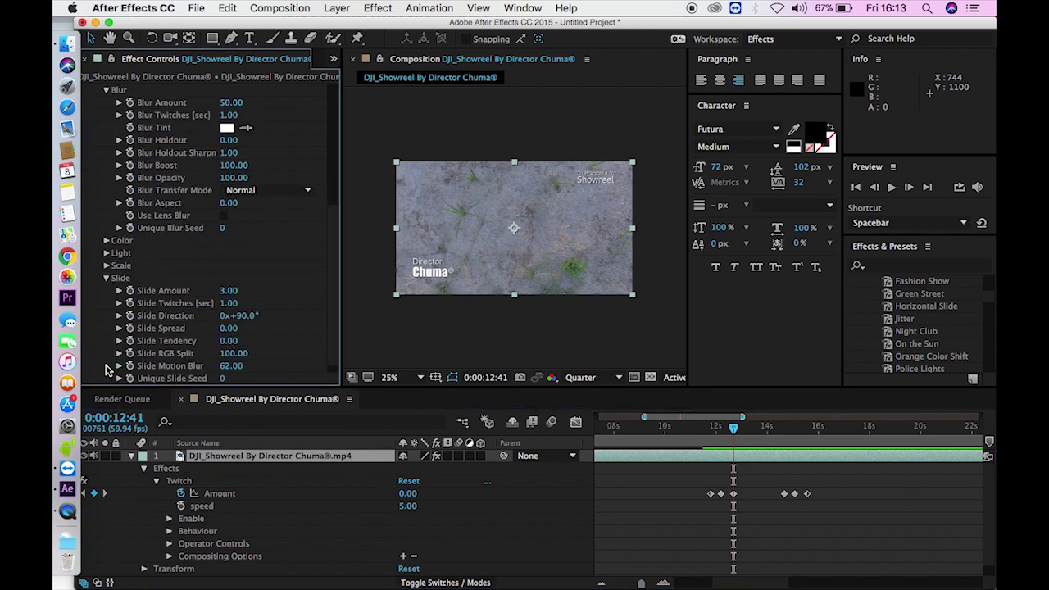
scroll(336, 223, down, 1)
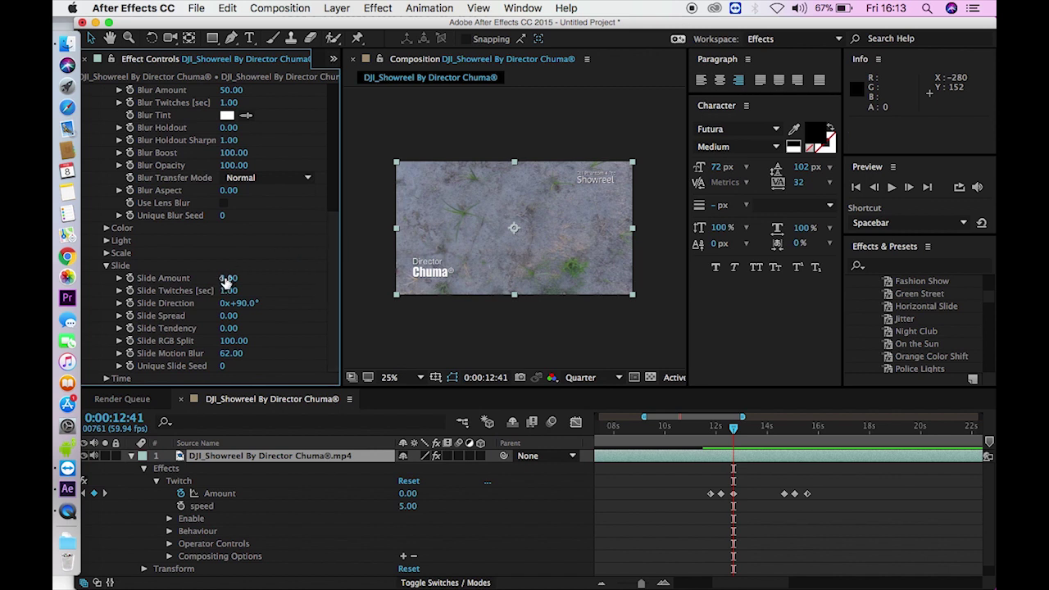
drag(224, 282, 237, 281)
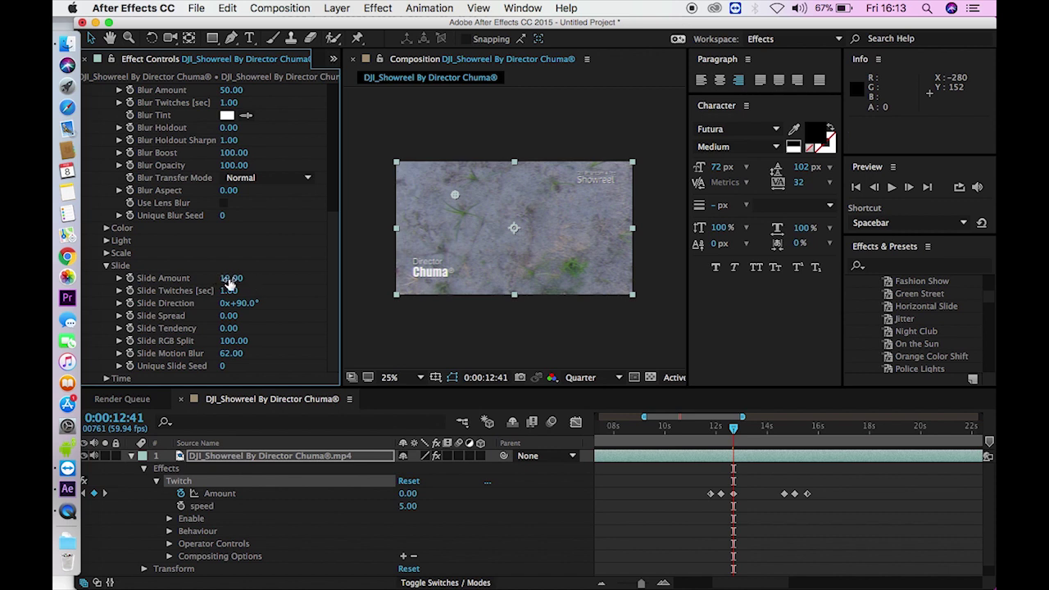
- Preview the twitch with the stronger slide from 0:00:11:39, then from 0:00:11:28 and 0:00:11:21
click(709, 440)
key(space)
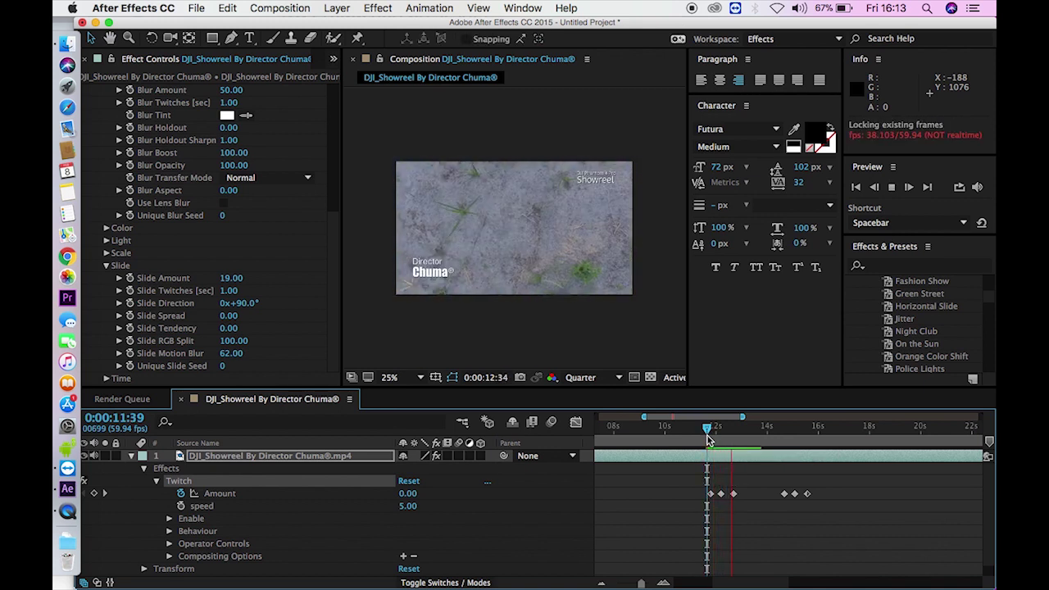
click(702, 441)
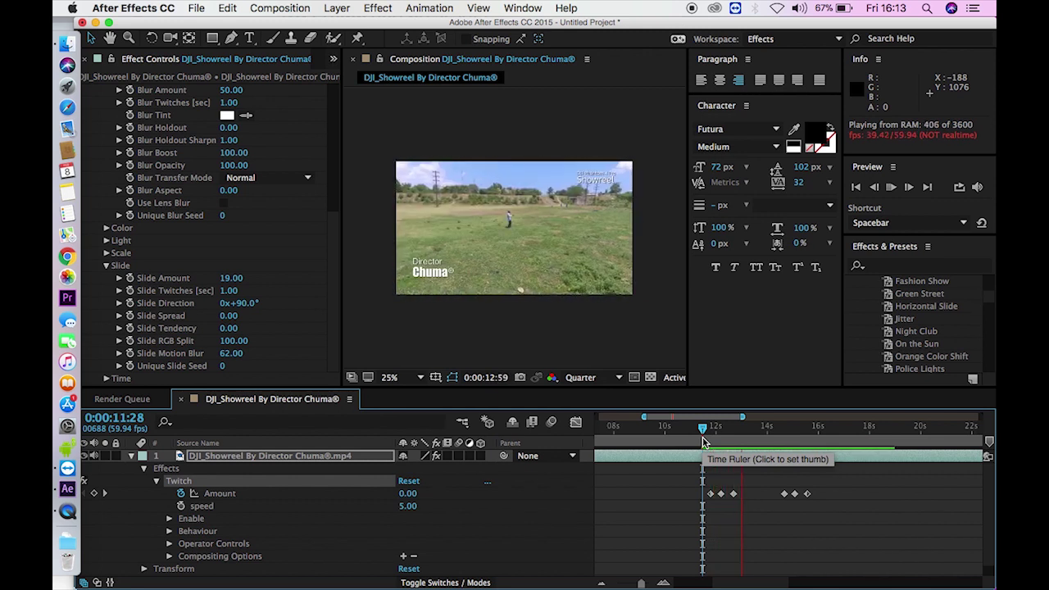
key(space)
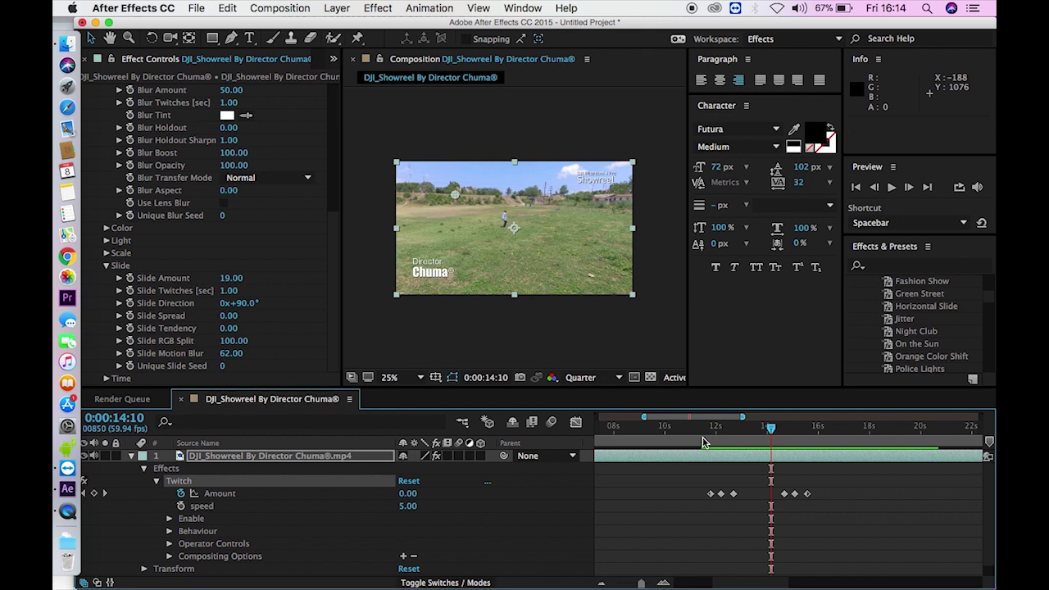
click(702, 443)
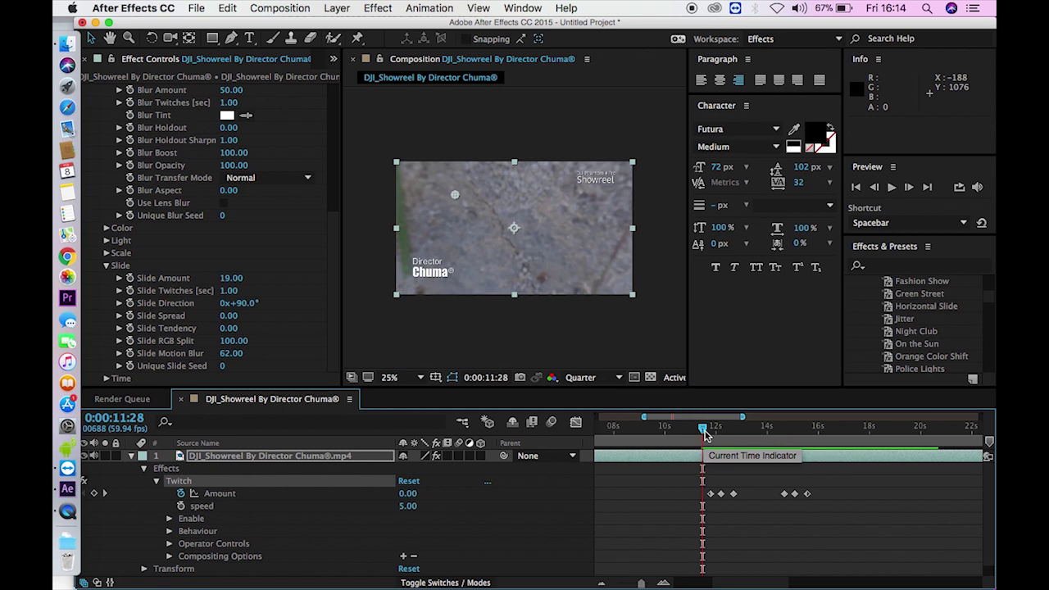
drag(704, 434, 700, 474)
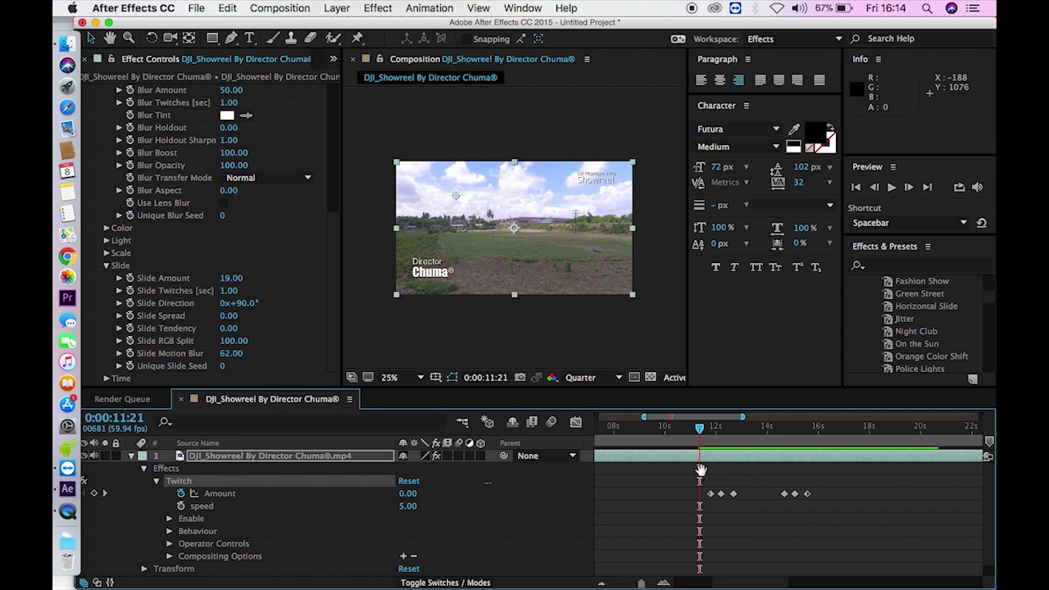
key(space)
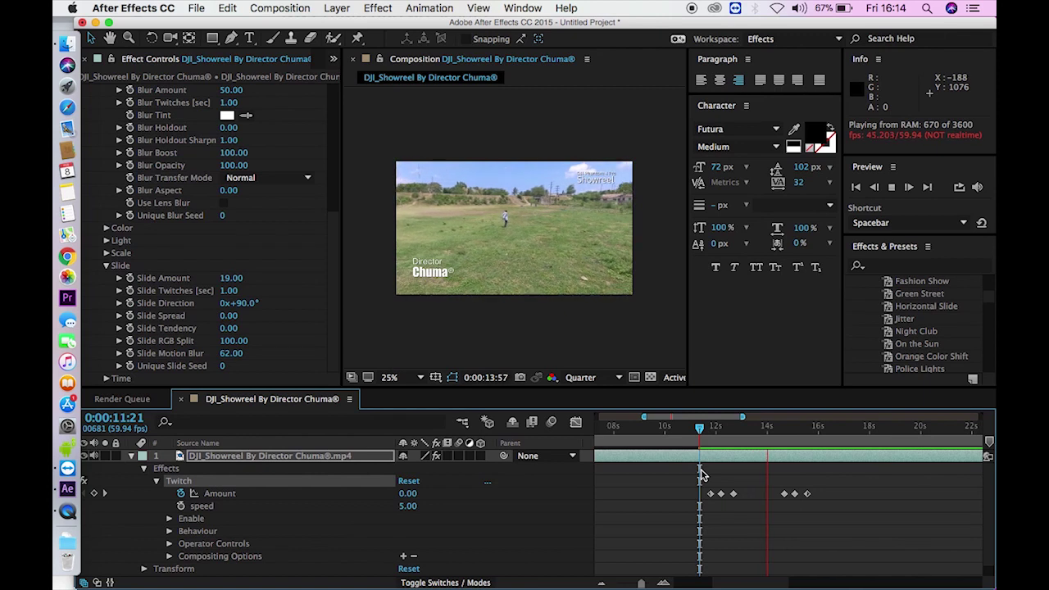
- Collapse the showreel layer's effects, display its audio waveform, and stop the playback
key(minus)
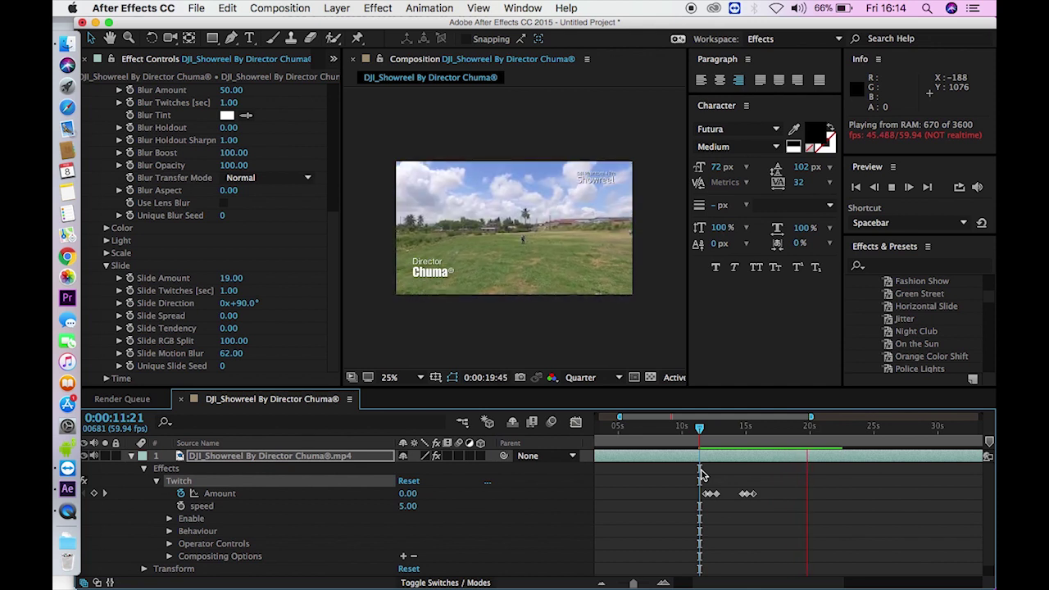
click(144, 469)
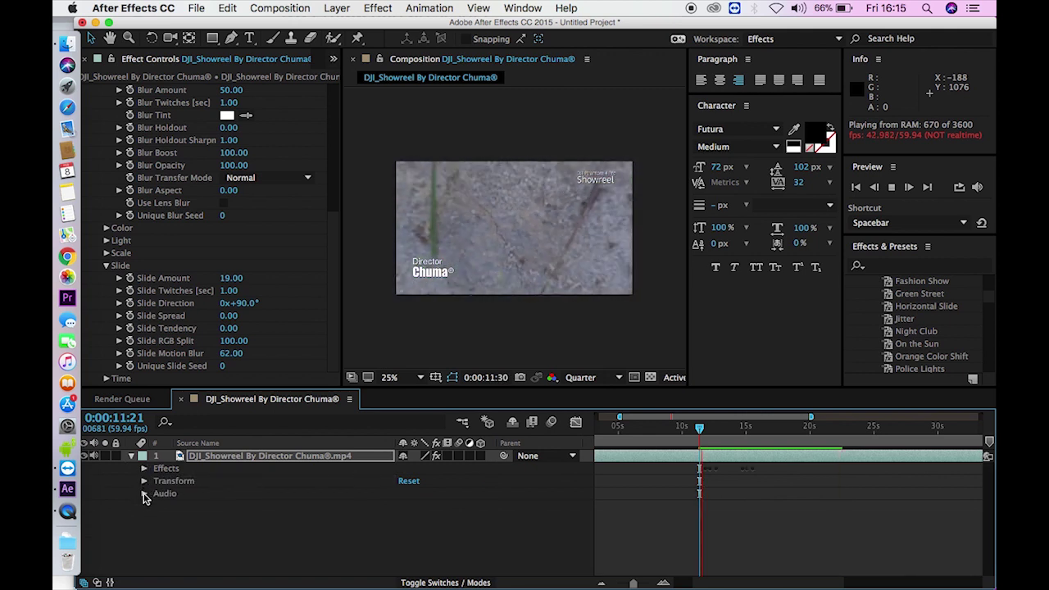
click(144, 493)
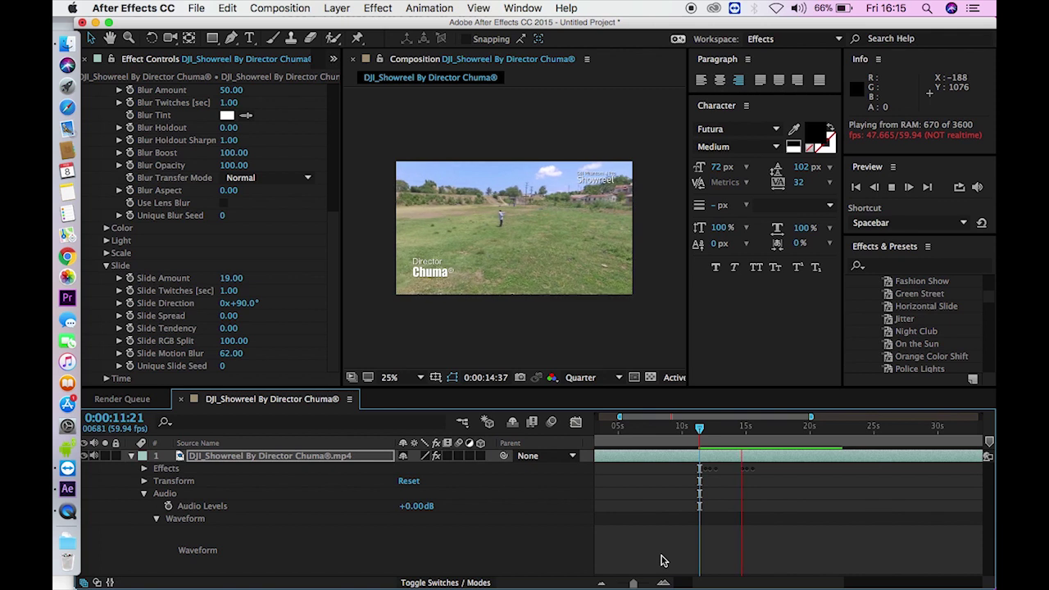
key(space)
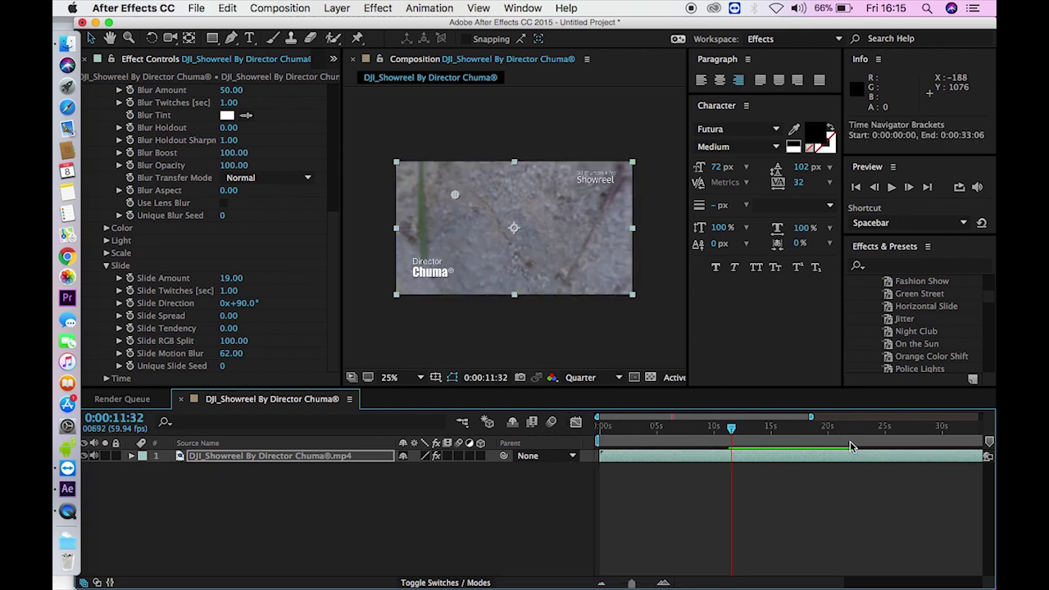
- Show the full one-minute timeline, deselect the showreel layer, and move the playhead to 0:00:16:10
drag(811, 417, 990, 417)
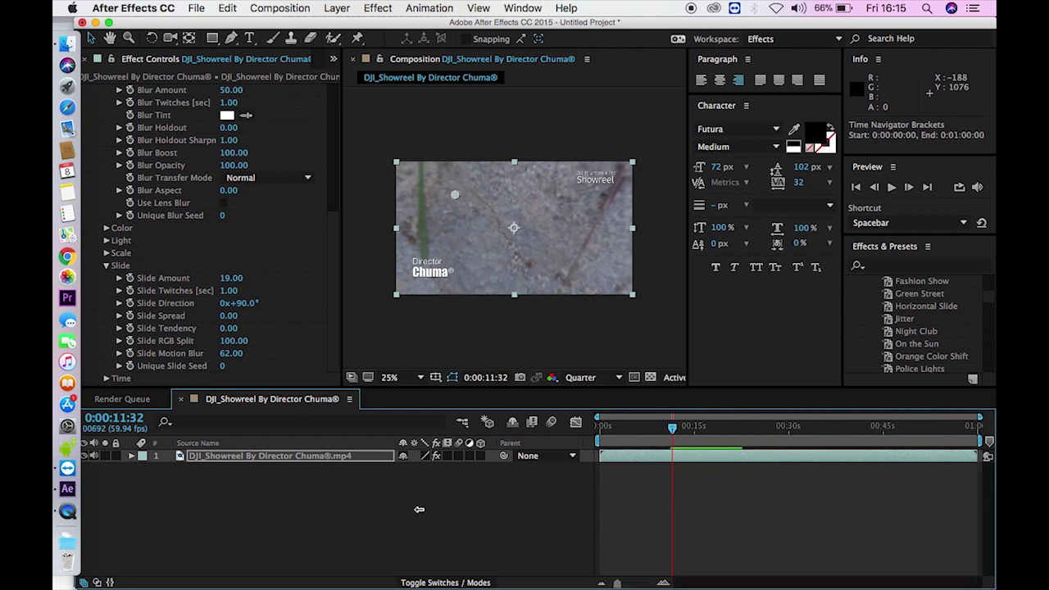
click(308, 456)
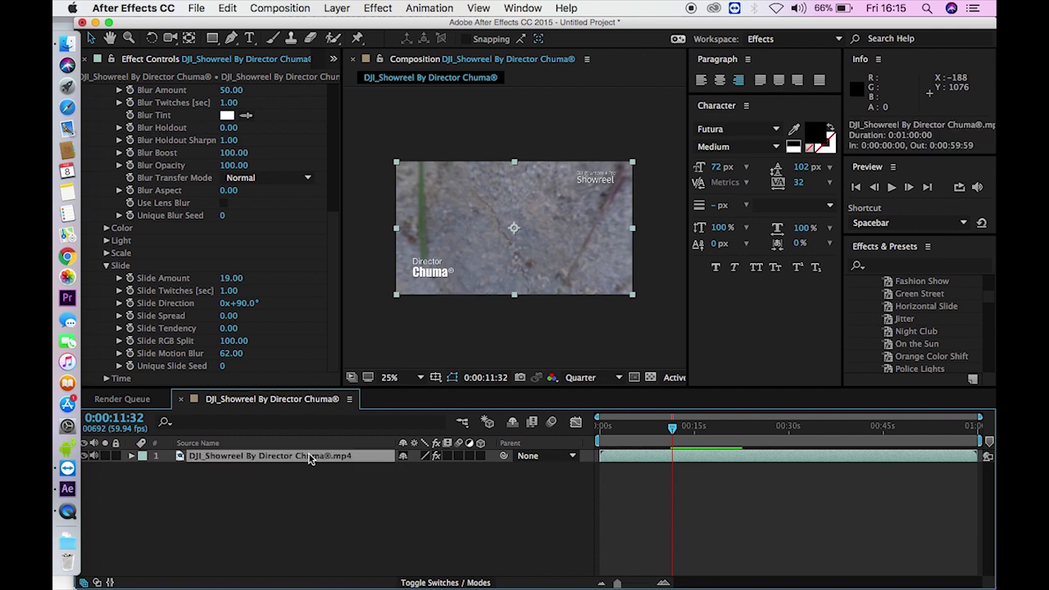
click(296, 501)
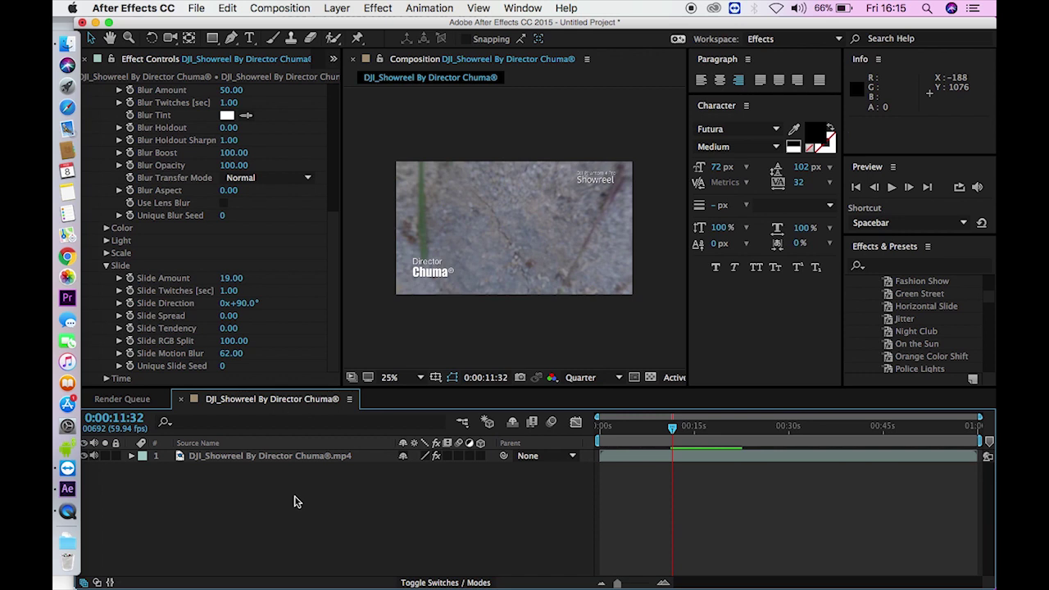
drag(672, 433, 702, 433)
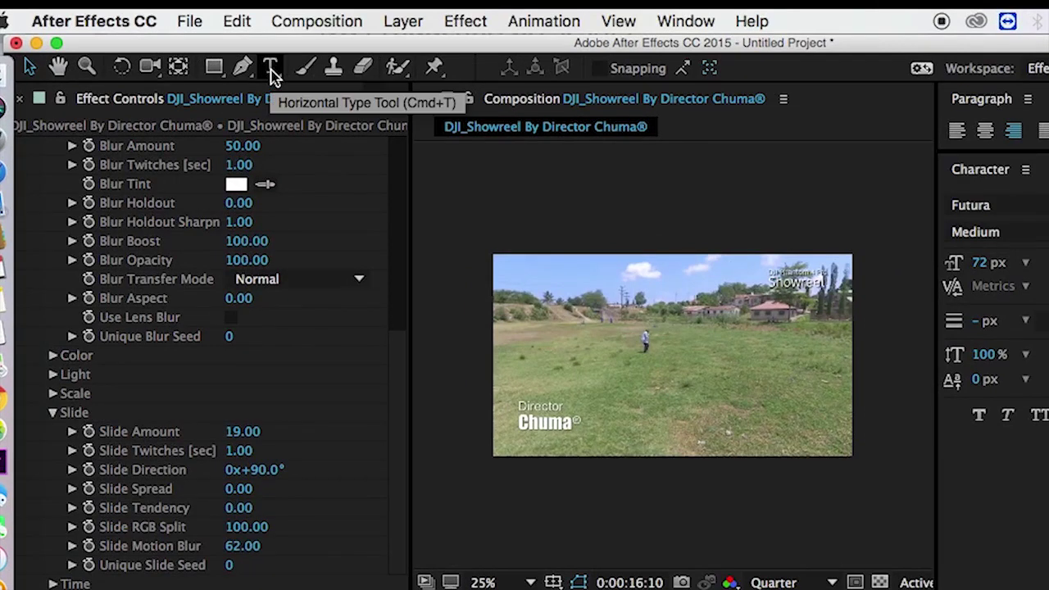
- Add a horizontal text layer reading "Twitch" and move it to the middle of the composition
click(271, 70)
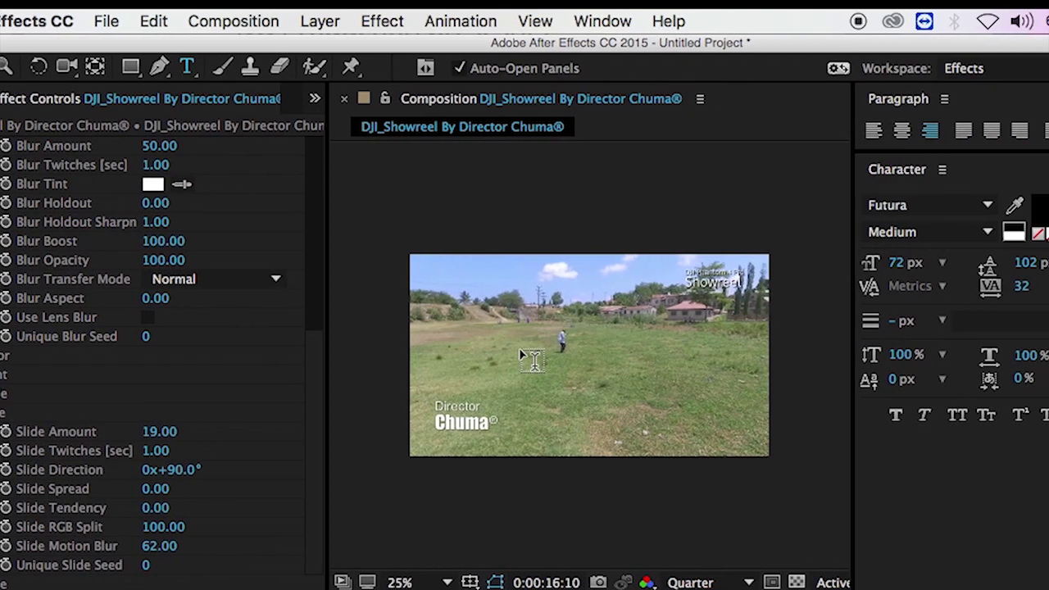
click(442, 344)
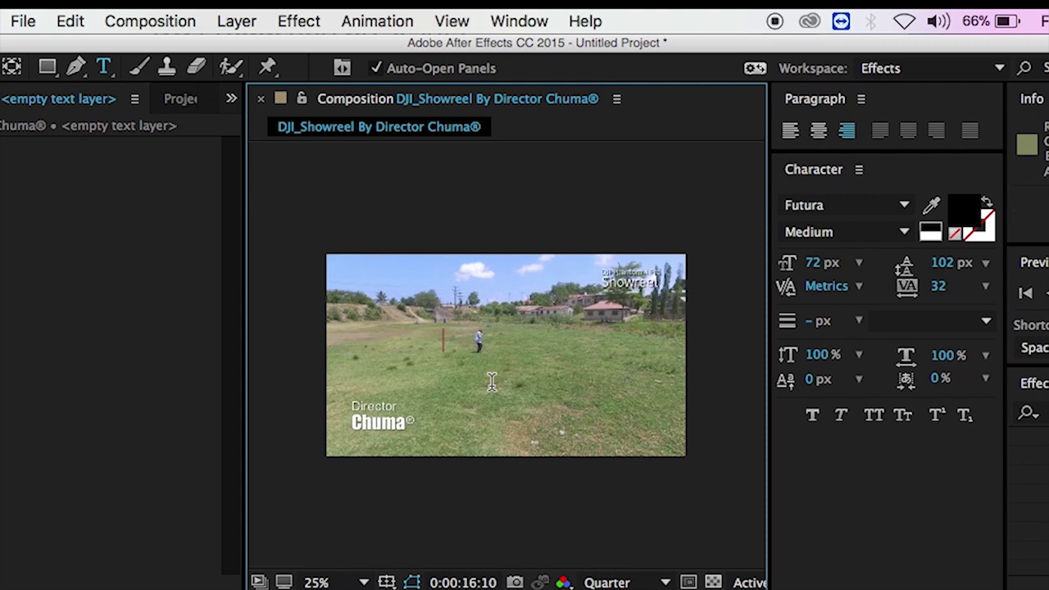
text(T)
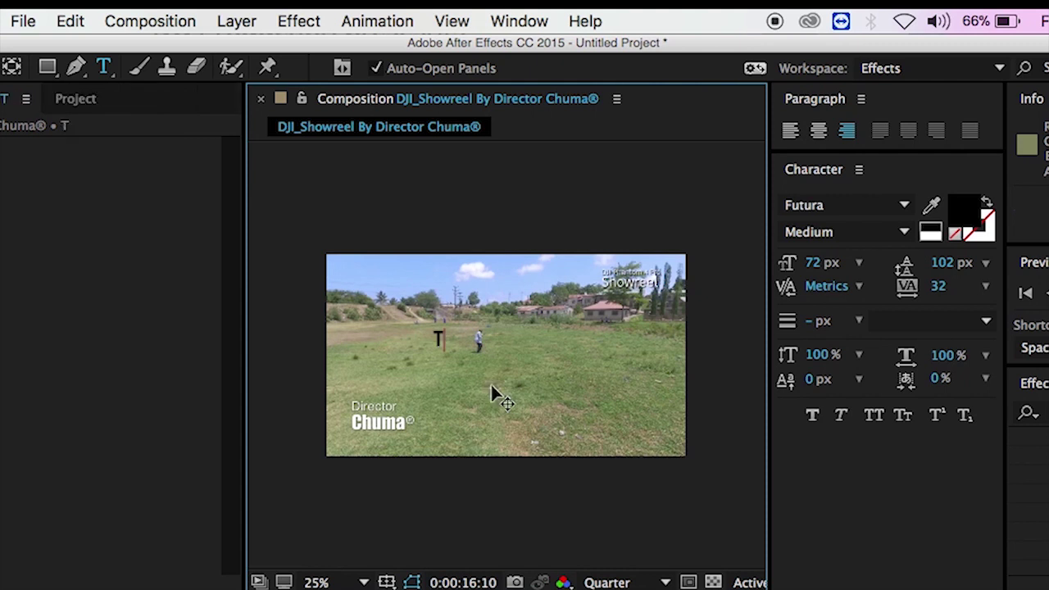
text(witch)
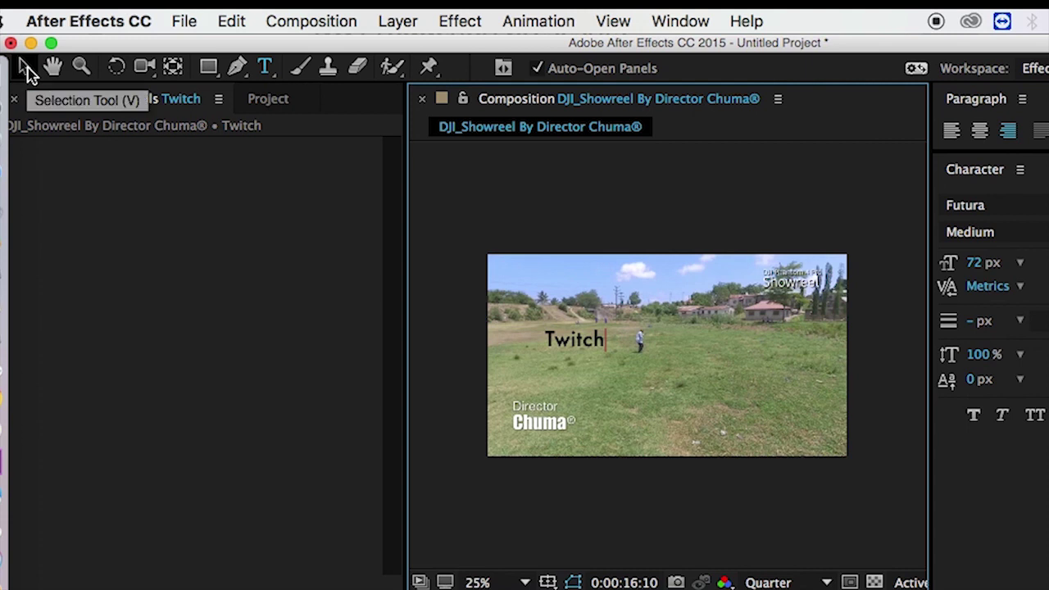
click(27, 70)
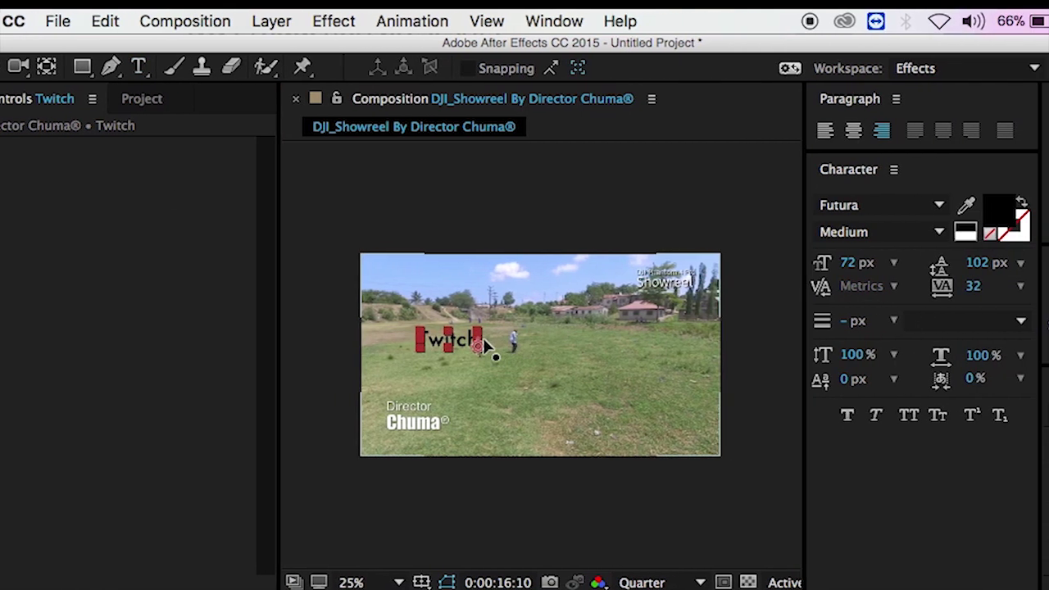
drag(405, 344, 475, 351)
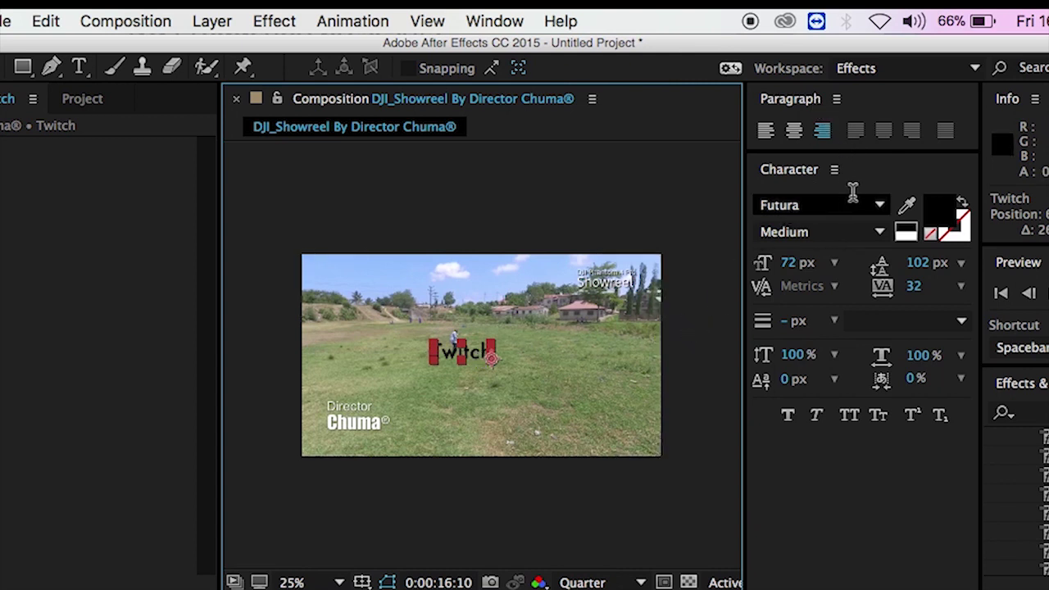
- Enlarge the Twitch title to 127 px and reposition it near the middle of the frame
click(878, 208)
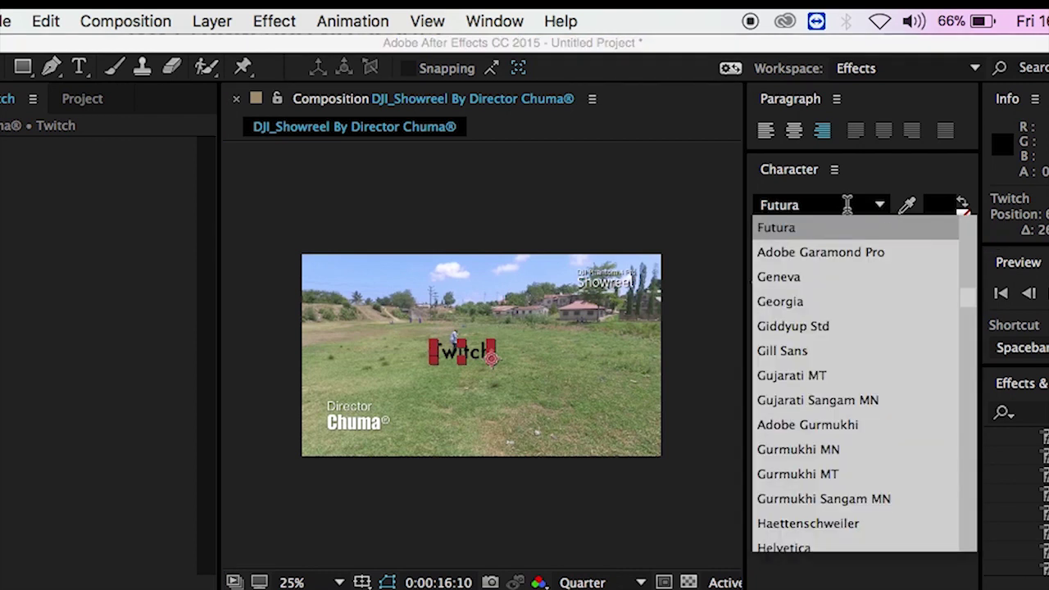
click(724, 357)
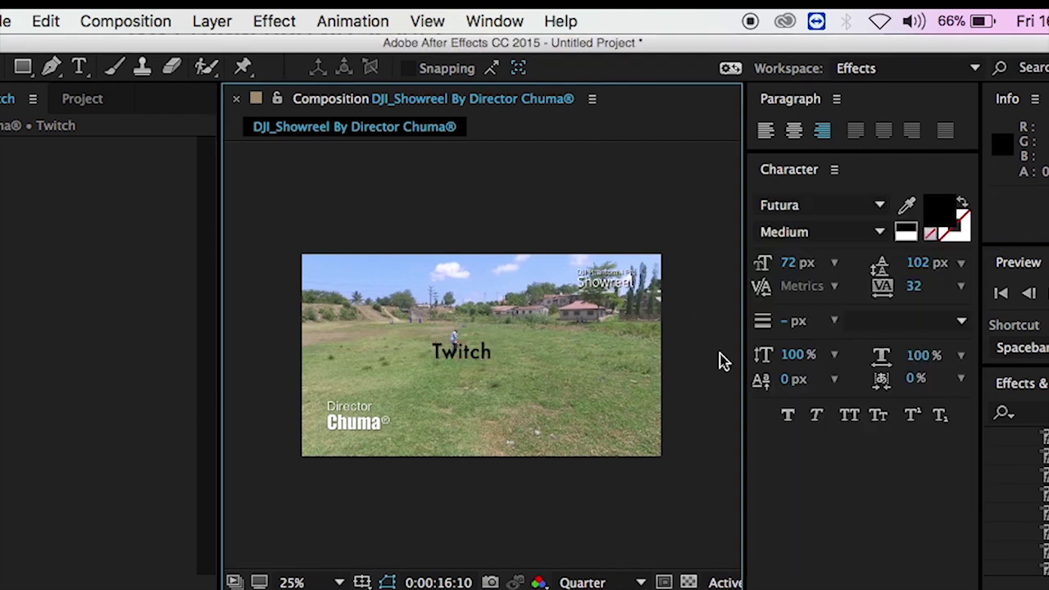
click(471, 360)
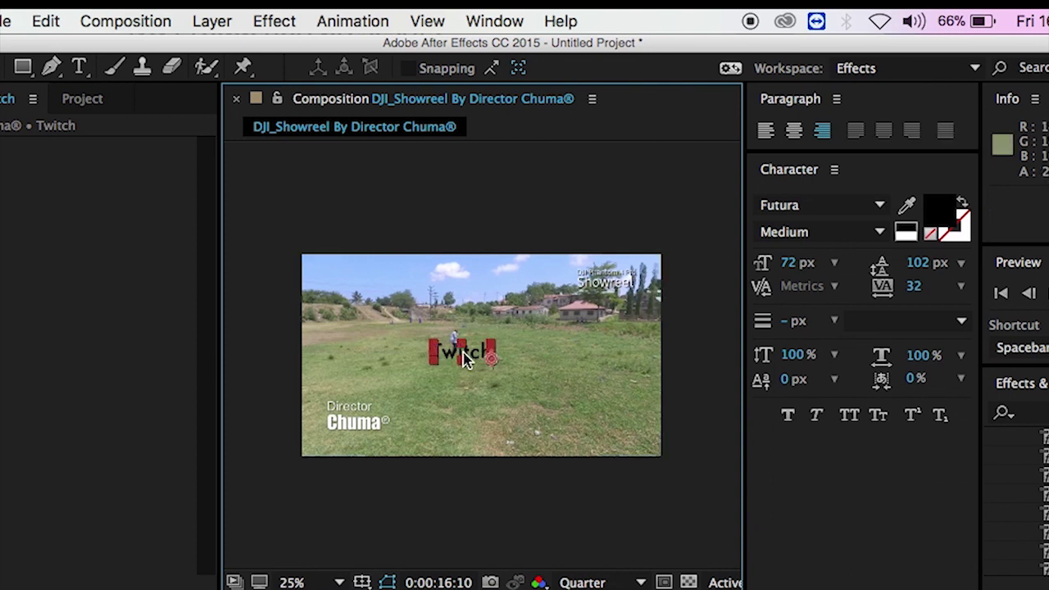
drag(790, 264, 852, 264)
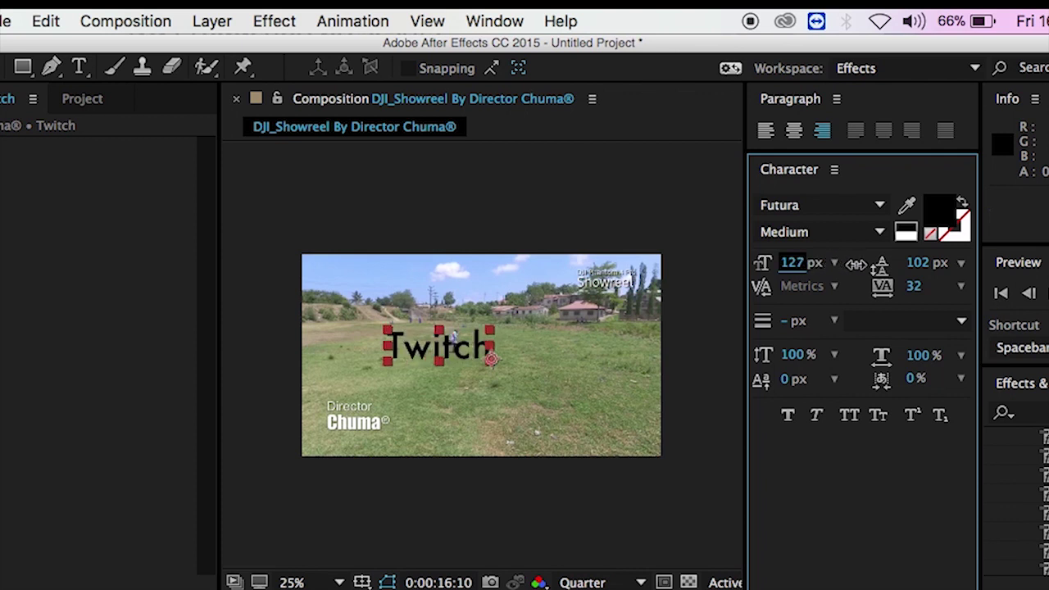
drag(457, 348, 495, 354)
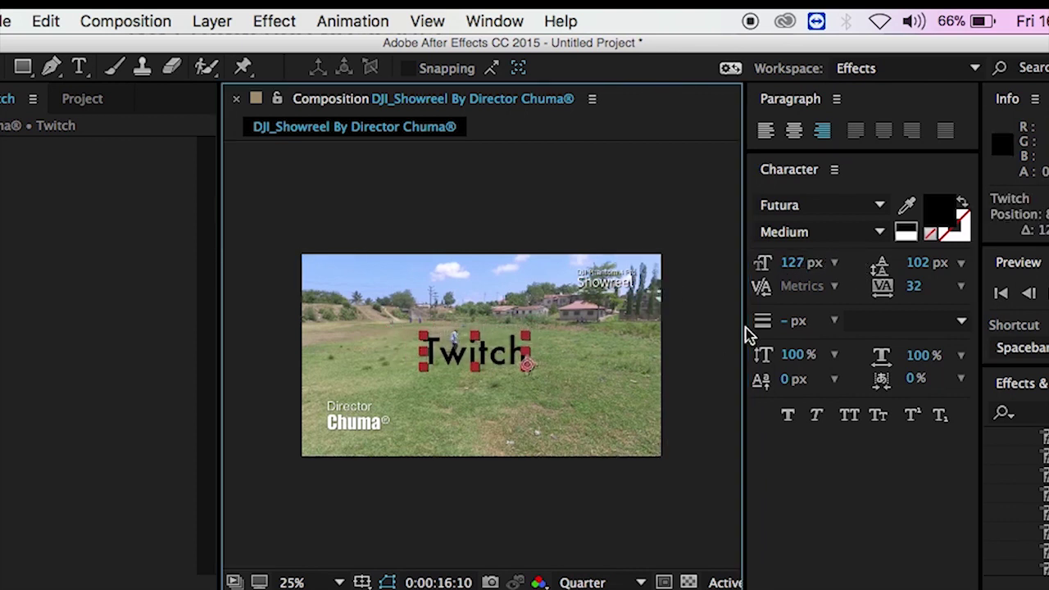
- Try the Twitch title's fill in white and in a blue with a hue of 202°
click(942, 220)
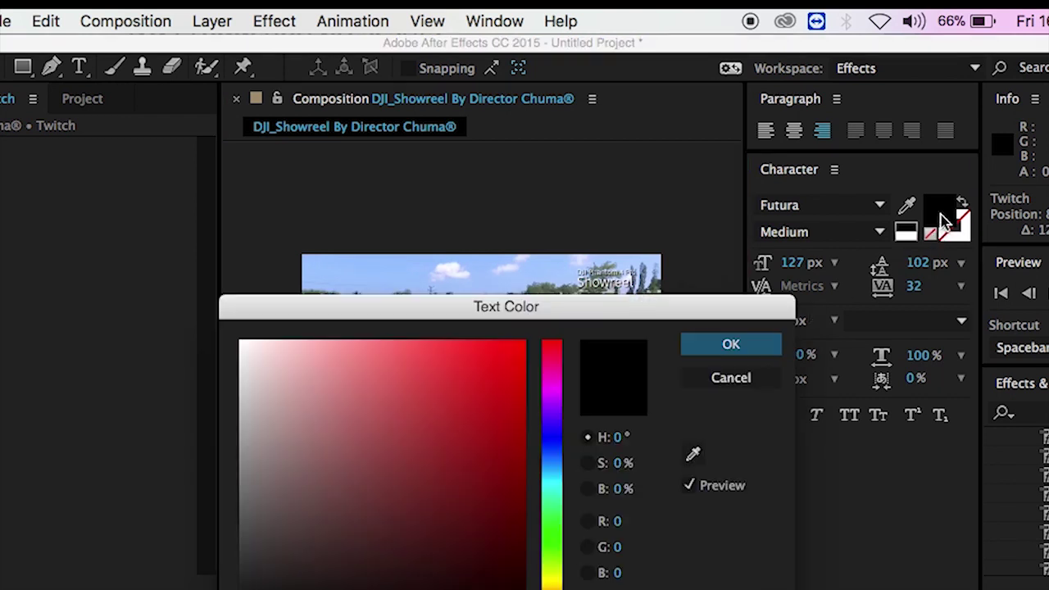
drag(363, 450, 194, 335)
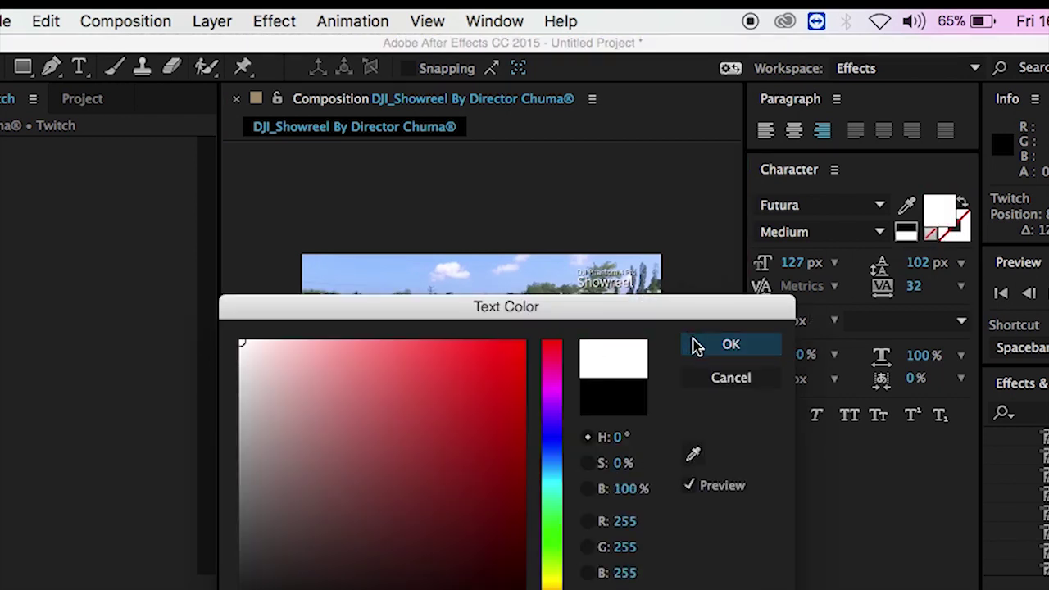
click(698, 347)
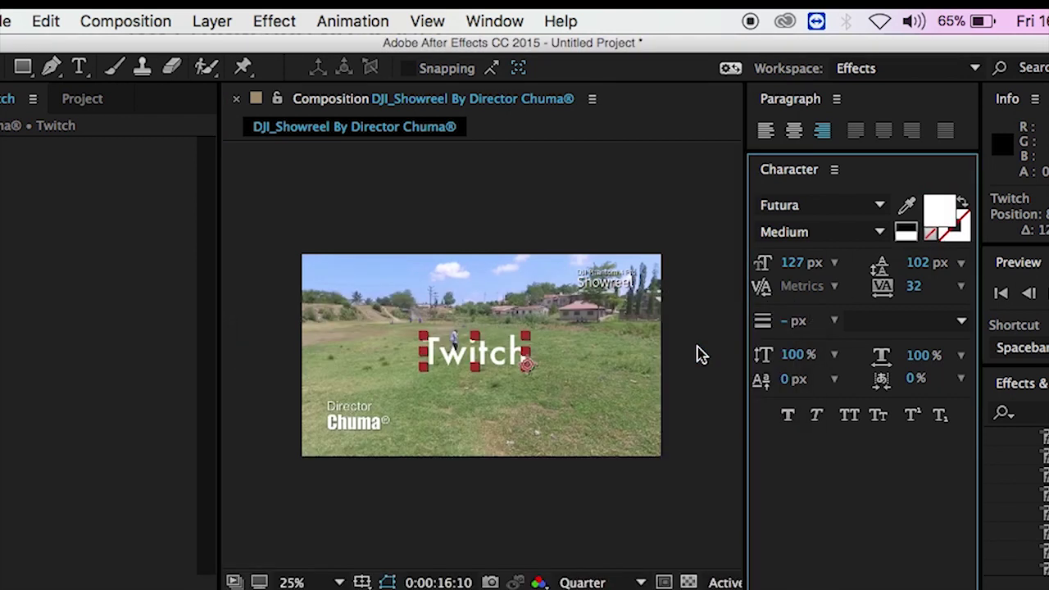
click(941, 221)
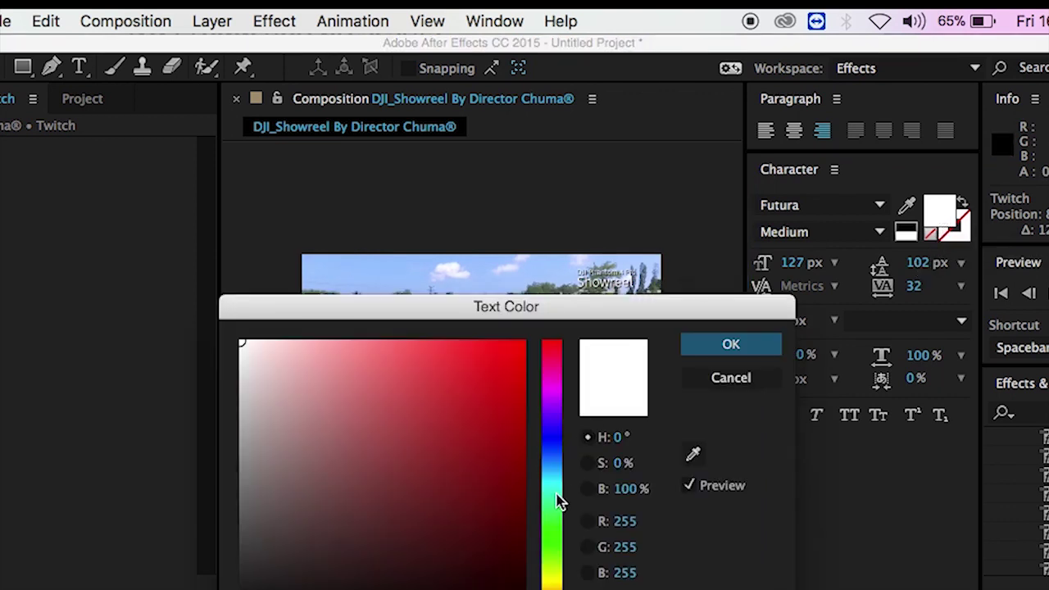
drag(557, 473, 556, 471)
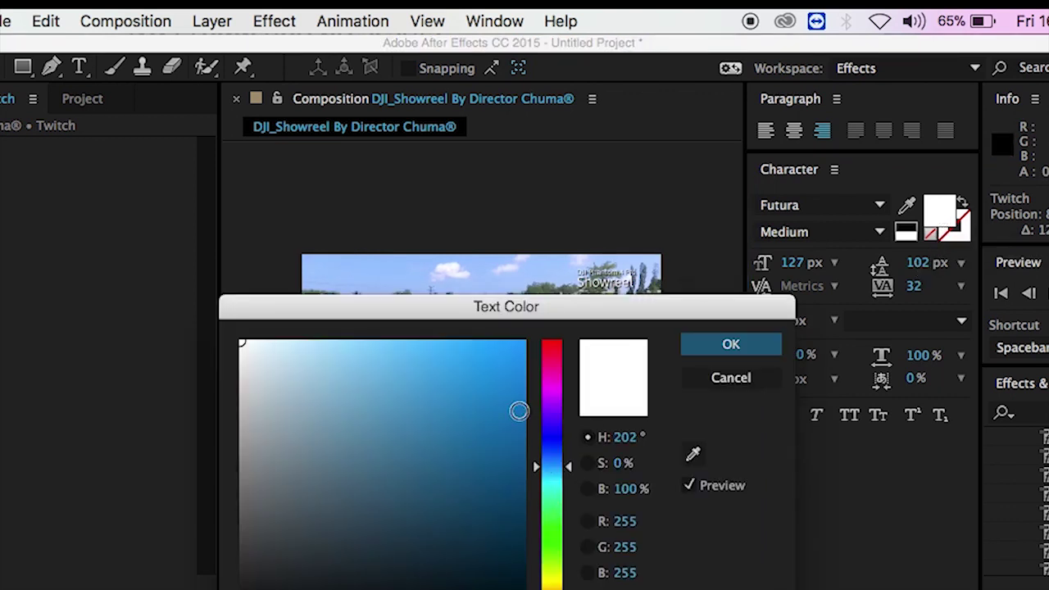
drag(518, 410, 539, 381)
click(739, 354)
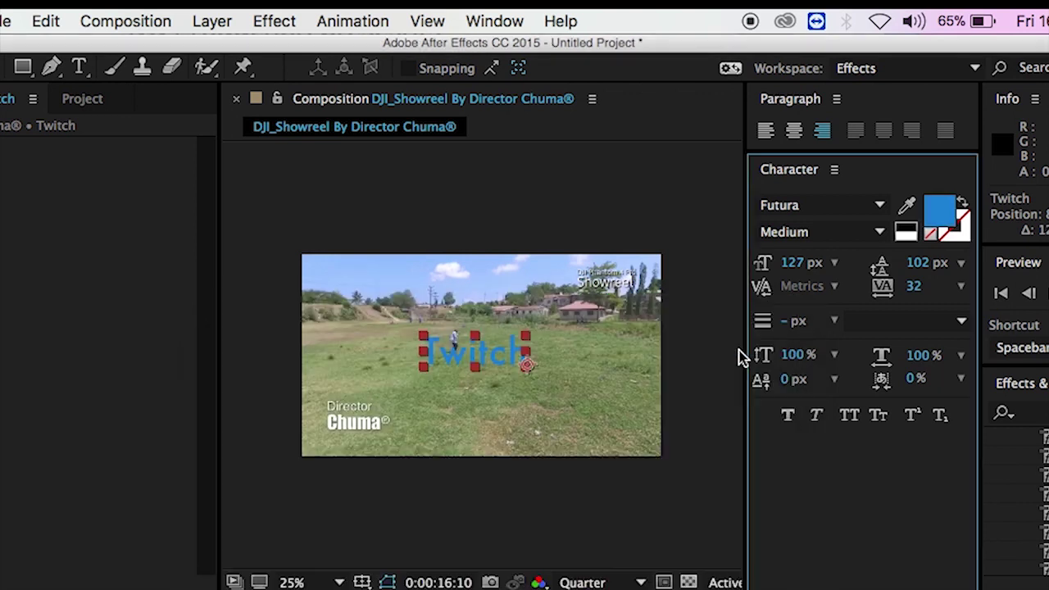
- Change the Twitch title's fill color to dark grey
click(941, 211)
click(239, 572)
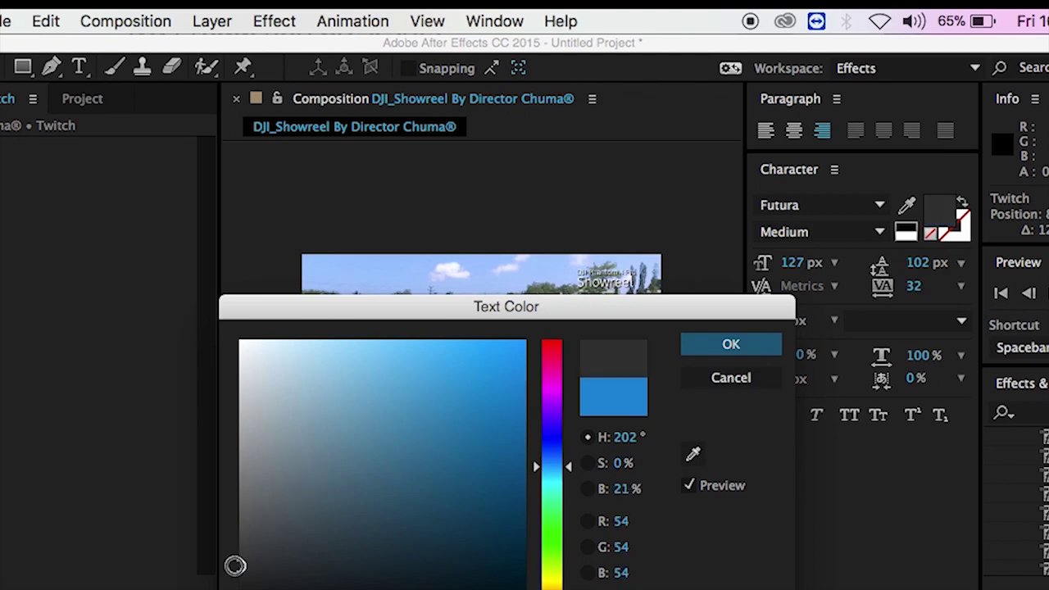
drag(240, 572, 259, 540)
click(762, 345)
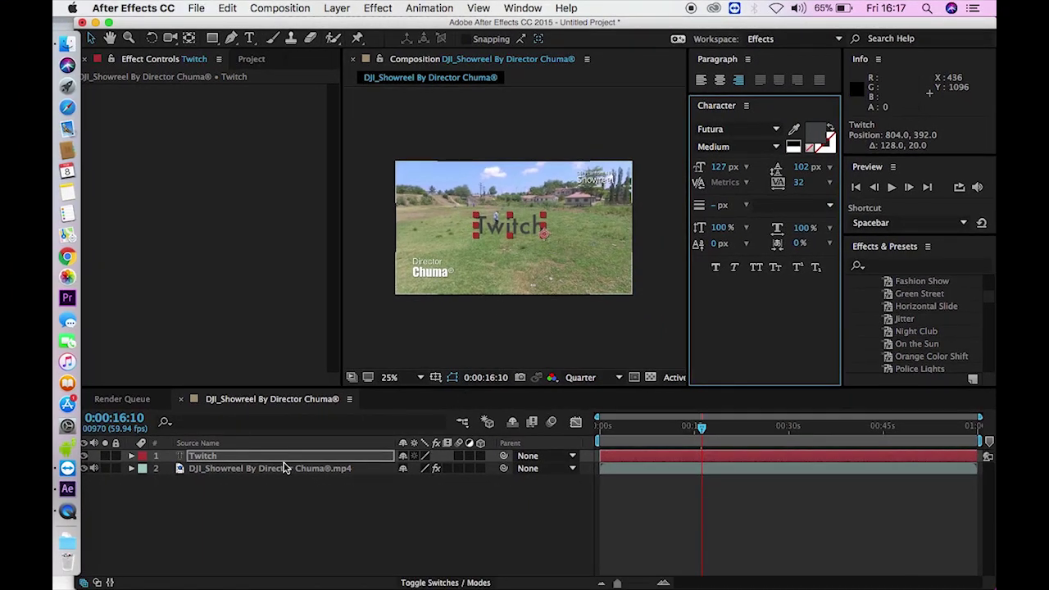
click(265, 460)
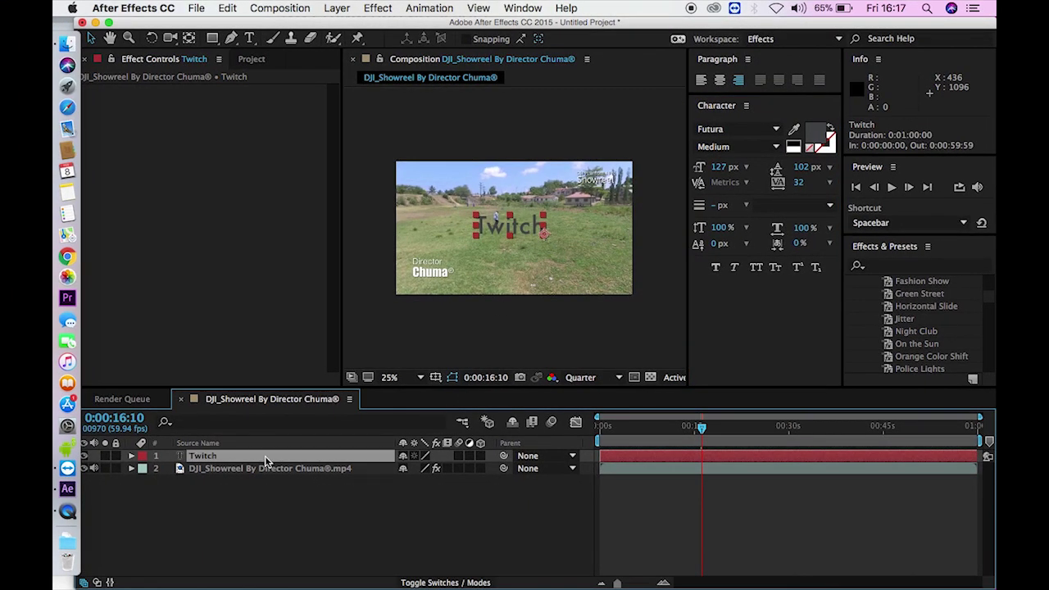
click(379, 9)
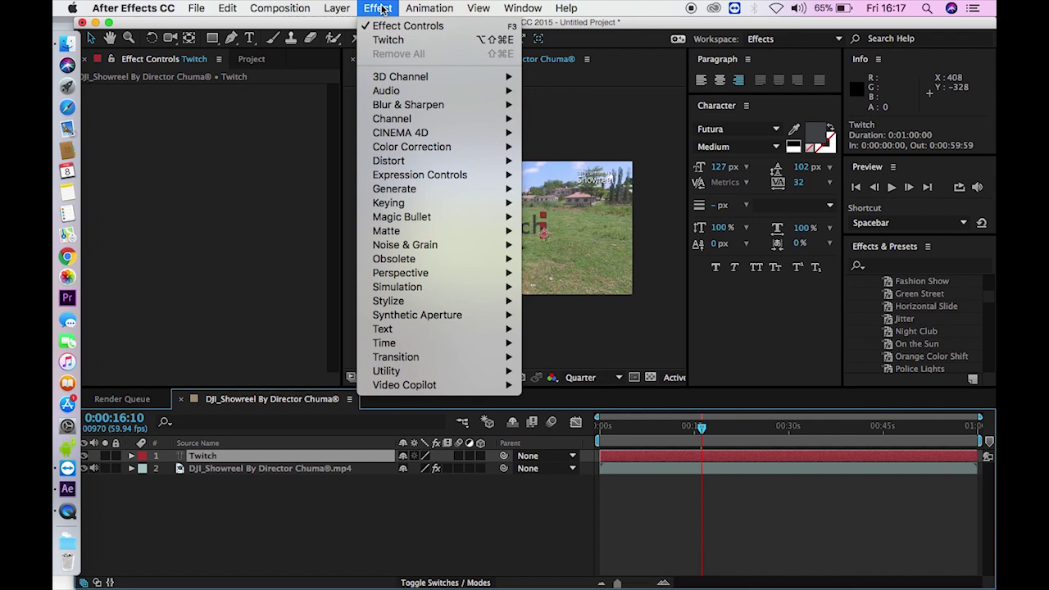
mouse_move(418, 390)
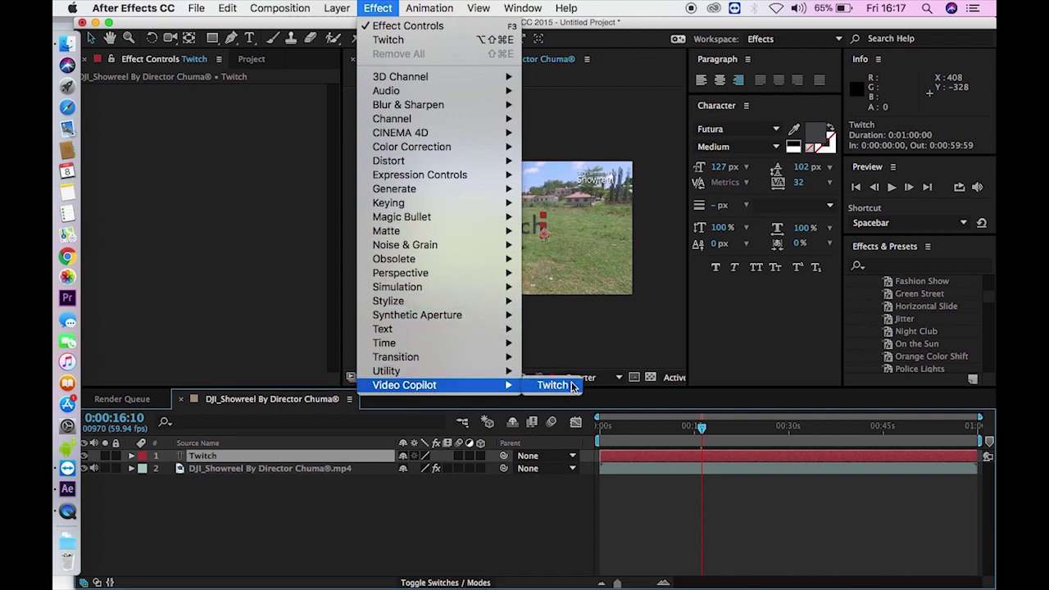
click(379, 503)
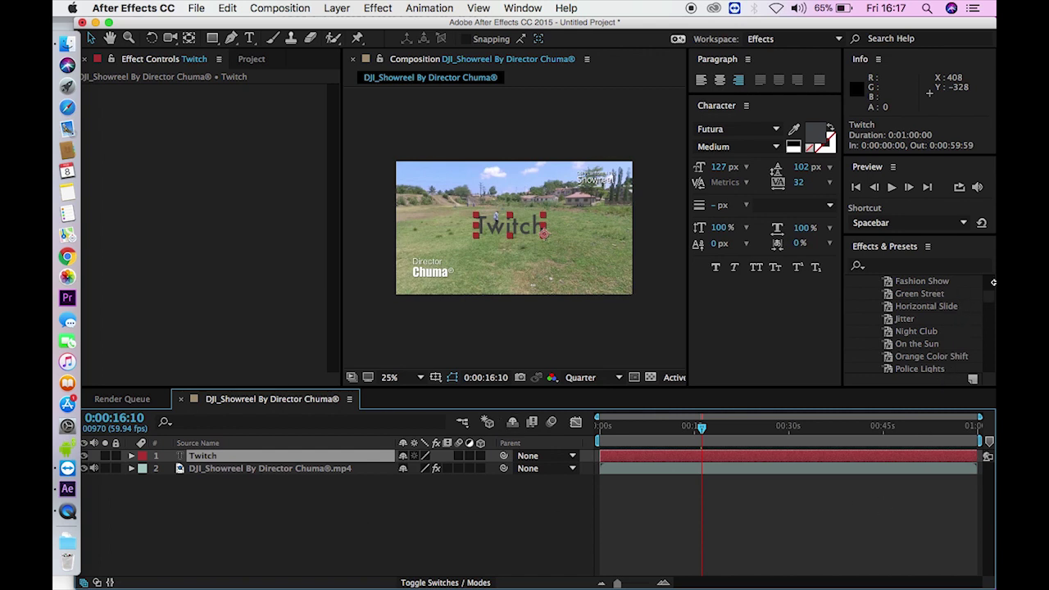
- Apply the Bad Distortion preset from the Twitch presets folder to the Twitch title in the composition
scroll(991, 305, up, 3)
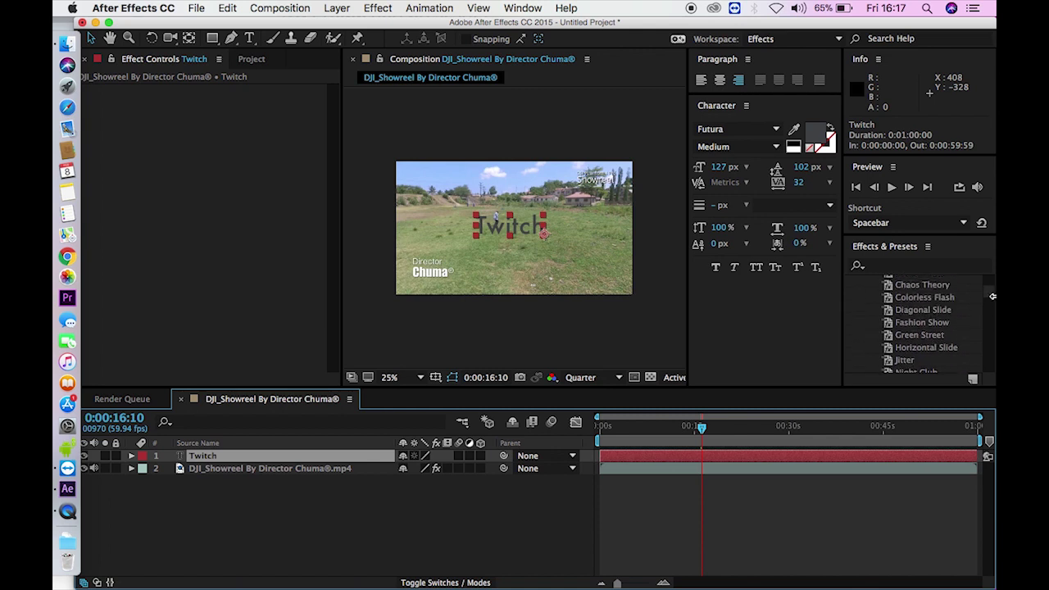
scroll(990, 304, down, 5)
scroll(988, 300, up, 4)
scroll(989, 300, up, 6)
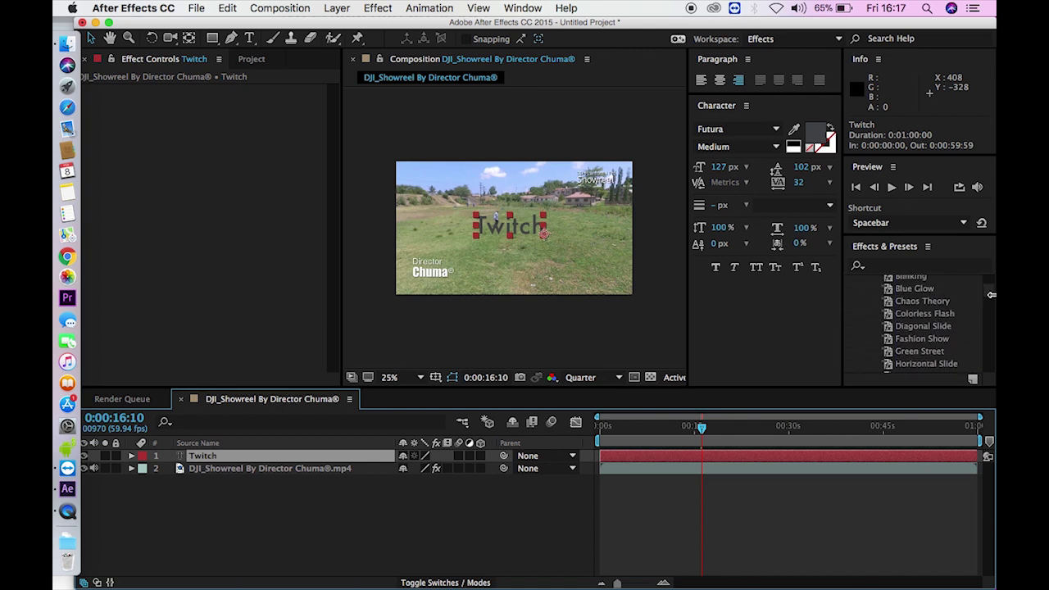
scroll(993, 286, down, 1)
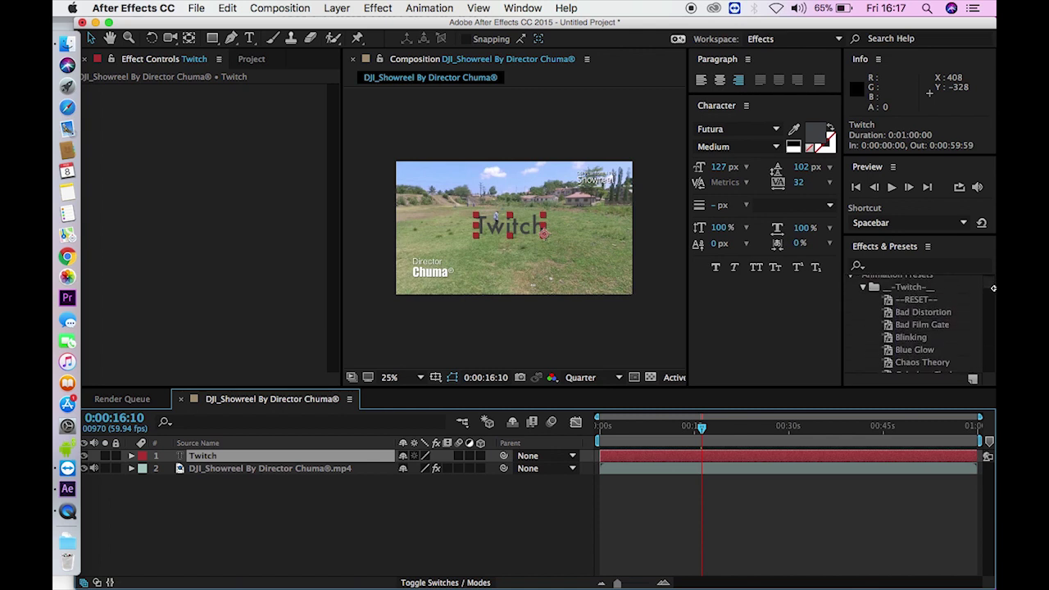
drag(932, 316, 515, 226)
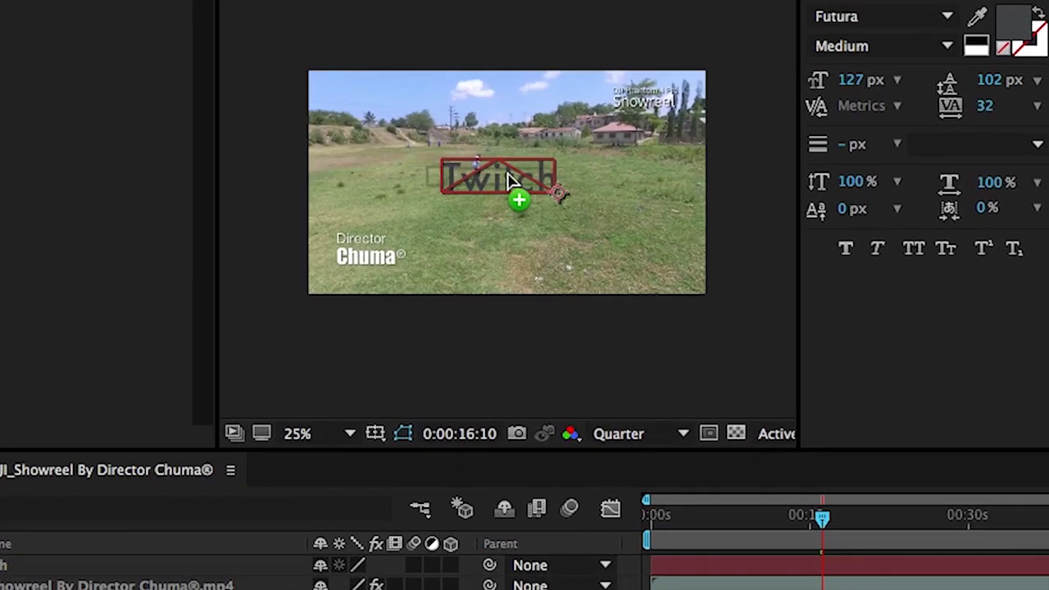
mouse_move(507, 173)
mouse_down()
mouse_move(487, 222)
mouse_move(506, 175)
mouse_up()
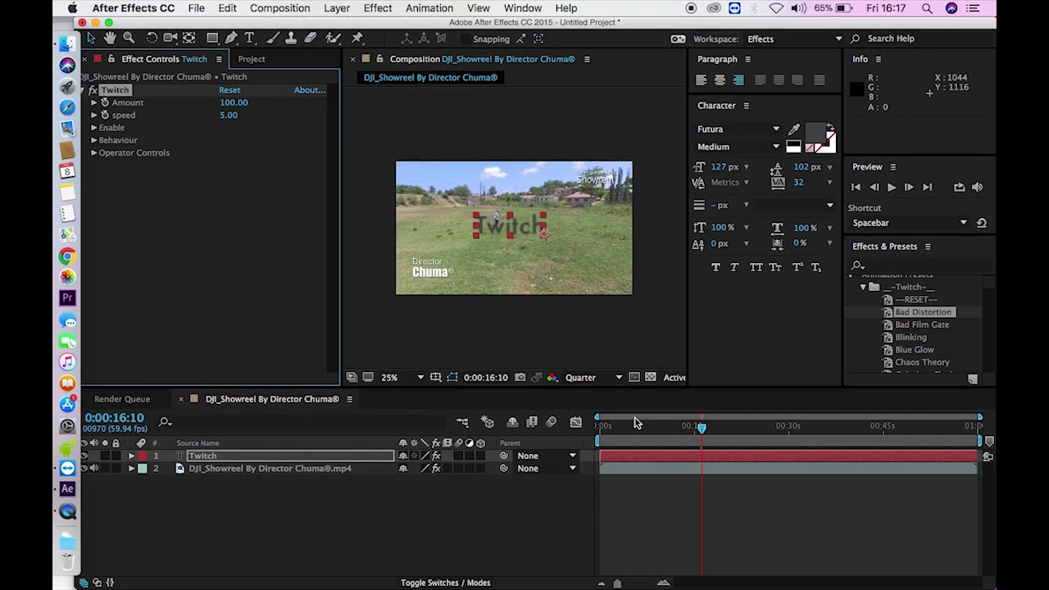
- Preview the title with the preset from 0:00:10:26, and move the playhead to 0:00:23:12
drag(621, 432, 619, 435)
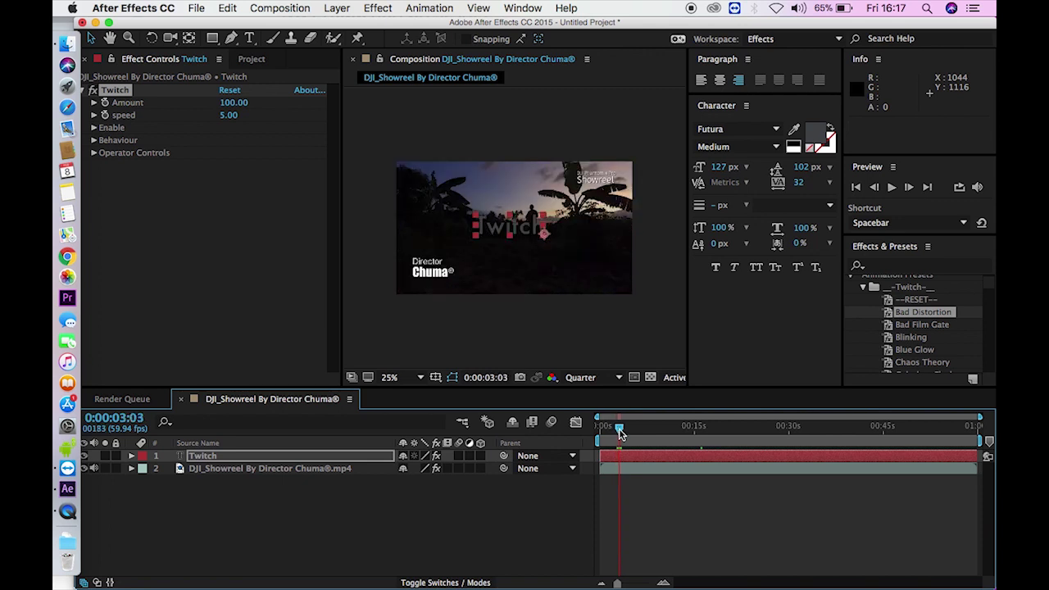
click(667, 426)
key(space)
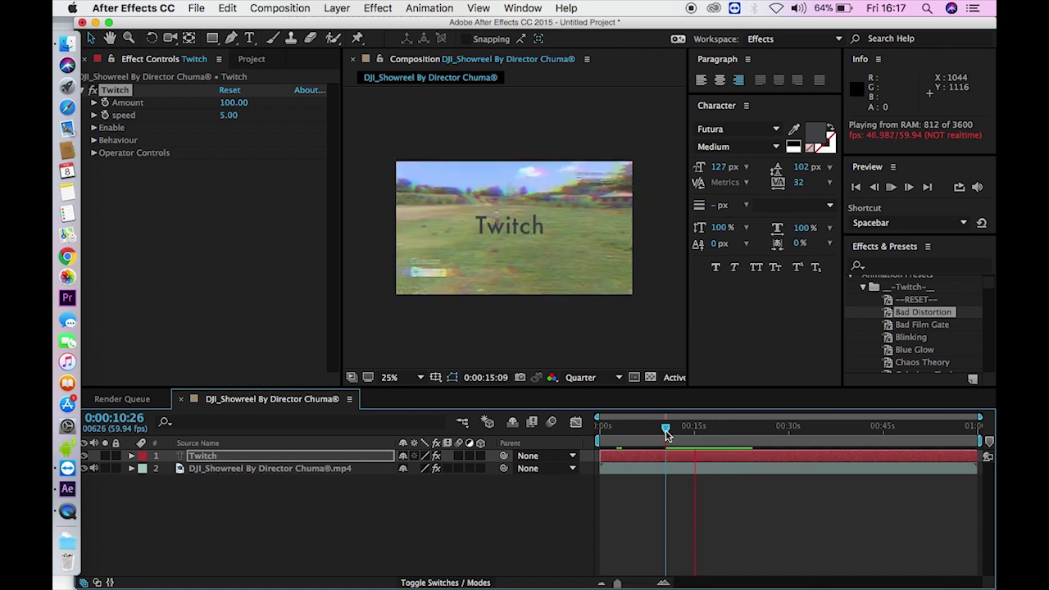
drag(736, 437, 748, 435)
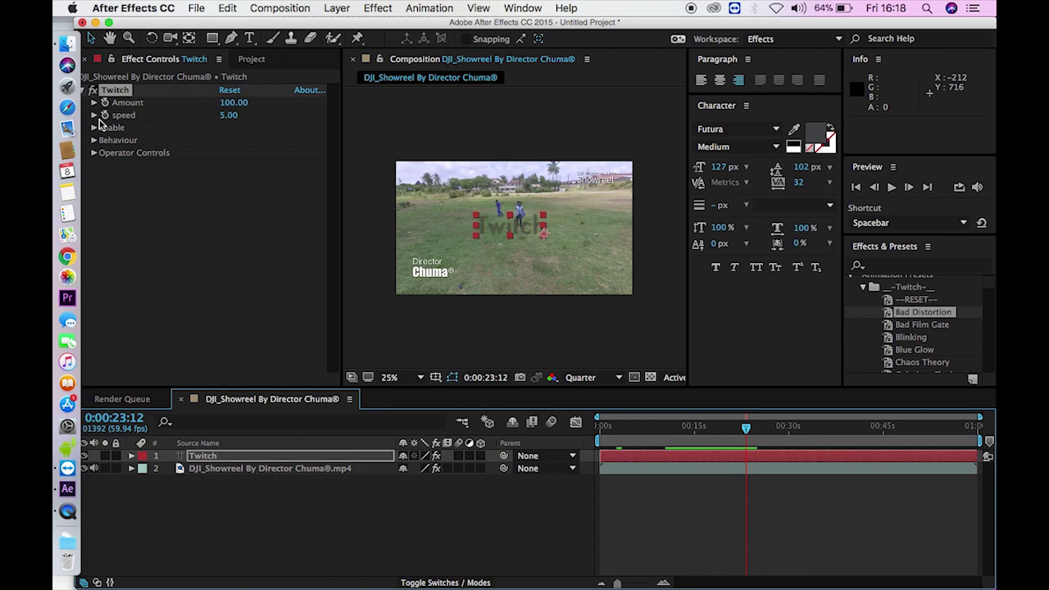
- Select the Twitch text layer and expand its Twitch effect properties in the timeline
click(217, 443)
click(216, 457)
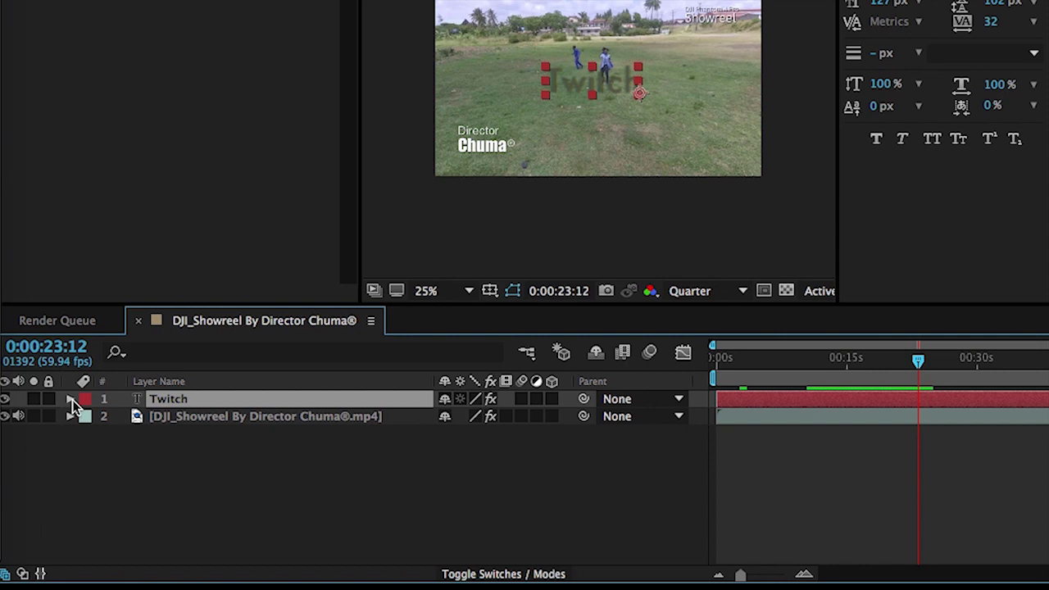
click(70, 400)
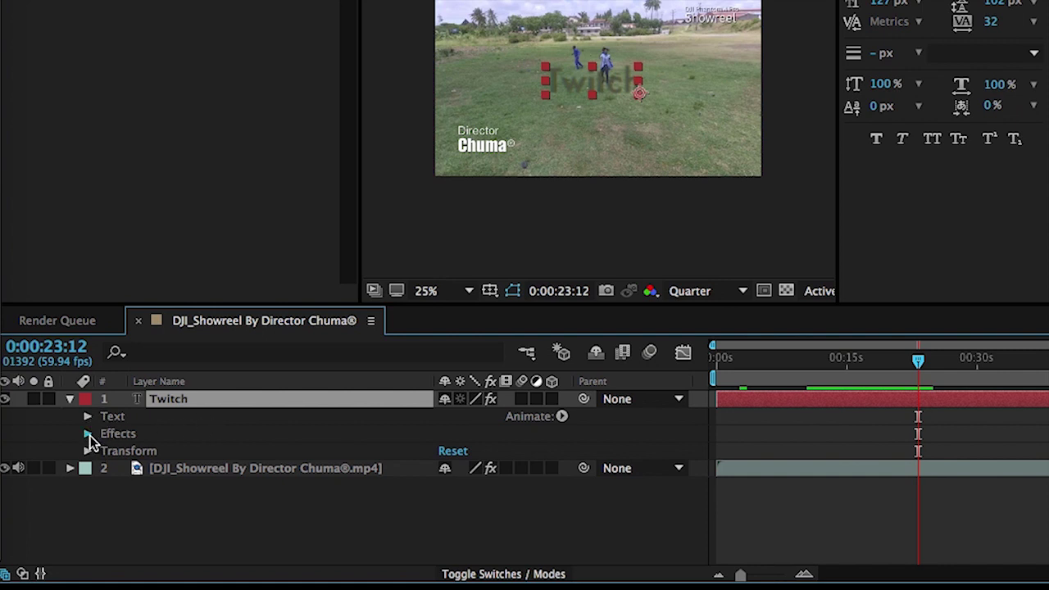
click(87, 434)
click(106, 451)
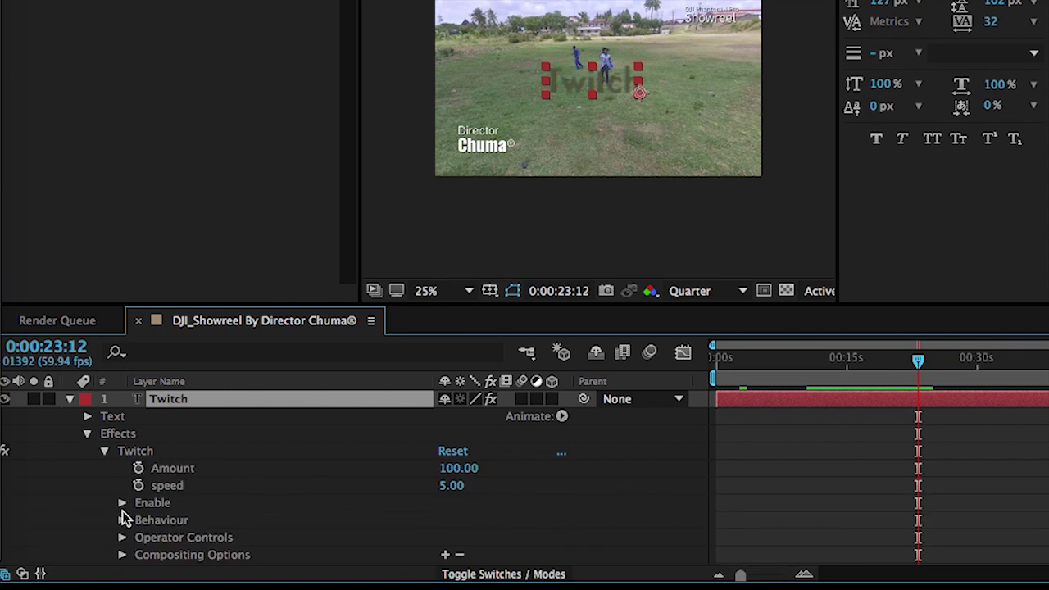
- Examine the Twitch effect's Enable and Behaviour settings on the title layer, and expand its Operator Controls
scroll(164, 515, down, 2)
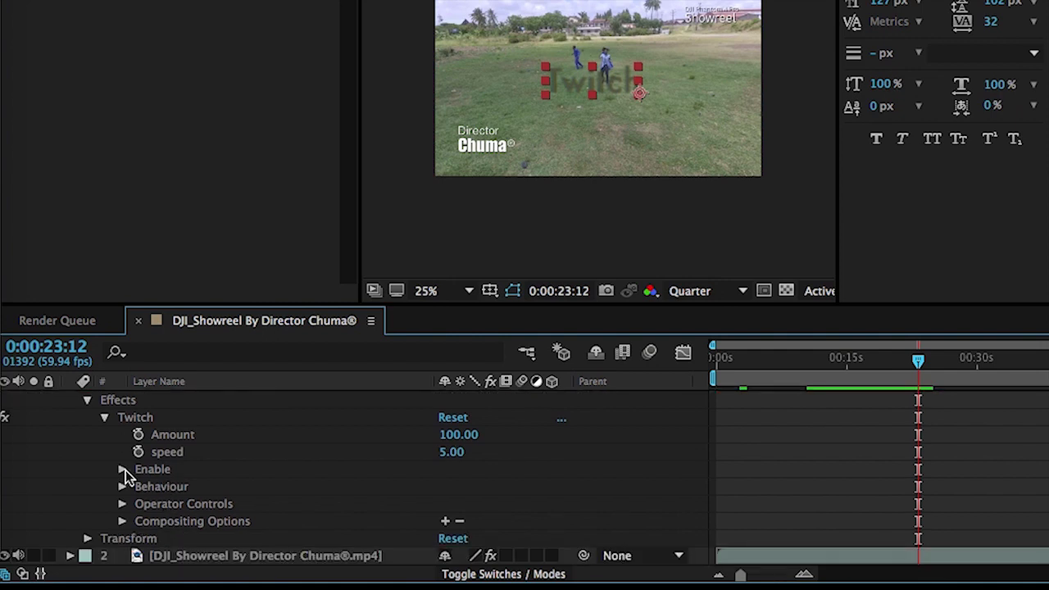
click(122, 470)
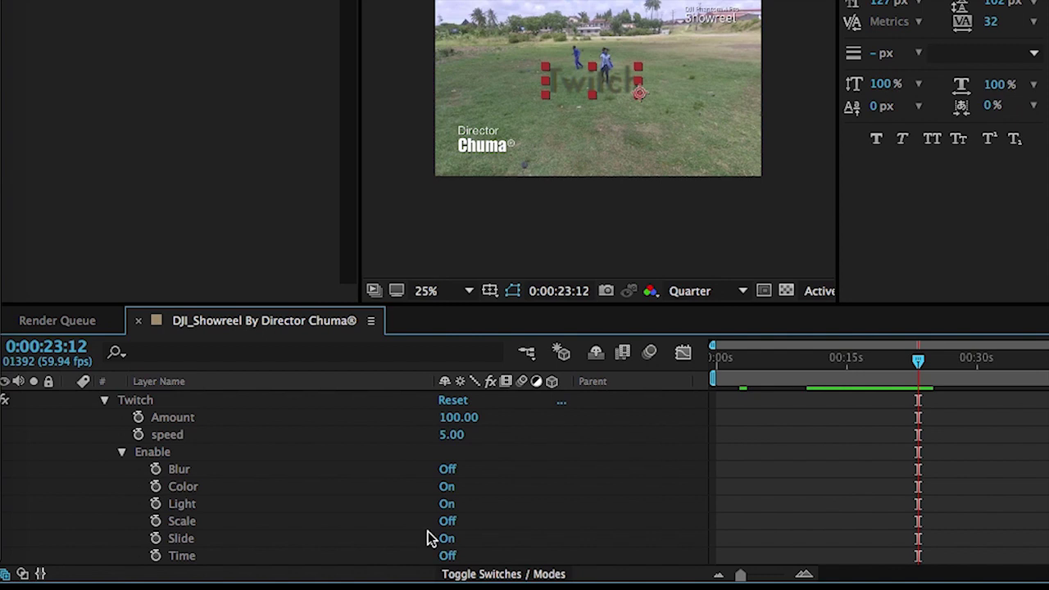
click(121, 452)
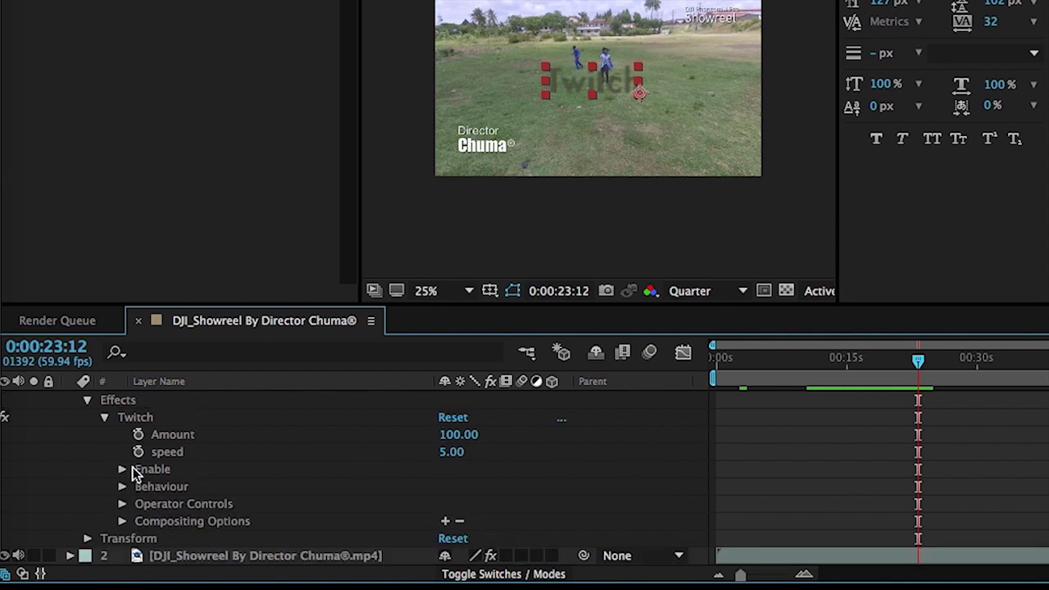
click(121, 486)
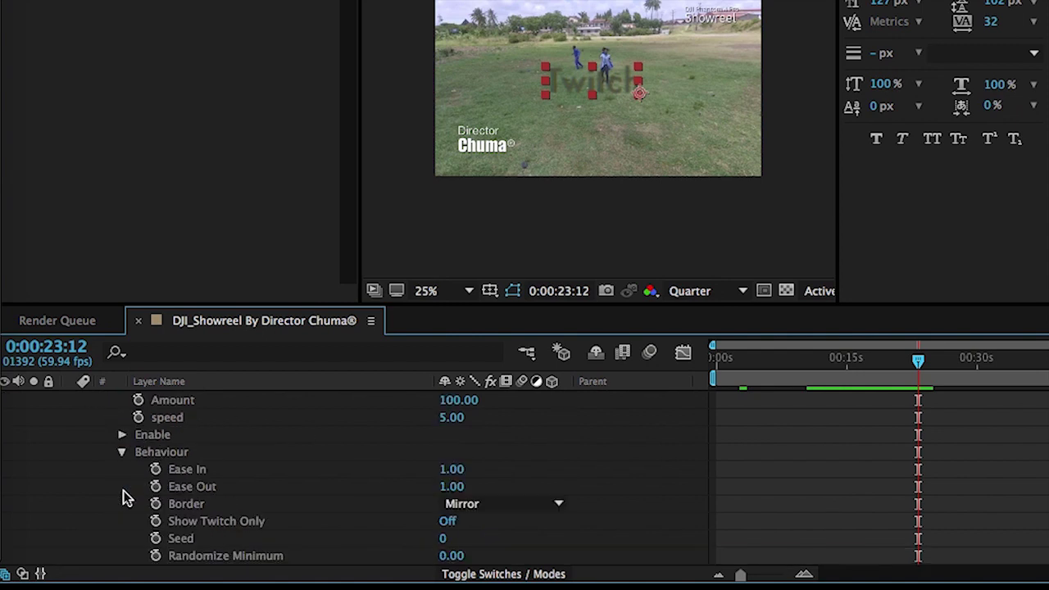
scroll(260, 512, down, 1)
scroll(260, 512, down, 2)
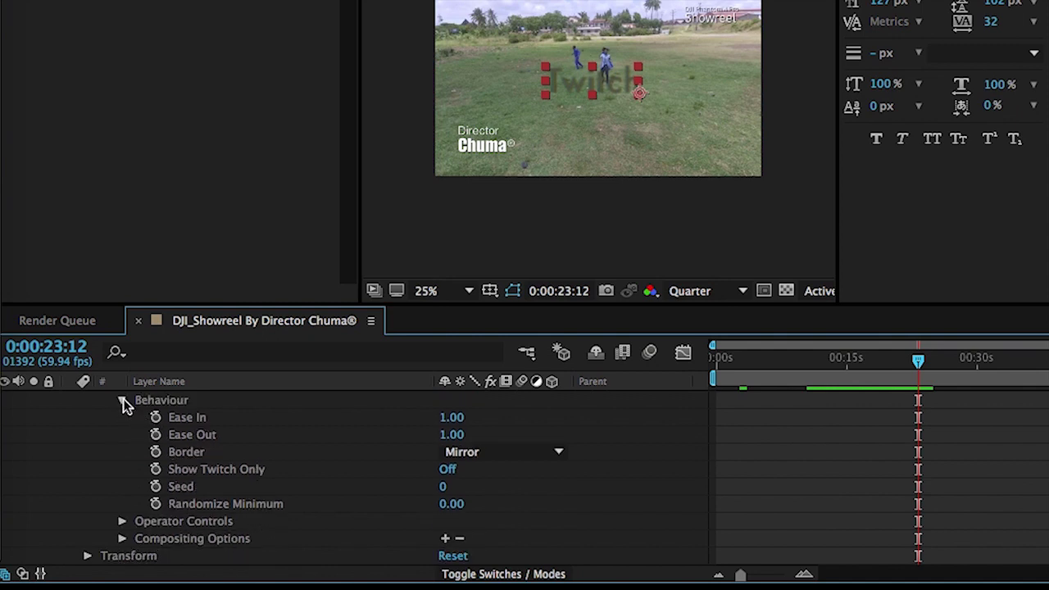
click(122, 400)
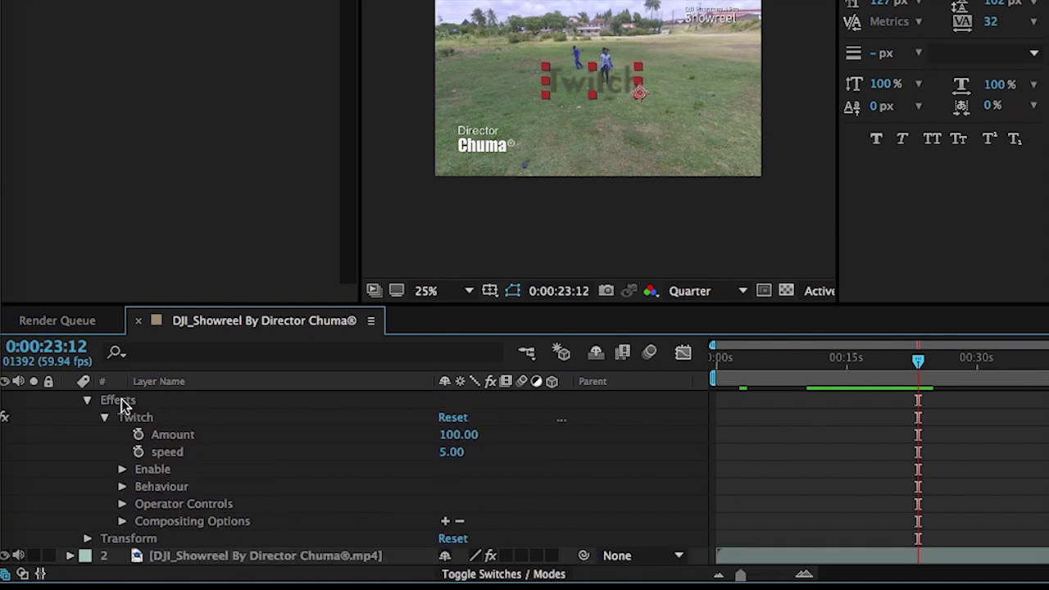
click(123, 505)
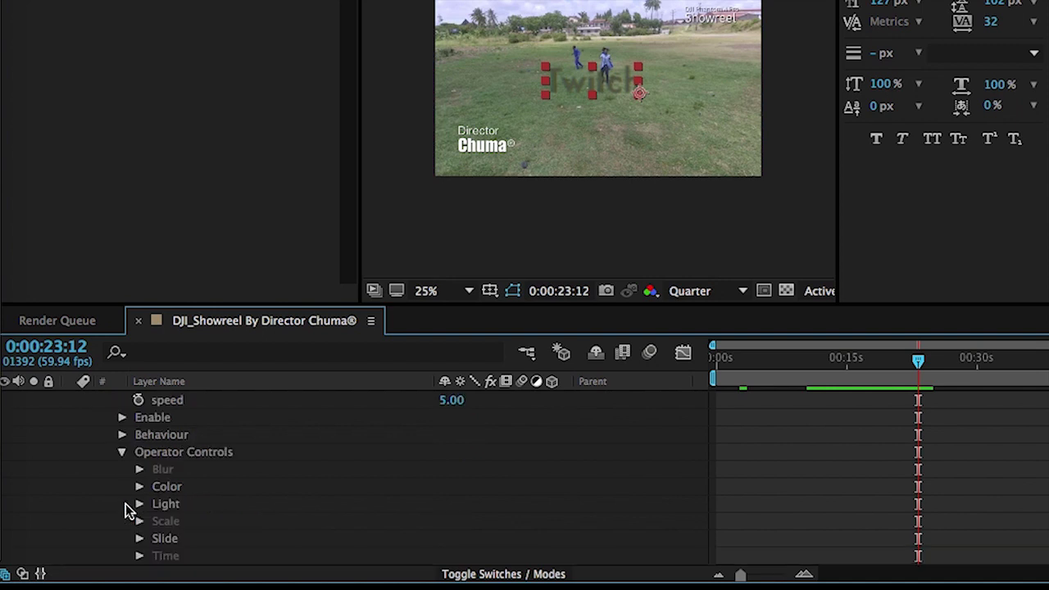
- Set the Slide Amount of the title's Twitch effect to 26, preview the result, and move the playhead to 0:00:24:15
scroll(247, 508, down, 3)
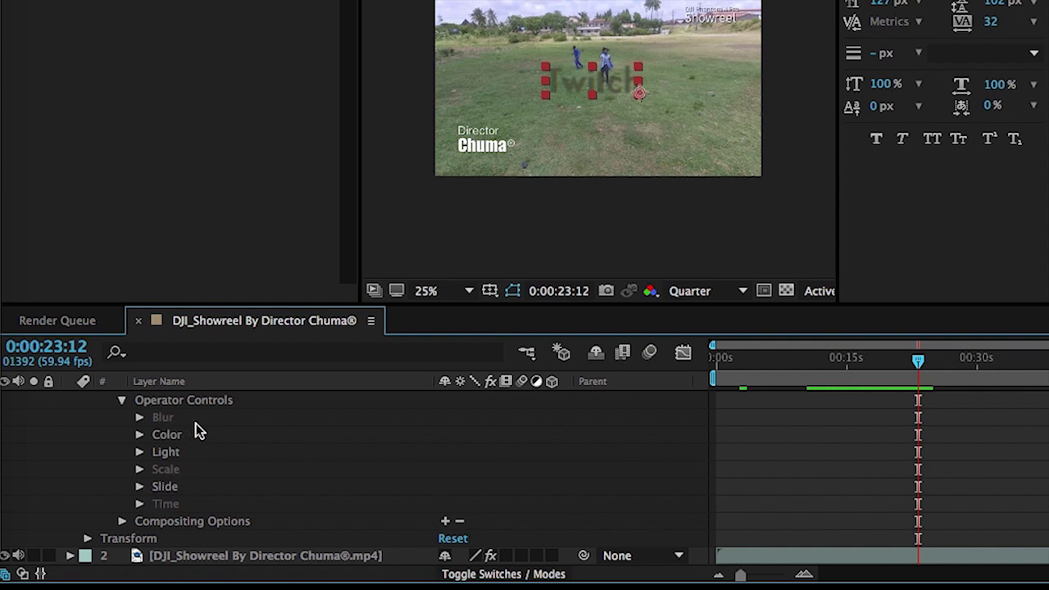
click(139, 487)
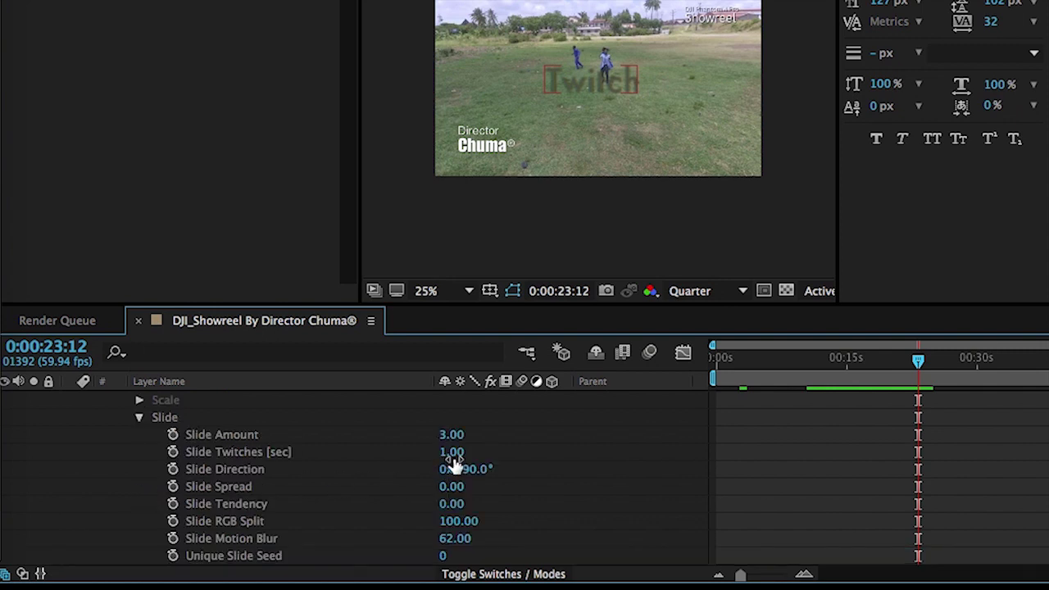
drag(448, 439, 472, 436)
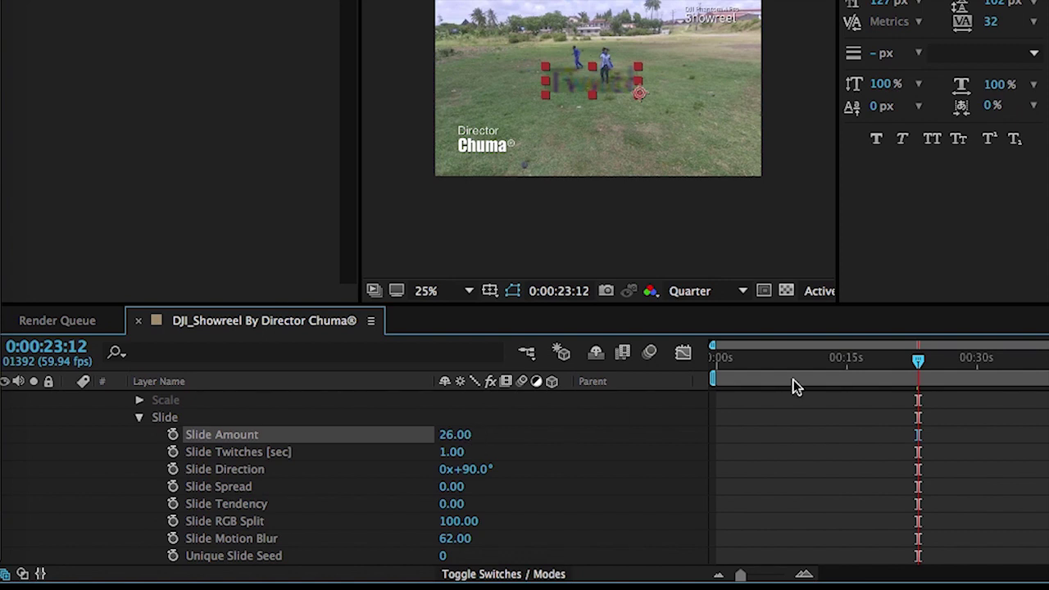
key(space)
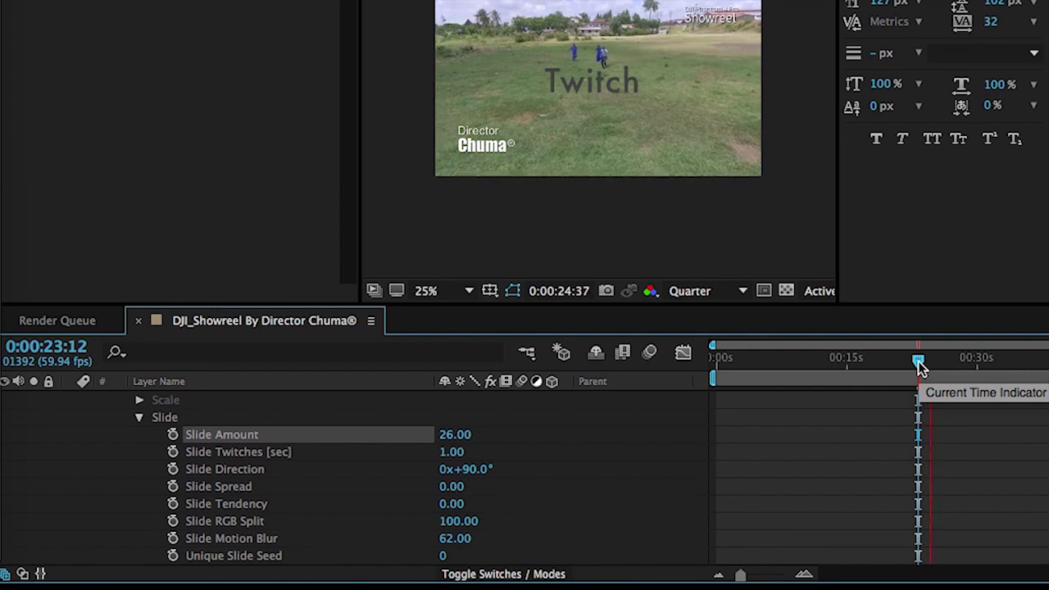
drag(918, 360, 927, 360)
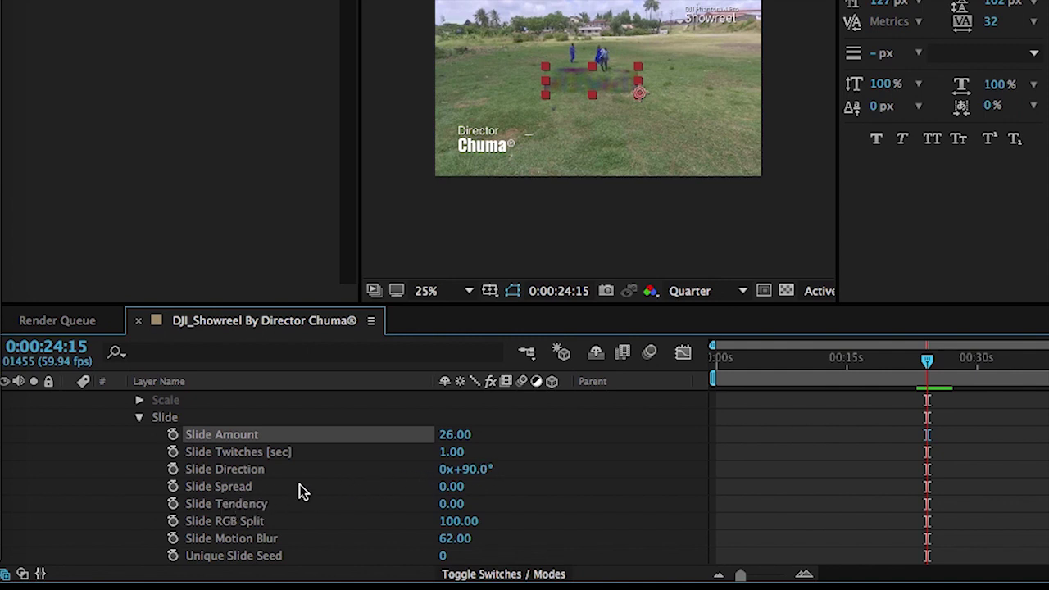
- Try a Slide Direction of about 123°, undo it, and set Slide Twitches [sec] to 2.60 before collapsing the Slide controls
drag(469, 471, 496, 468)
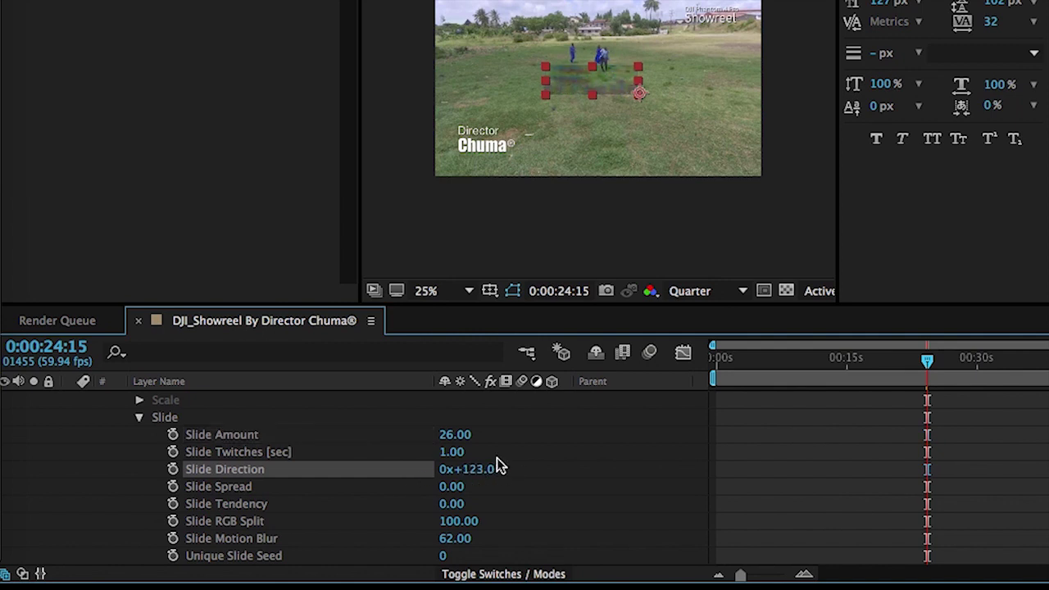
key(ctrl+z)
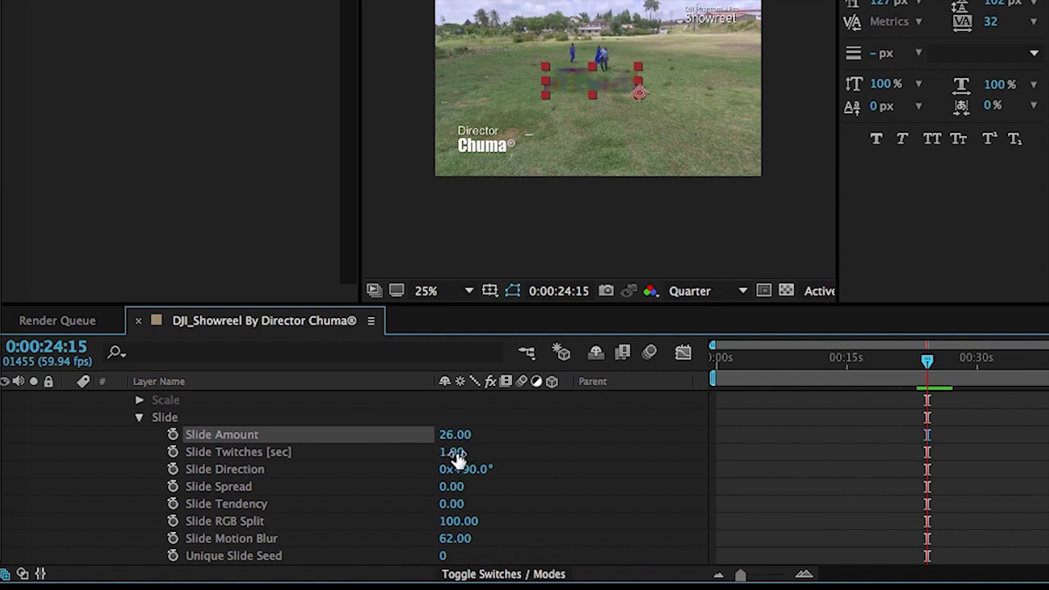
drag(457, 457, 473, 450)
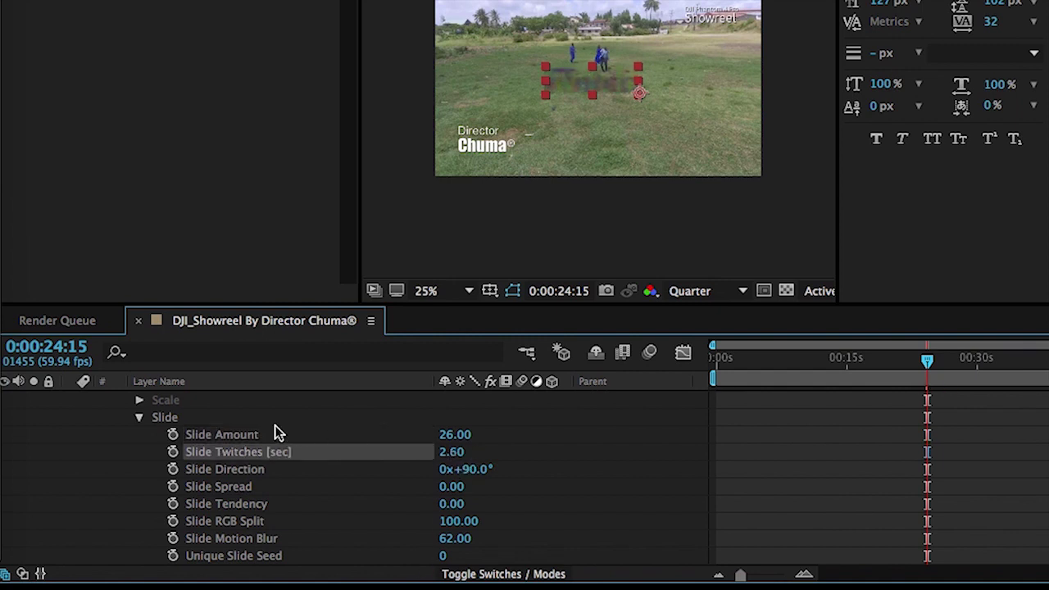
click(140, 418)
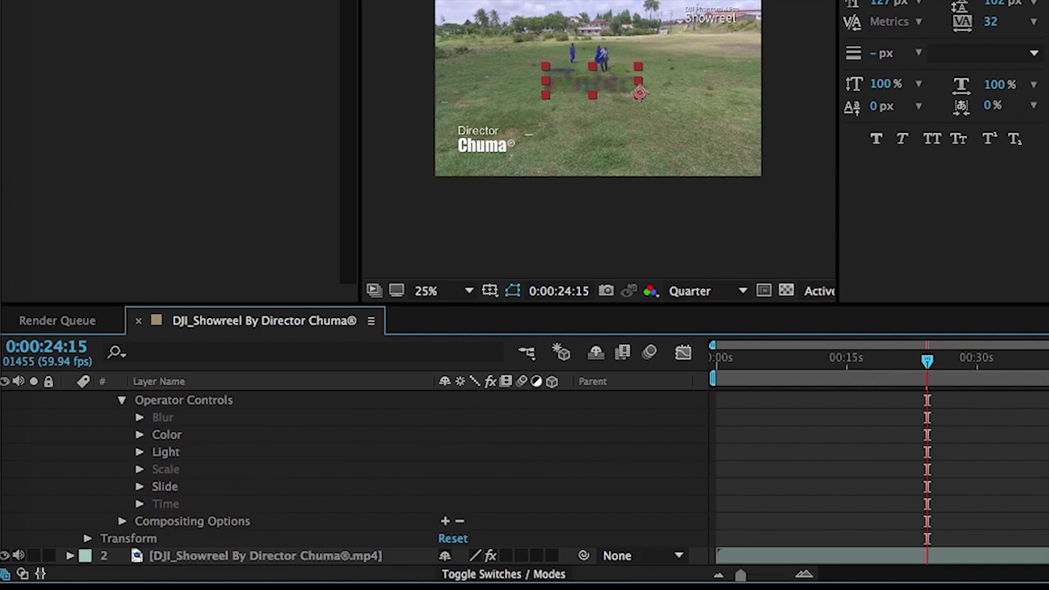
- Preview the title's slide effect from 0:00:22:58 and move the playhead to 0:00:23:40 to inspect a frame
click(917, 358)
key(space)
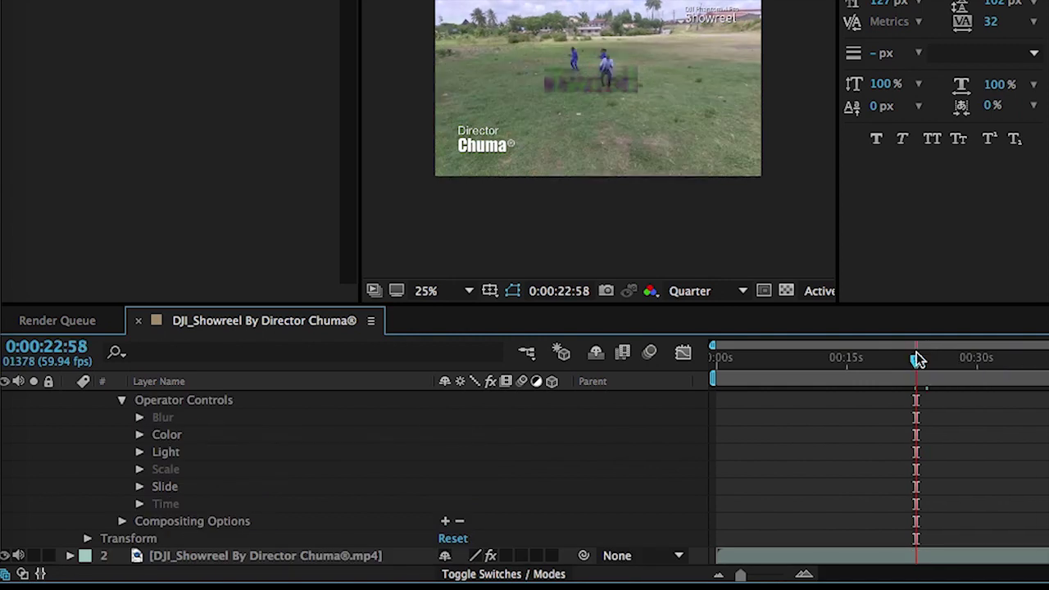
drag(918, 359, 922, 360)
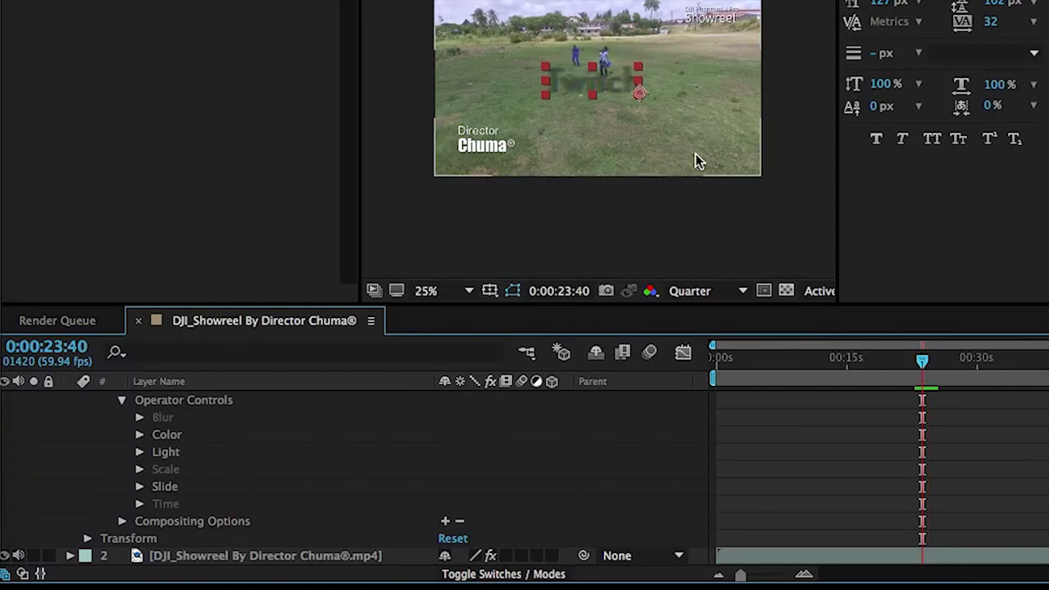
click(662, 193)
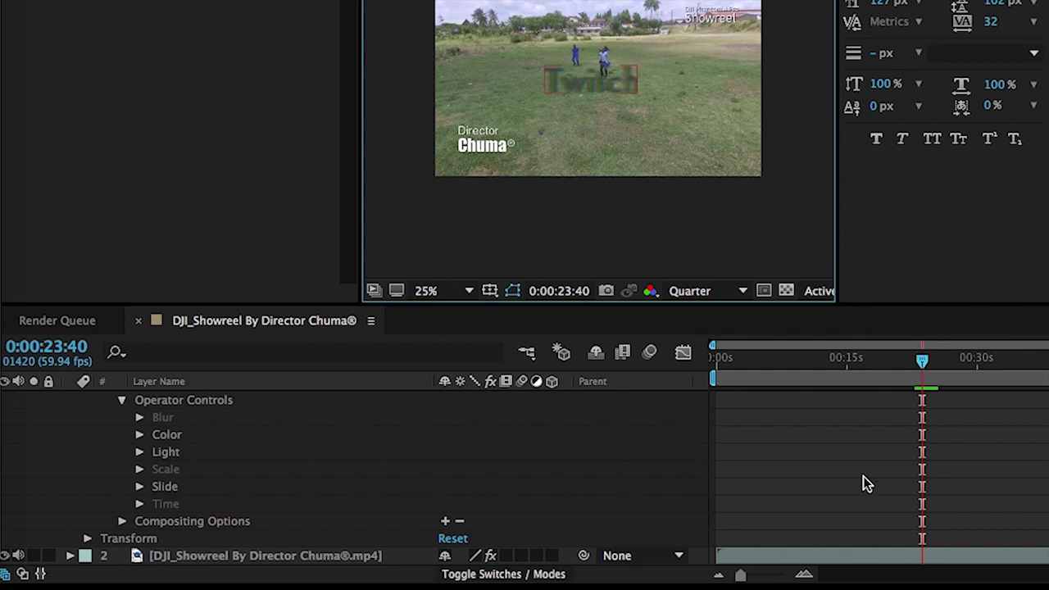
- Collapse the Twitch text layer's properties and delete the Twitch effect from the layer
scroll(862, 477, up, 5)
click(71, 398)
click(178, 399)
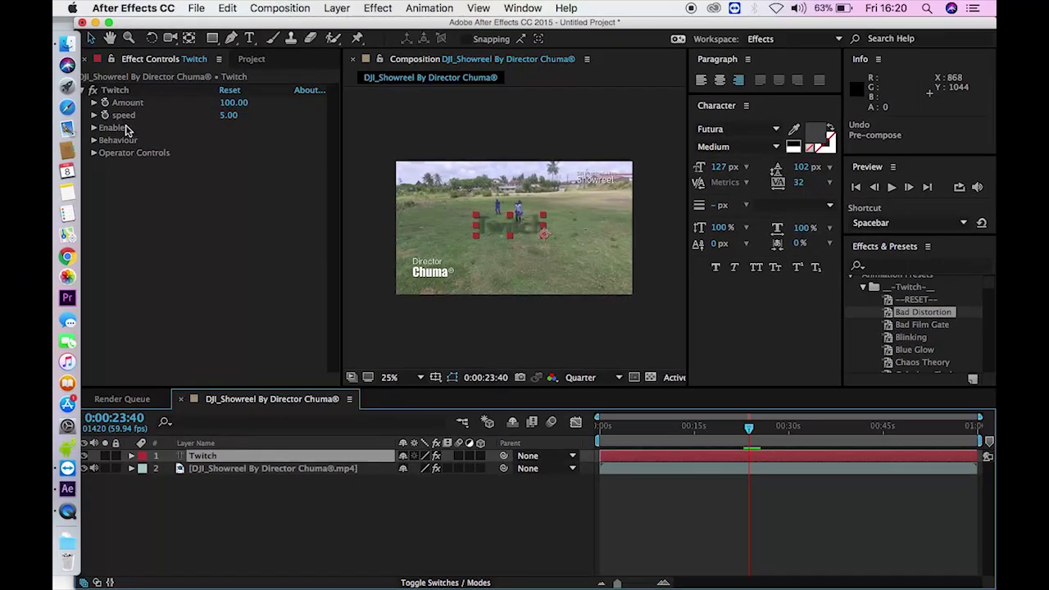
click(117, 92)
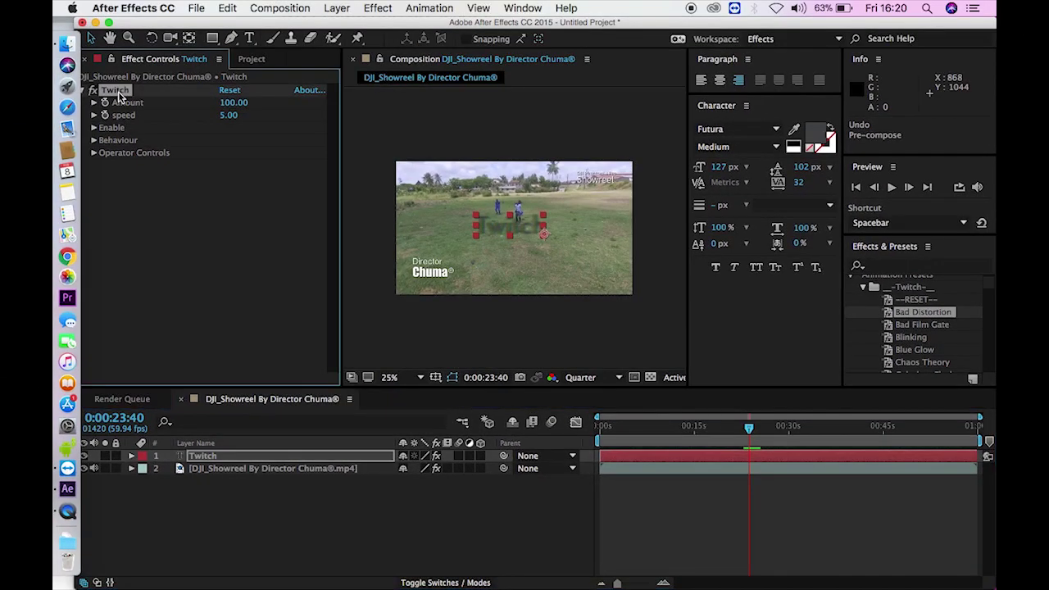
key(Delete)
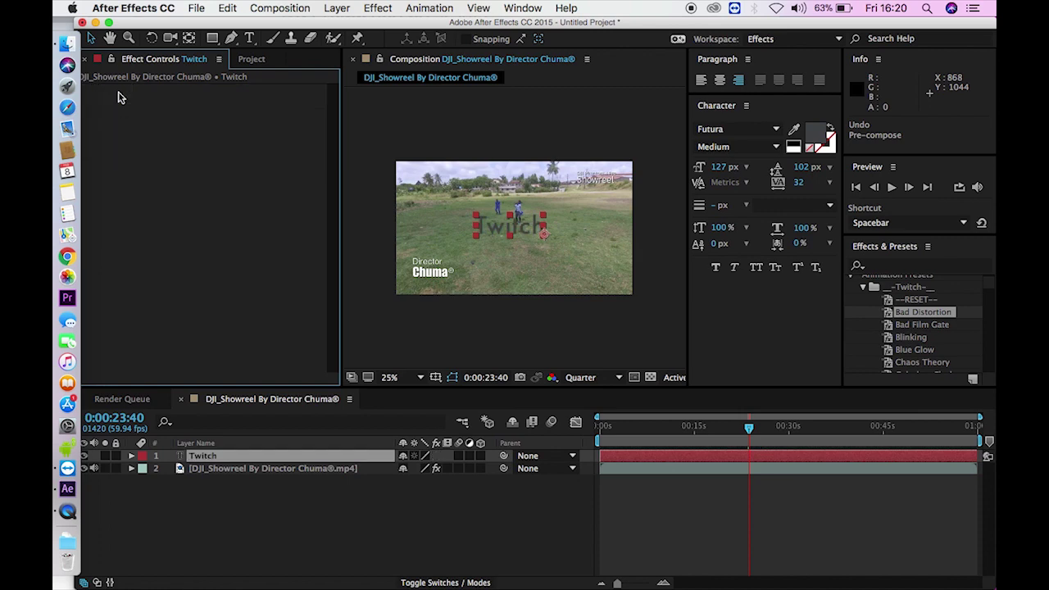
- Pre-compose the Twitch text layer as Twitch Comp 1, moving all attributes into the new composition
right_click(239, 455)
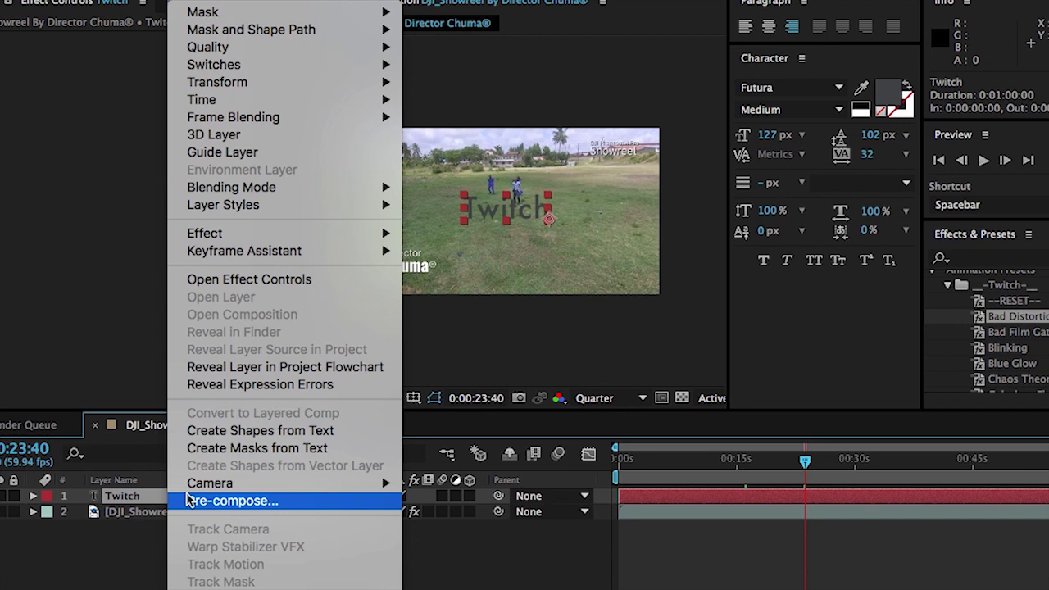
click(232, 501)
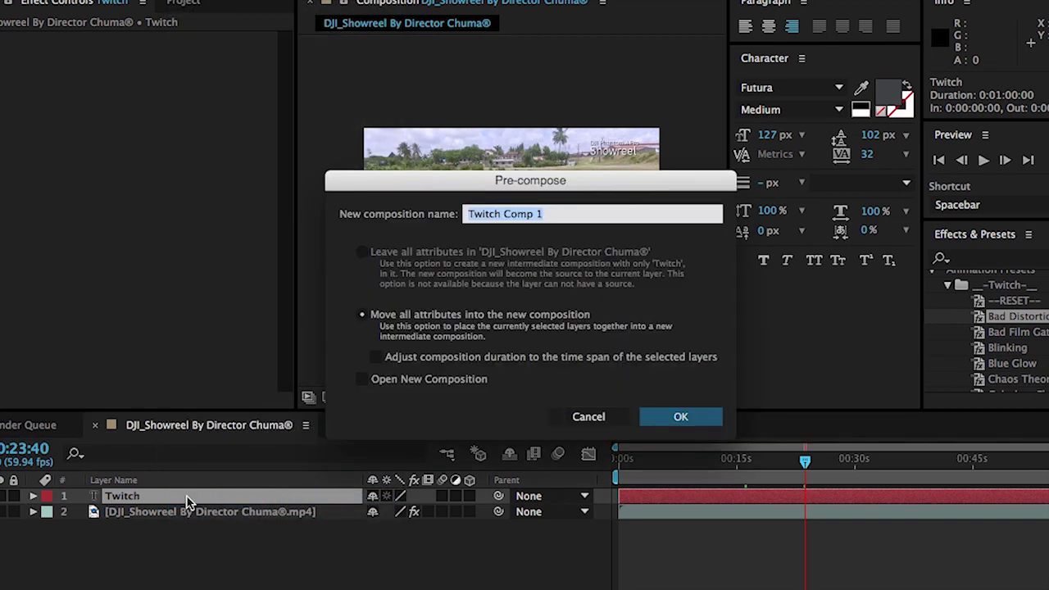
click(677, 418)
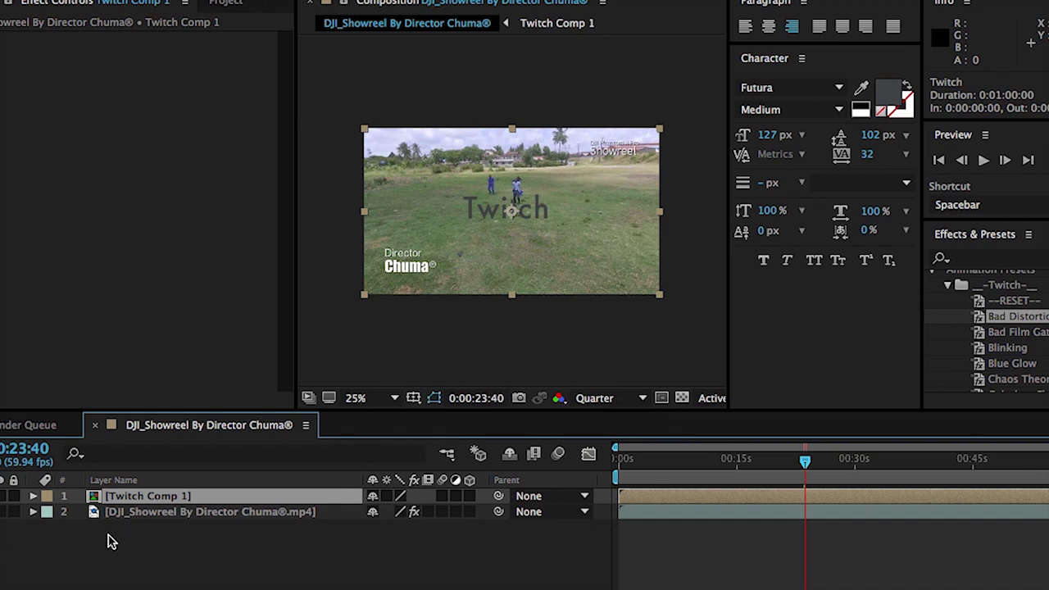
- Apply the Bad Distortion preset from the Twitch presets folder to the Twitch Comp 1 layer
click(170, 493)
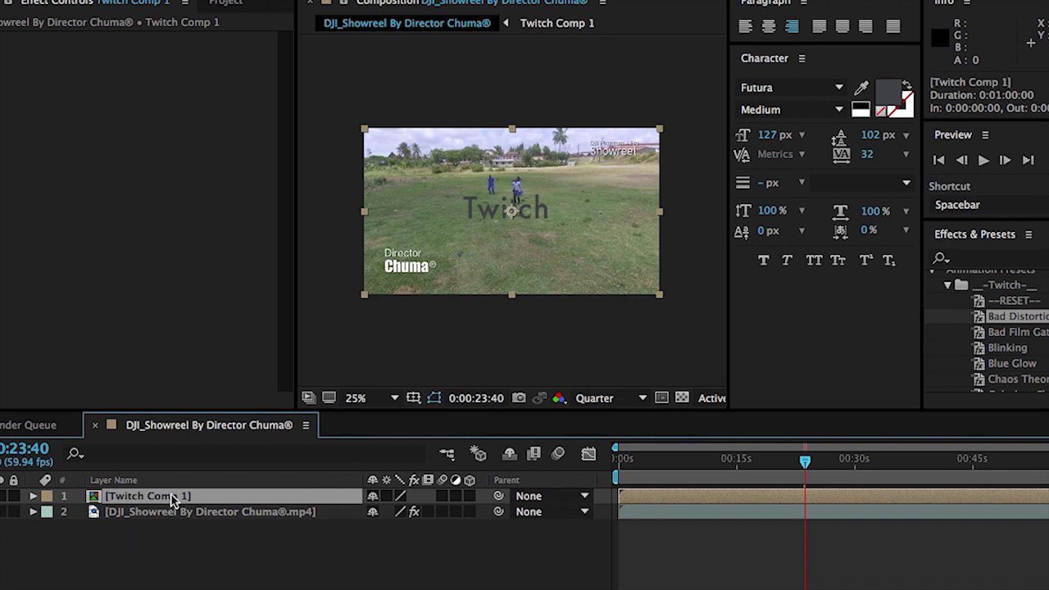
click(1019, 320)
drag(963, 320, 120, 497)
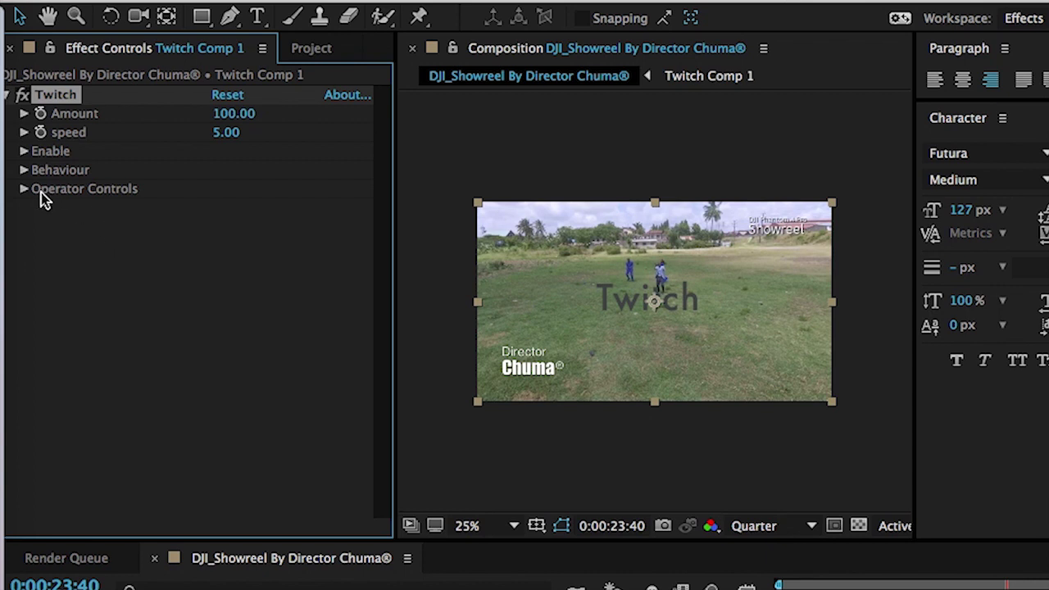
- Expand the Slide operator controls of Twitch Comp 1's effect and set Slide Amount to 39
click(25, 189)
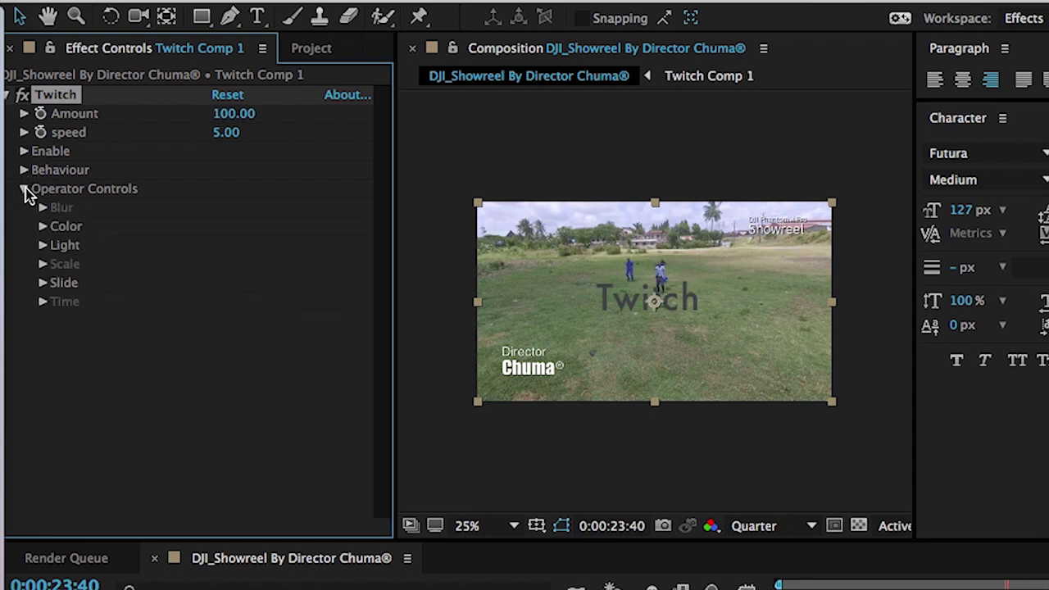
click(43, 282)
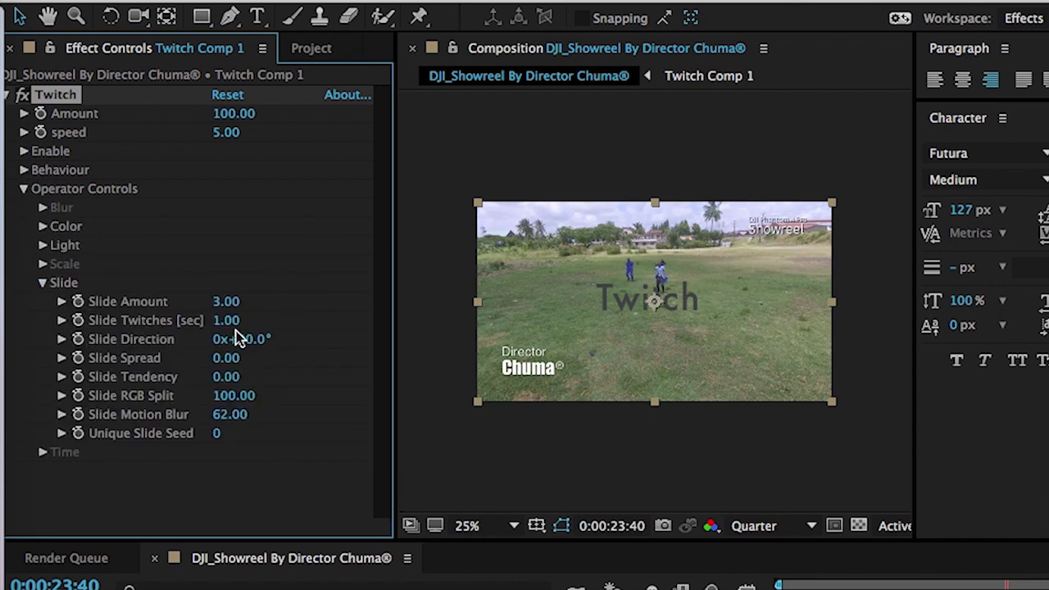
drag(227, 301, 270, 312)
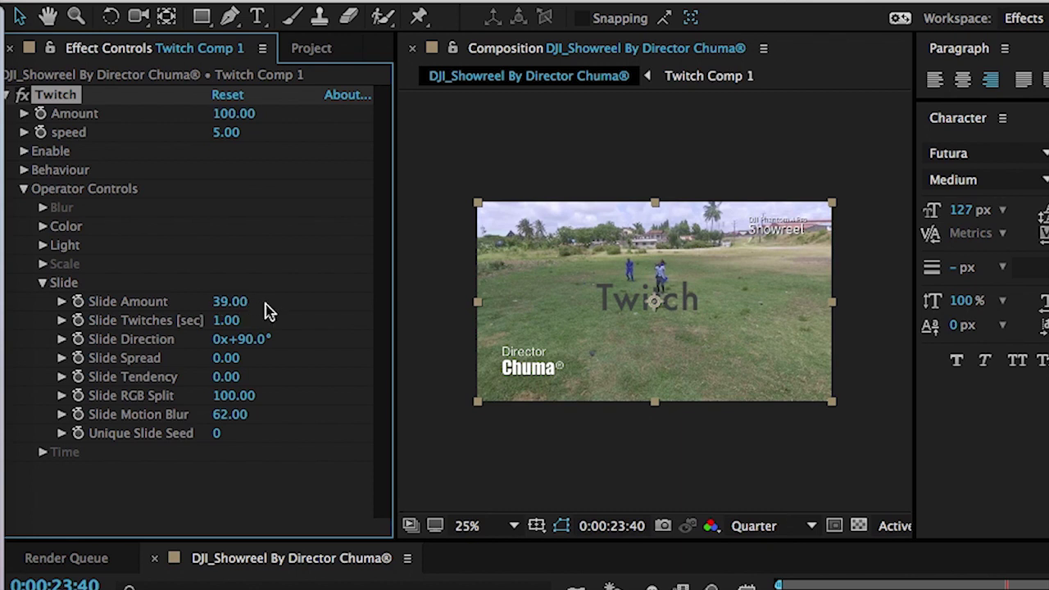
- Preview the pre-composed title from 0:00:19:20, inspect the frame at 0:00:22:51, and move the playhead to 0:00:14:32
click(965, 587)
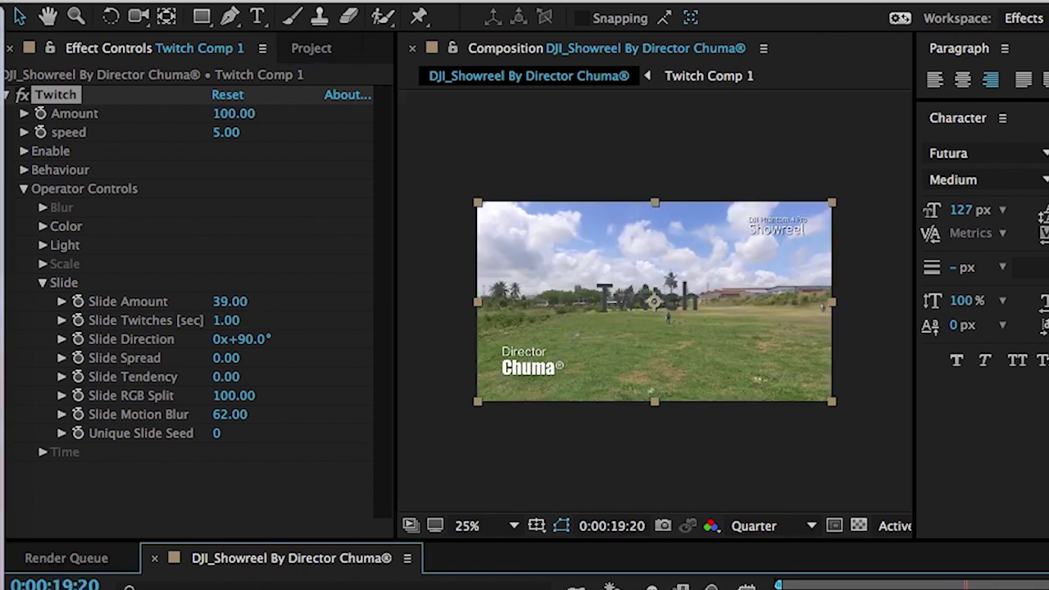
key(space)
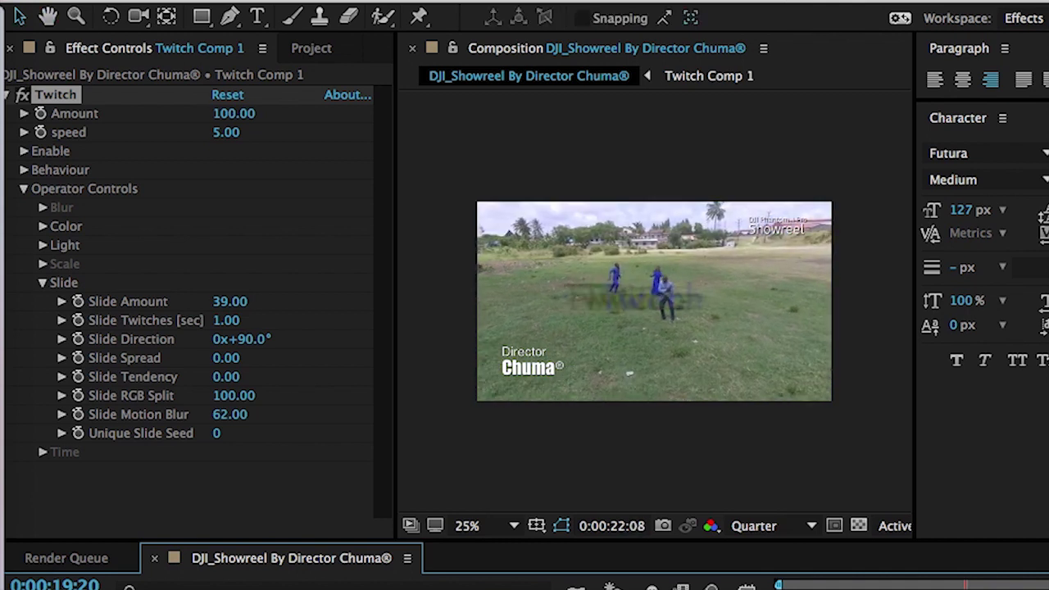
key(space)
mouse_move(995, 585)
mouse_down()
mouse_move(981, 585)
mouse_move(998, 585)
mouse_up()
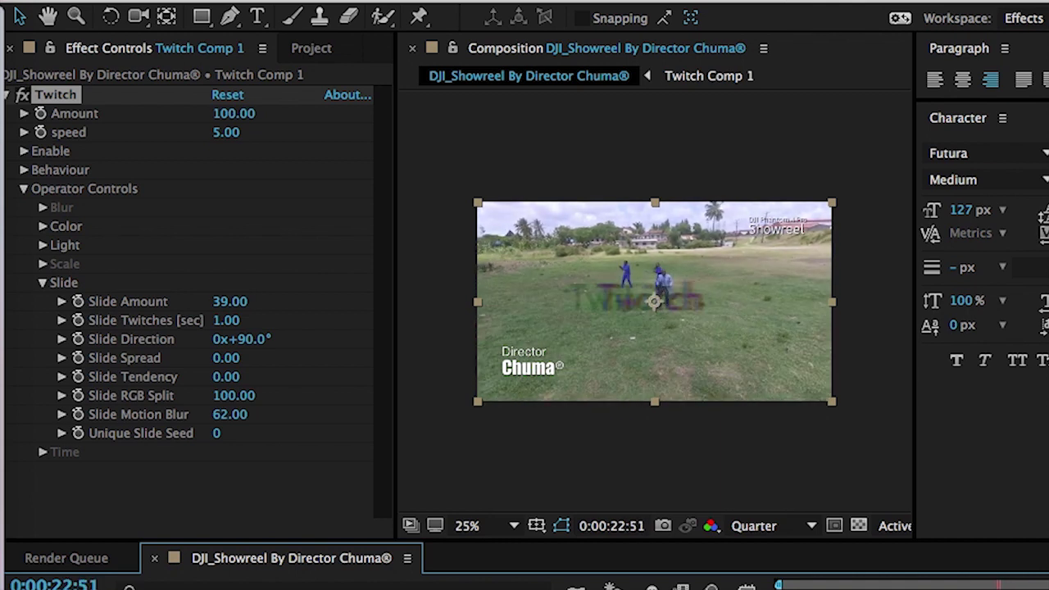
click(998, 589)
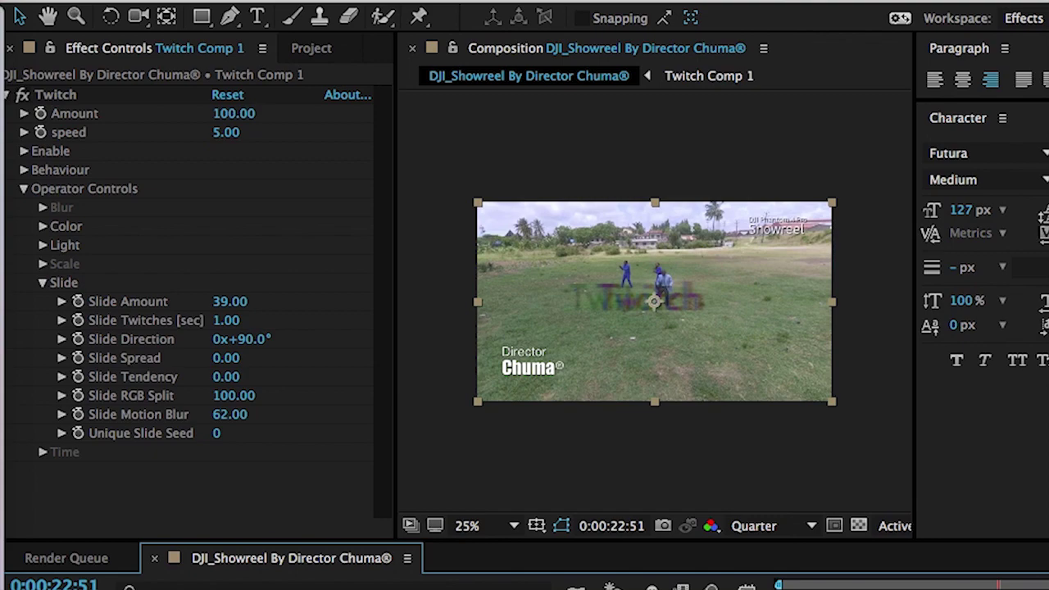
drag(998, 586, 911, 588)
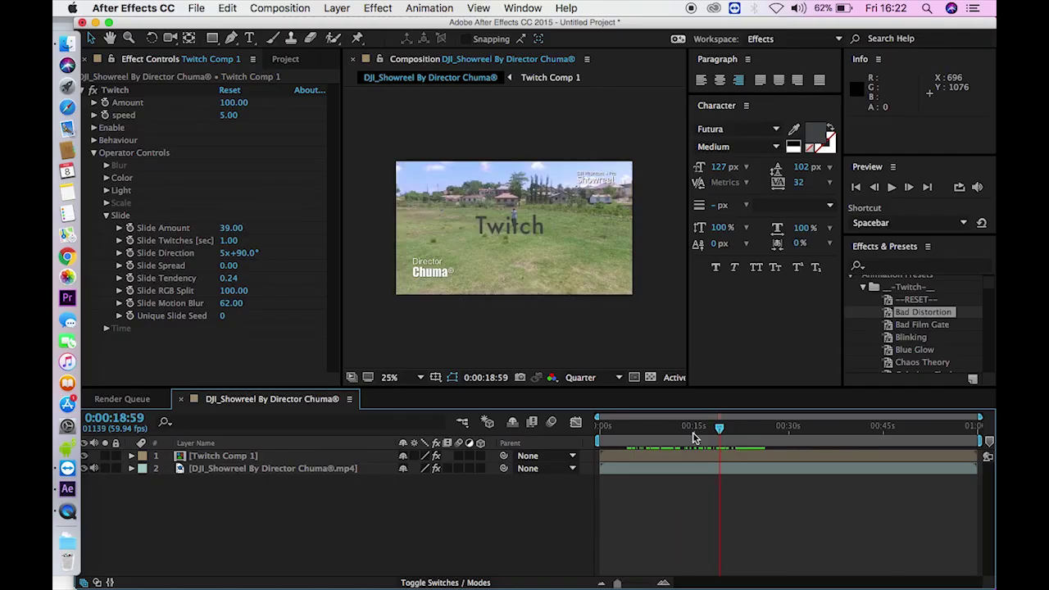
mouse_move(684, 440)
mouse_down()
mouse_move(693, 438)
mouse_move(666, 438)
mouse_move(691, 436)
mouse_up()
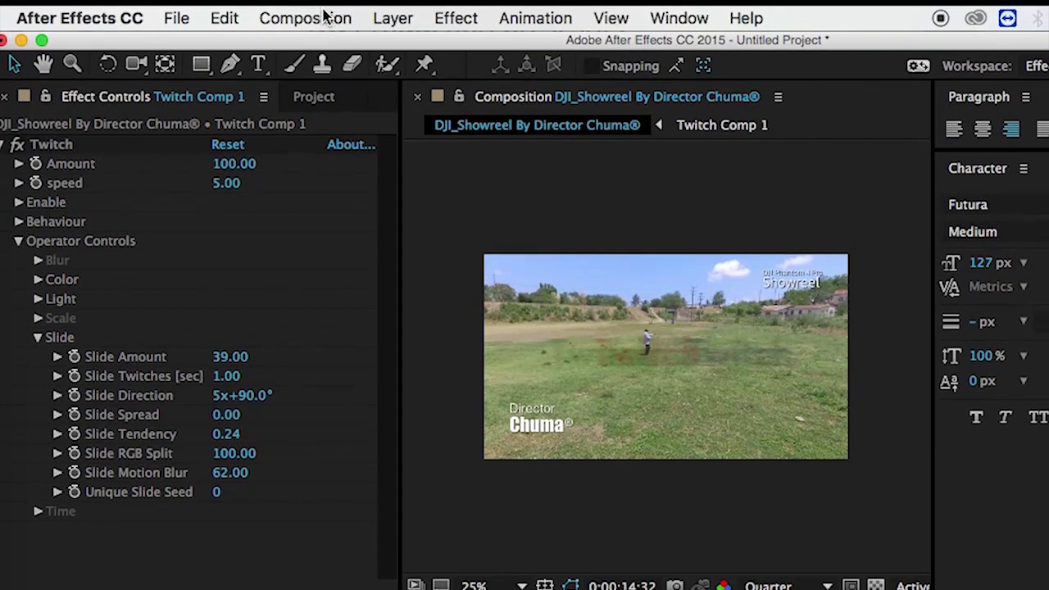
- Add the DJI_Showreel composition to the render queue and set its QuickTime output's video codec to H.264
click(326, 16)
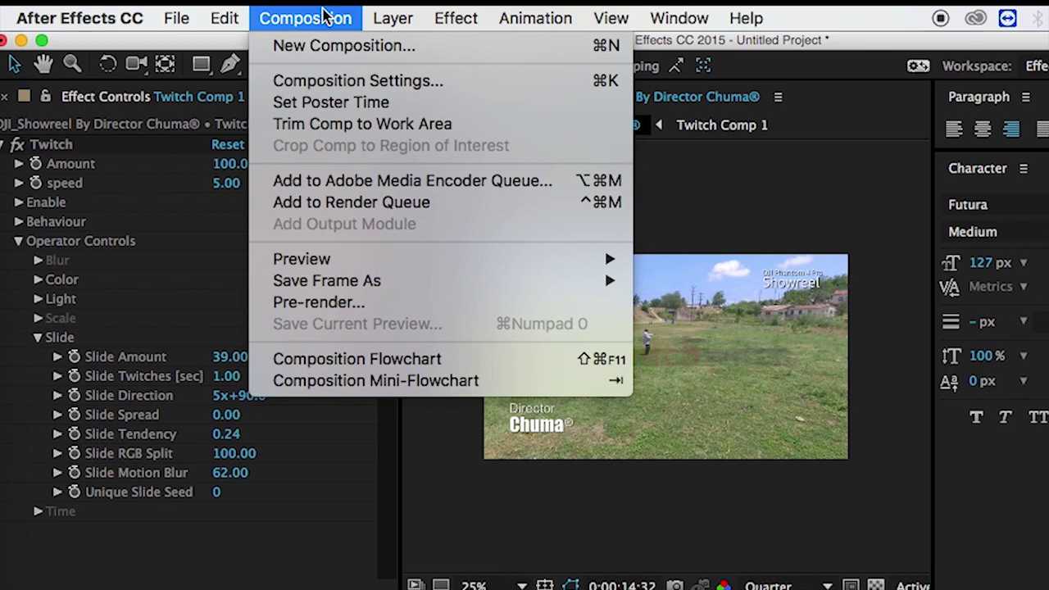
click(312, 203)
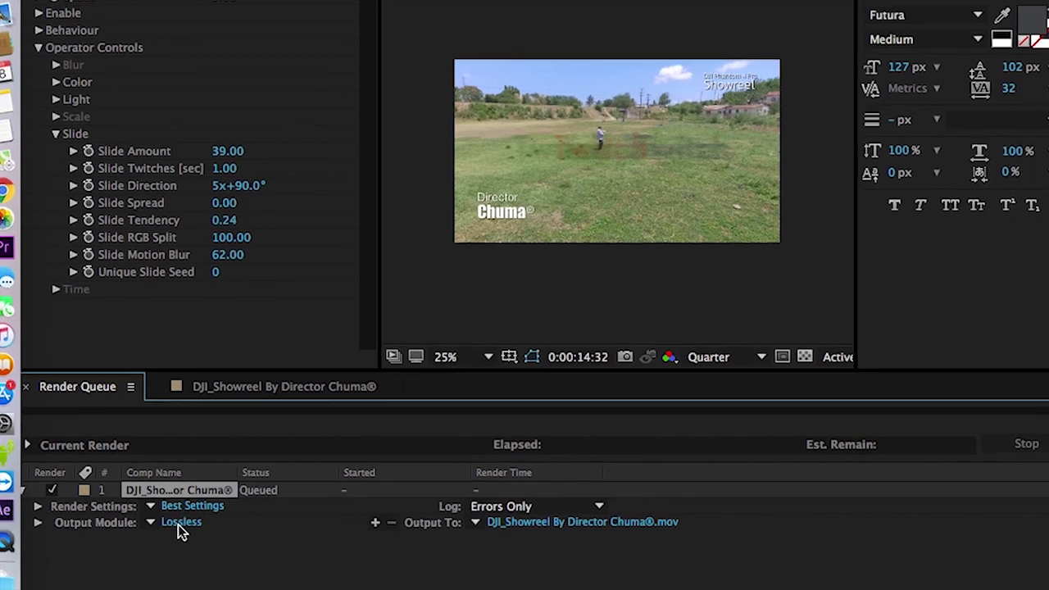
click(171, 522)
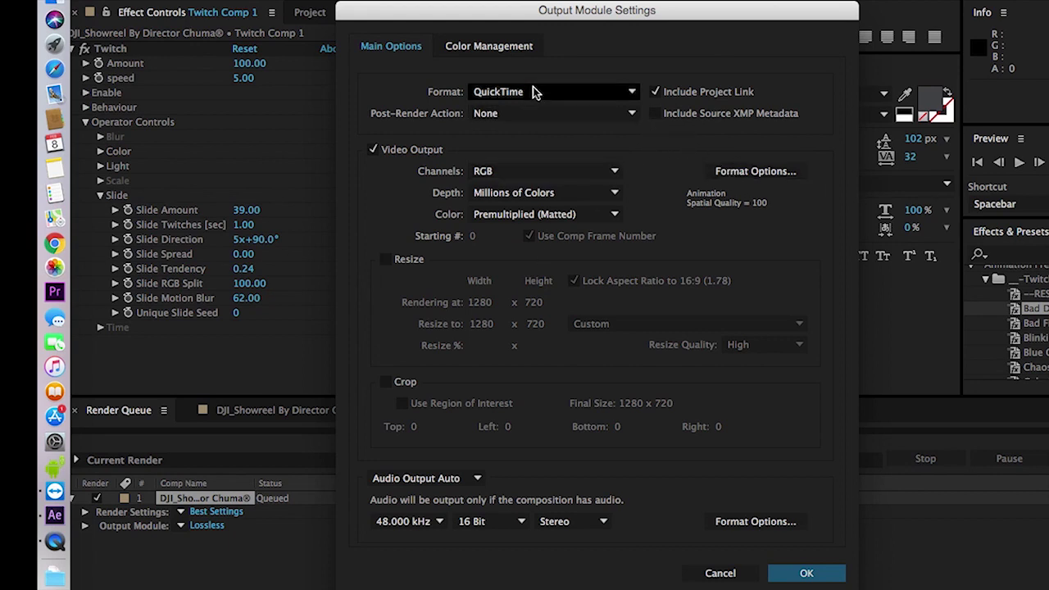
click(756, 171)
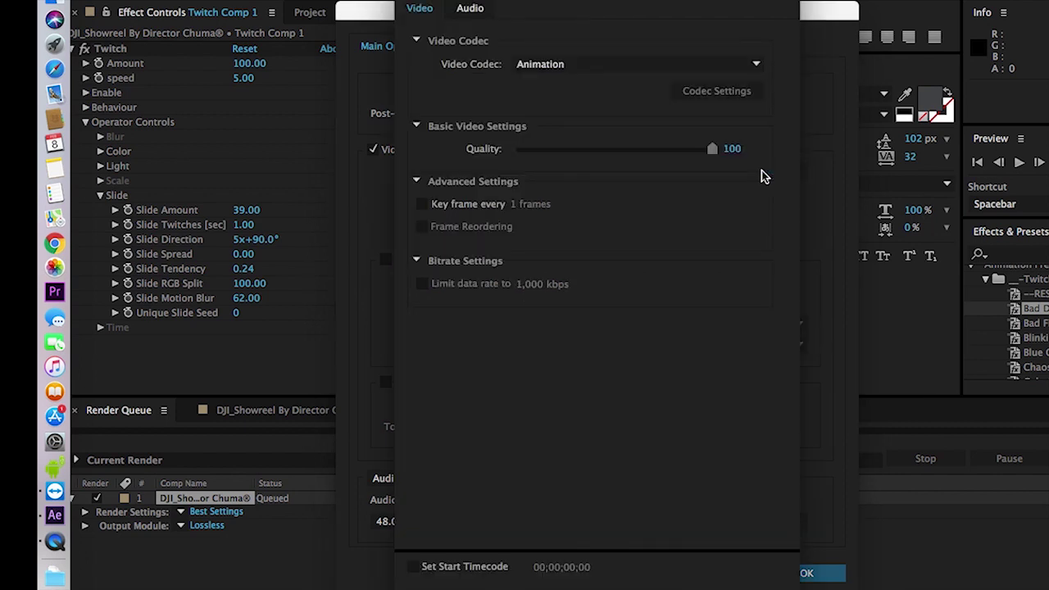
click(644, 66)
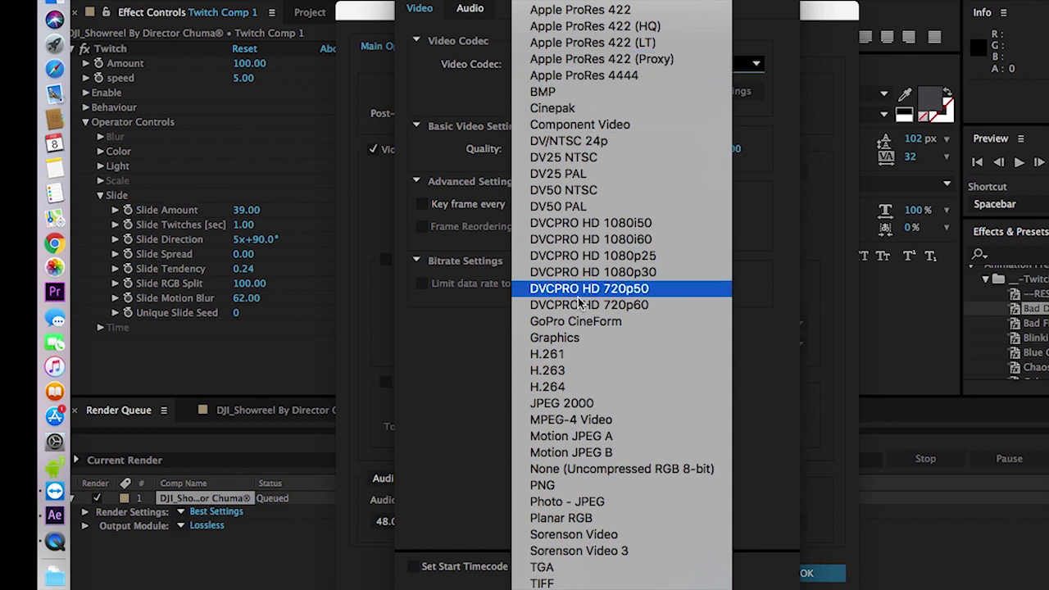
click(547, 387)
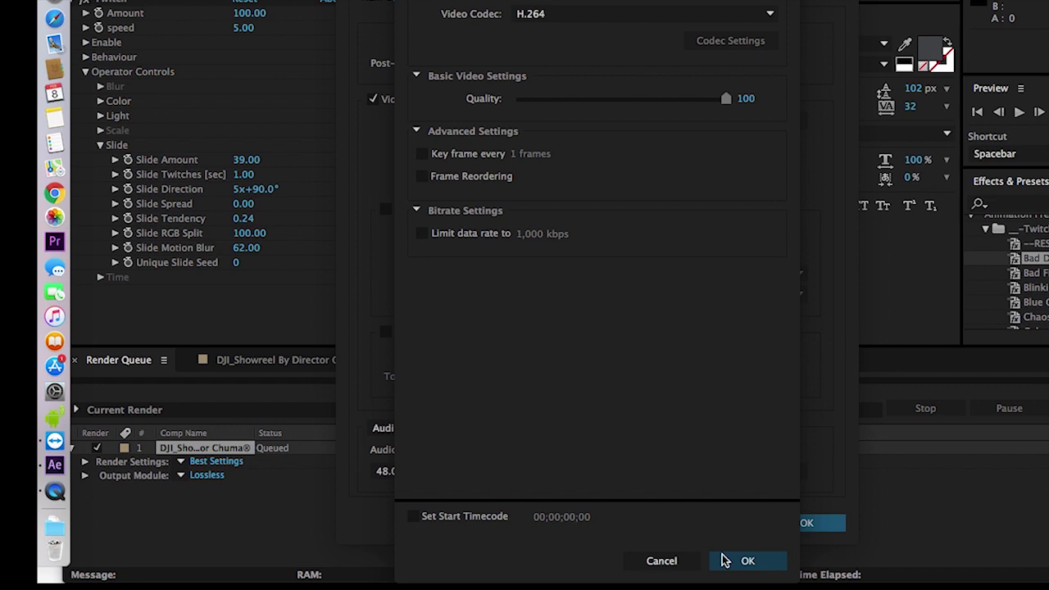
click(724, 564)
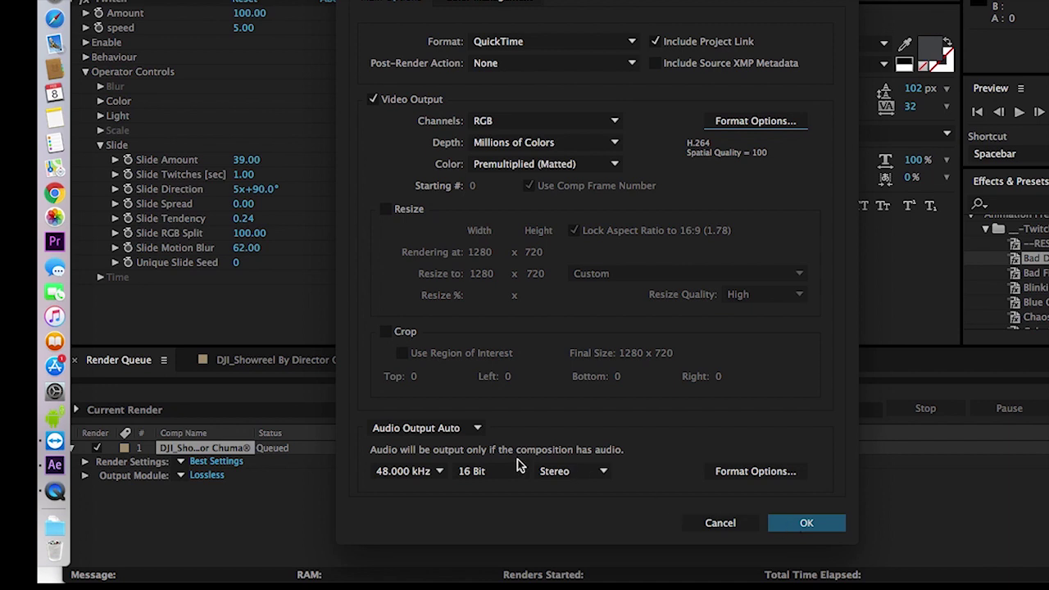
- Set the output module's audio to Audio Output On and accept the output module settings
click(457, 429)
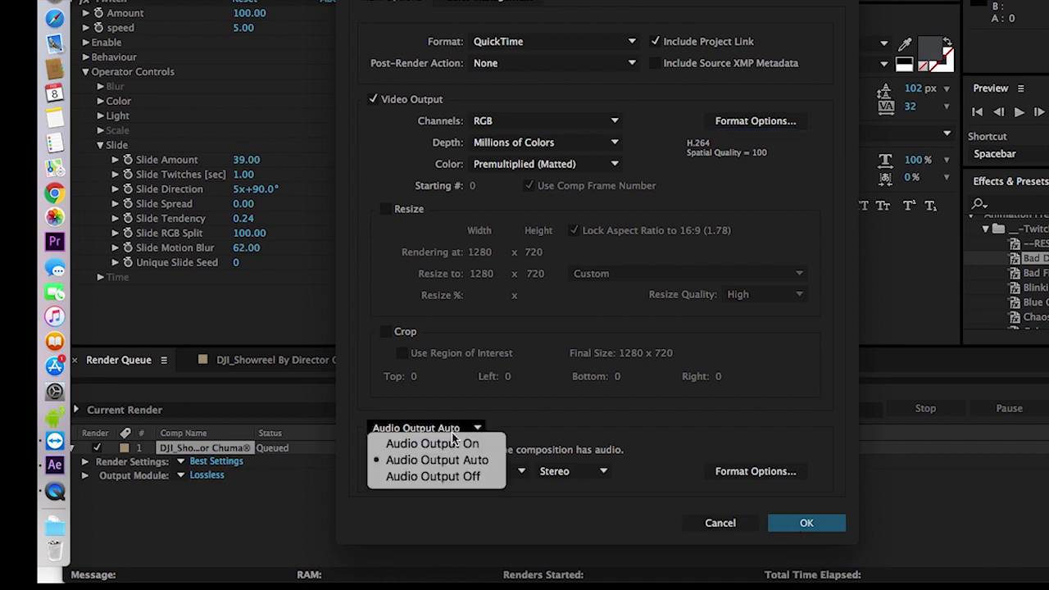
click(449, 445)
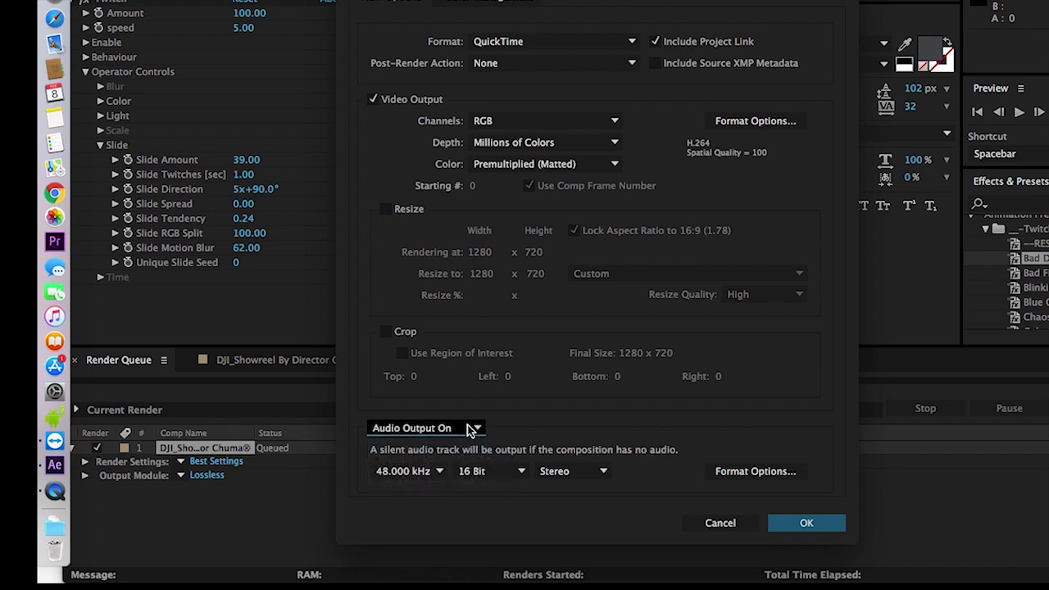
click(465, 428)
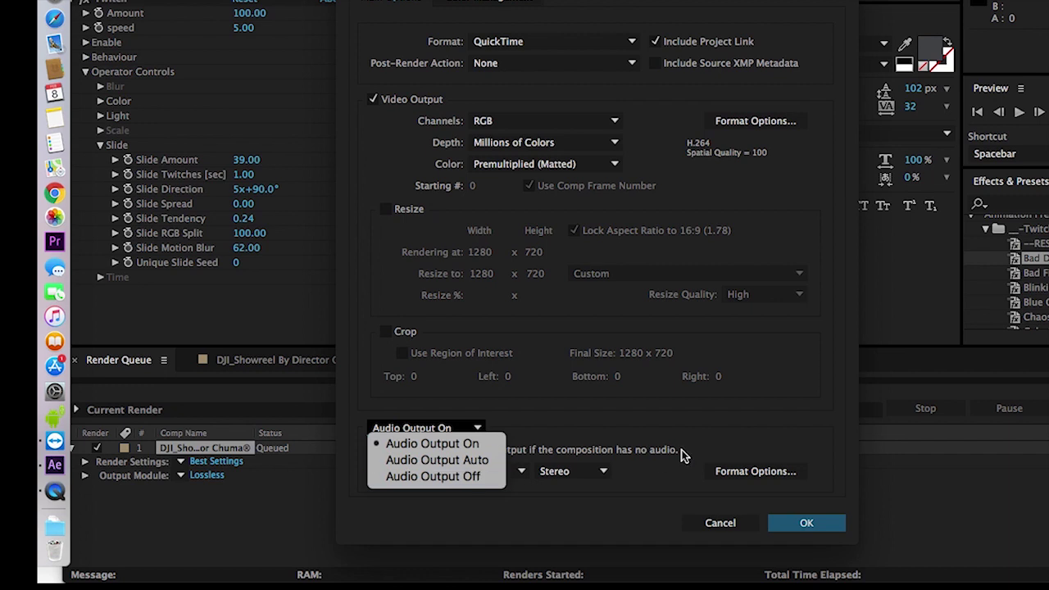
click(541, 434)
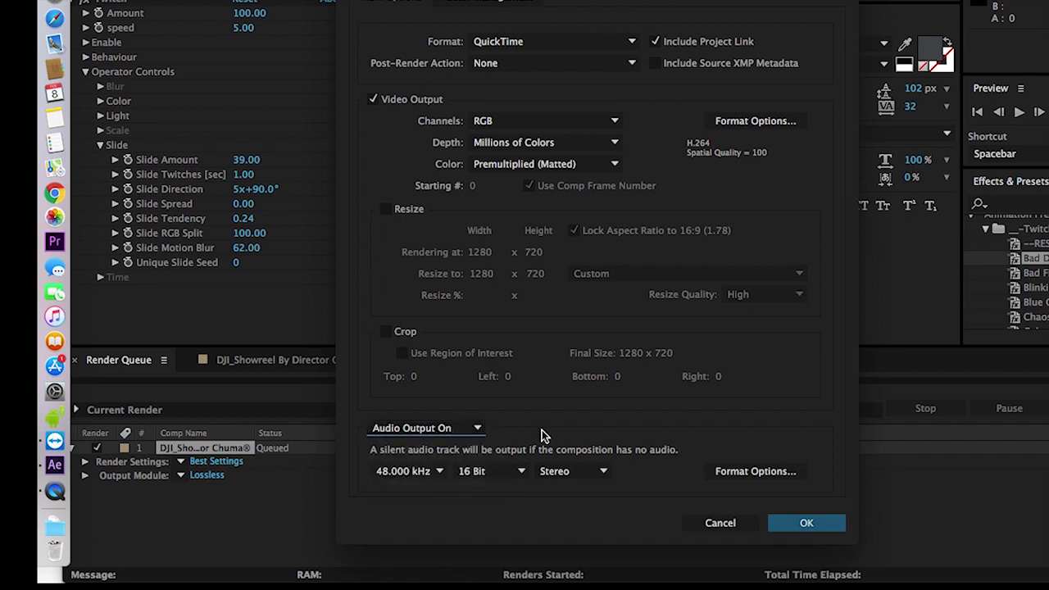
click(480, 427)
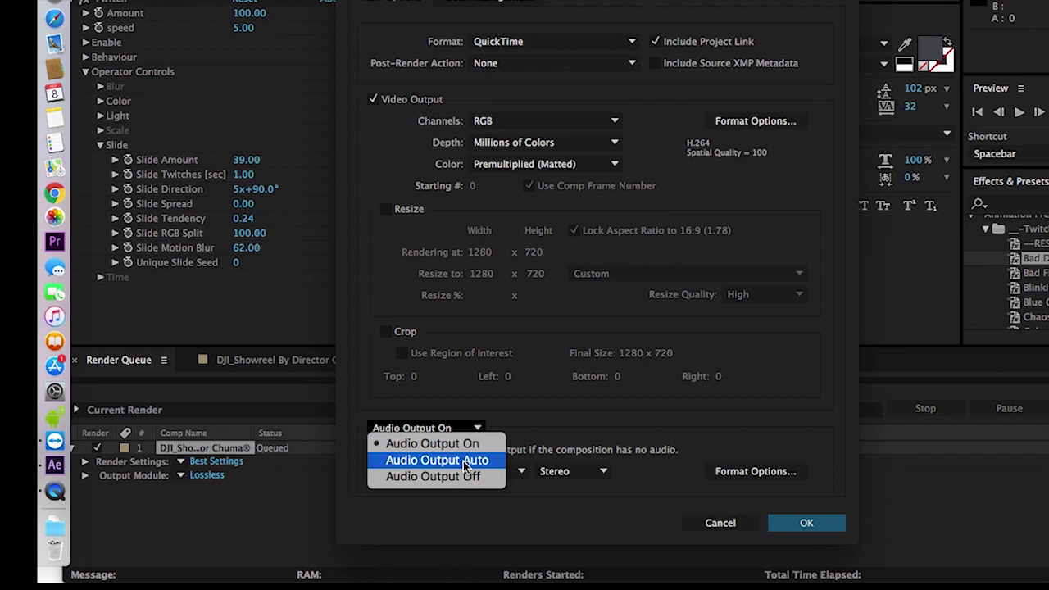
click(821, 426)
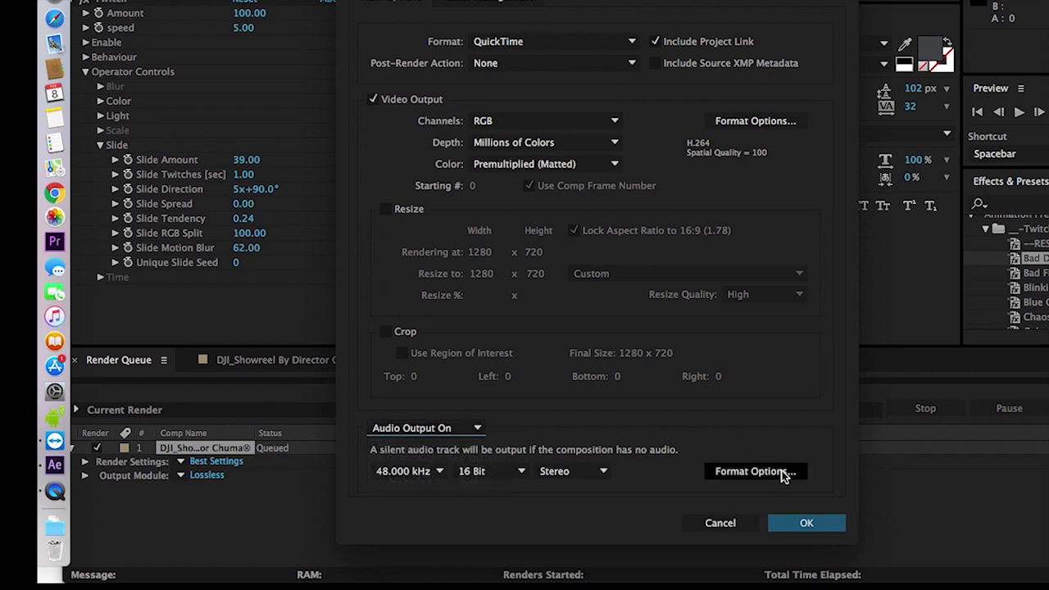
click(814, 526)
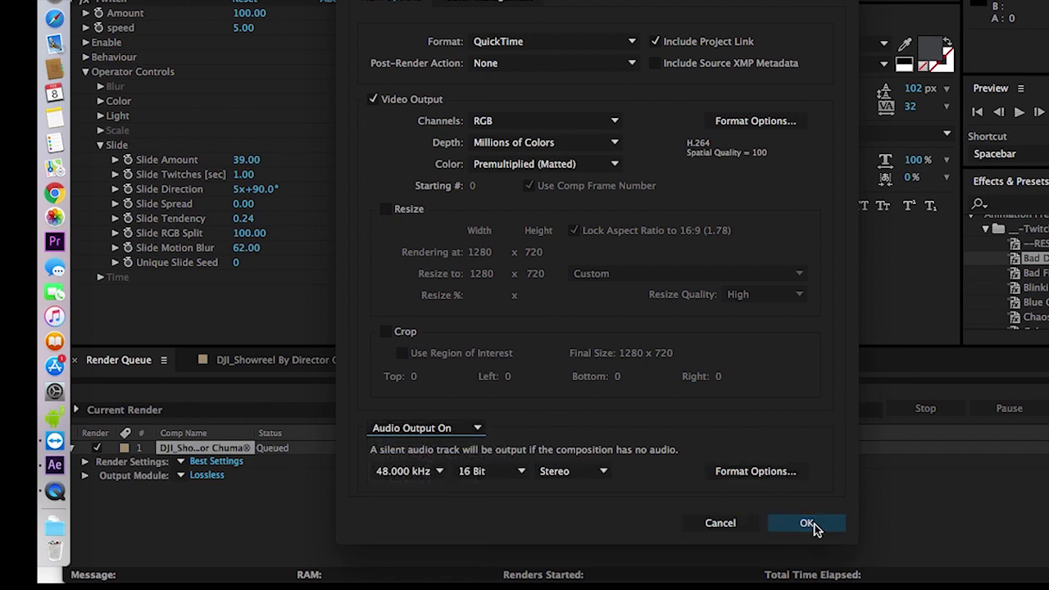
click(807, 523)
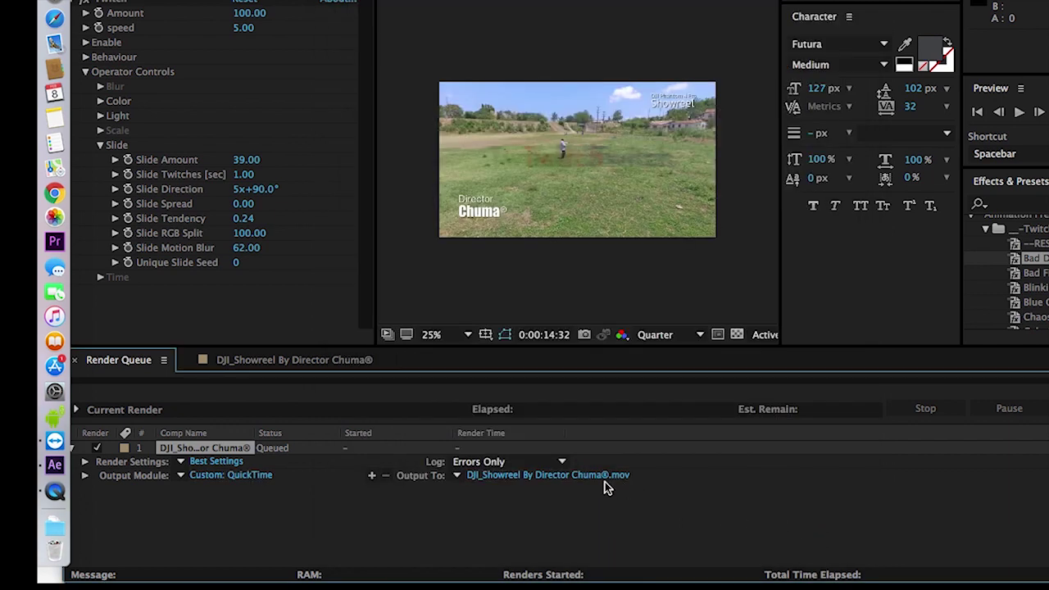
- Set the render's output destination to the Desktop, keeping the default file name and the QuickTime (*.mov) format
click(595, 479)
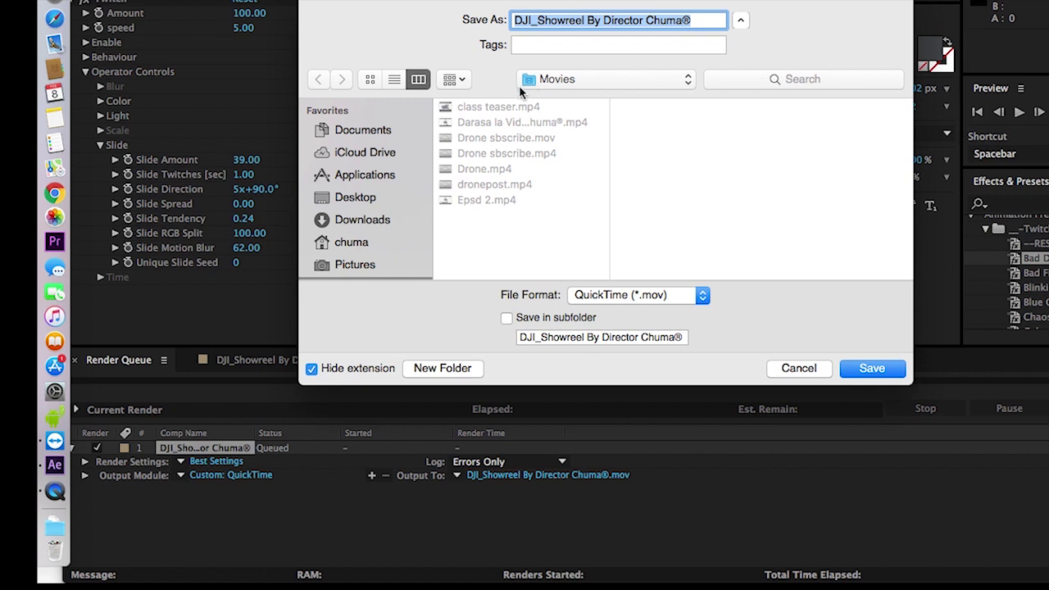
click(372, 200)
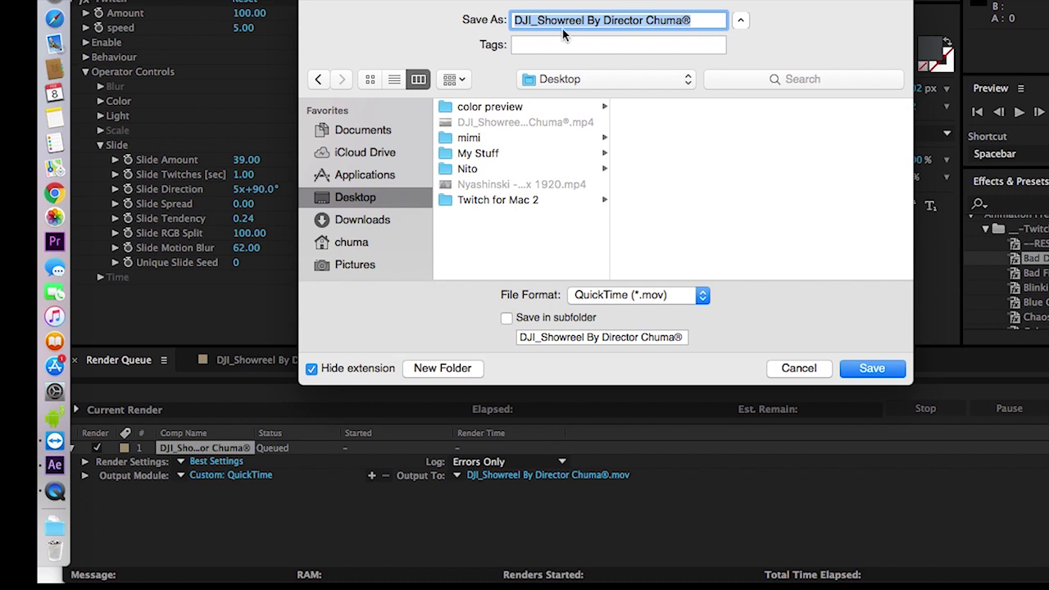
click(876, 374)
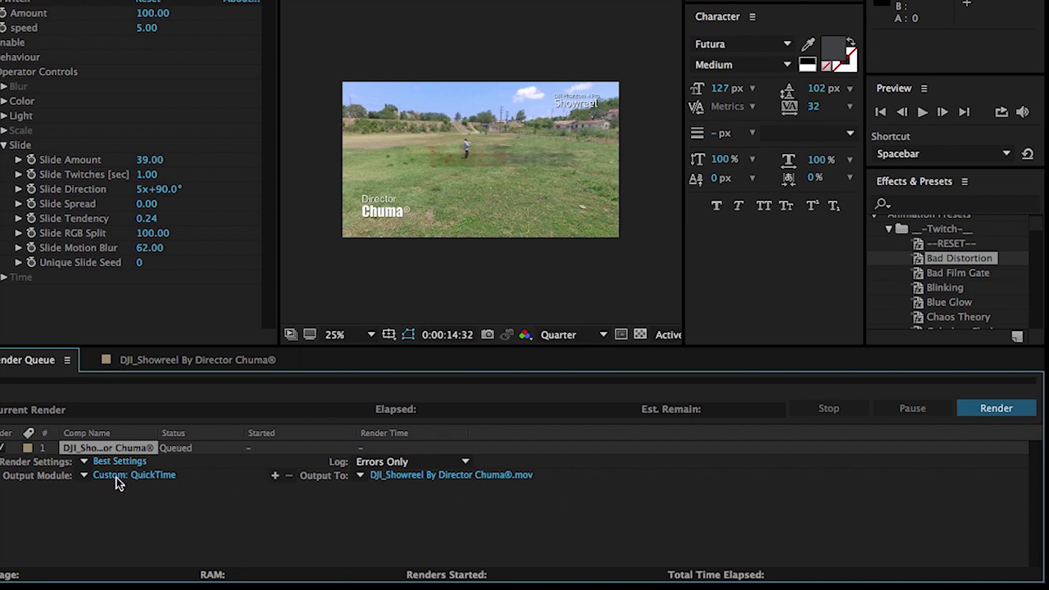
click(138, 477)
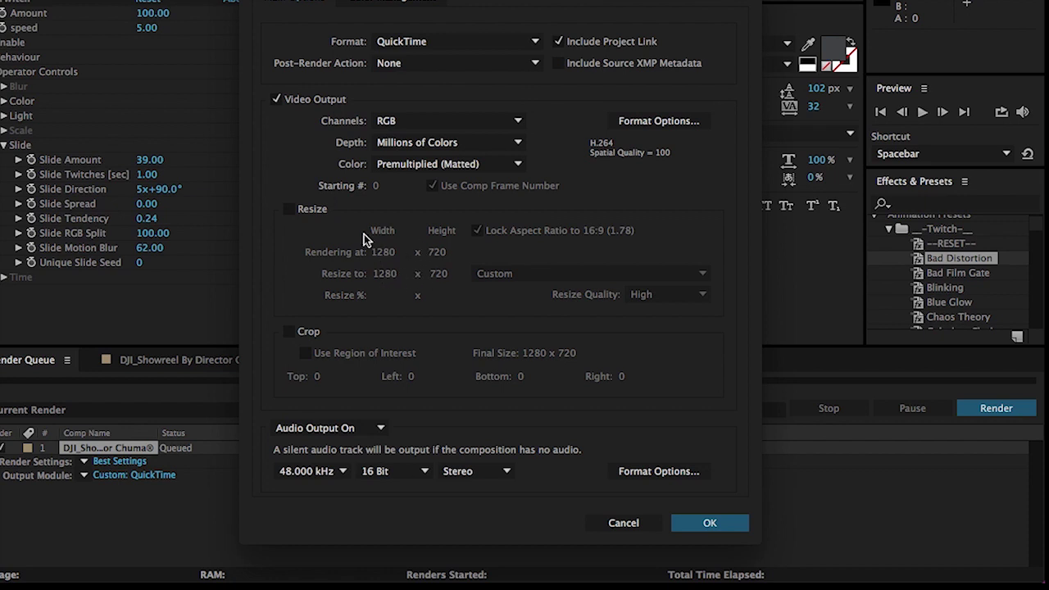
click(289, 209)
click(644, 522)
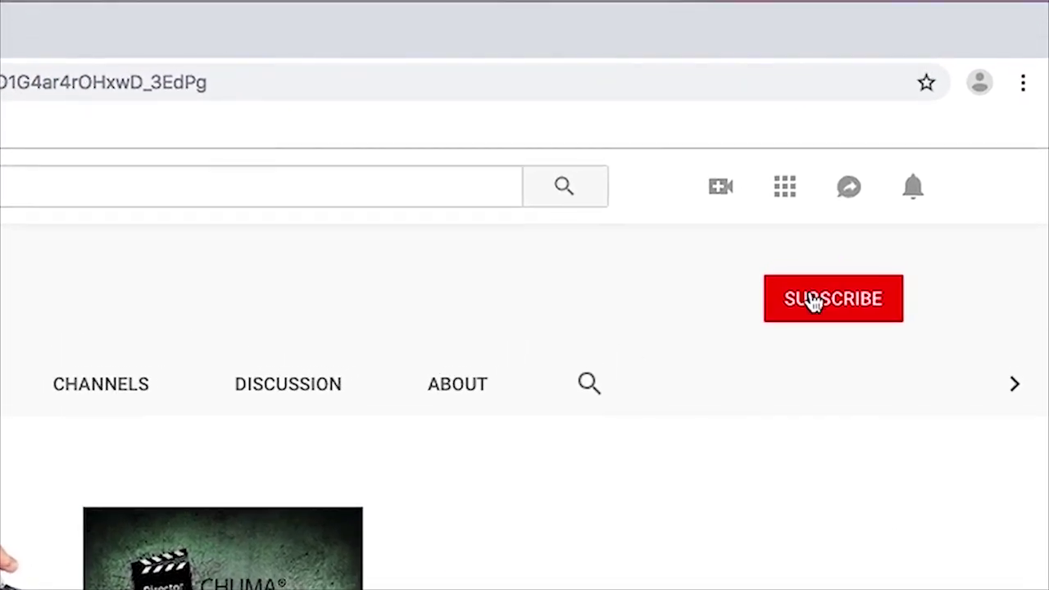
- Switch to the YouTube channel page in the browser, subscribe to the channel and turn on its notifications
click(813, 302)
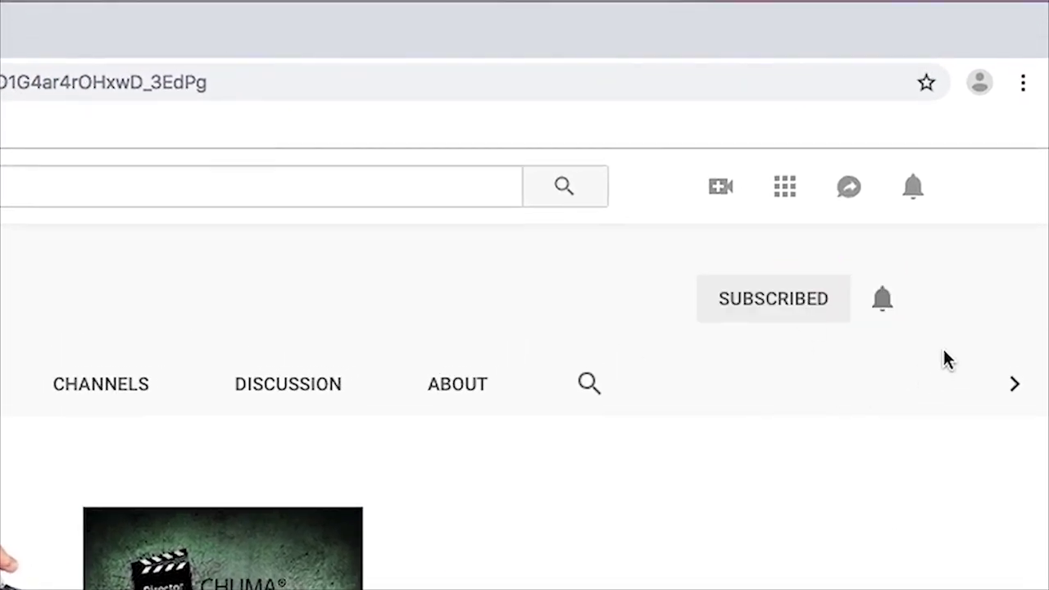
click(881, 296)
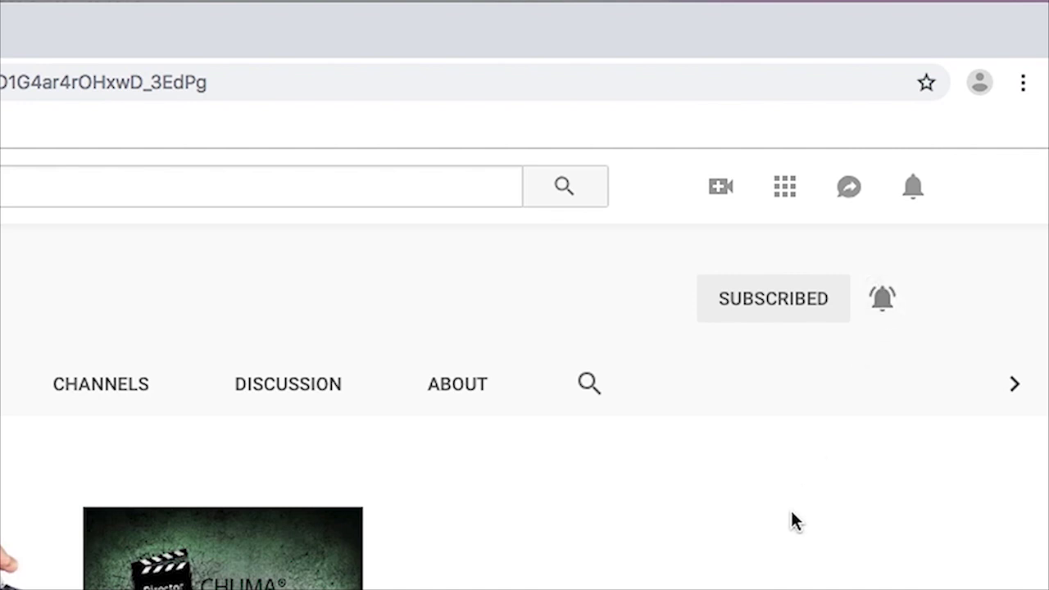